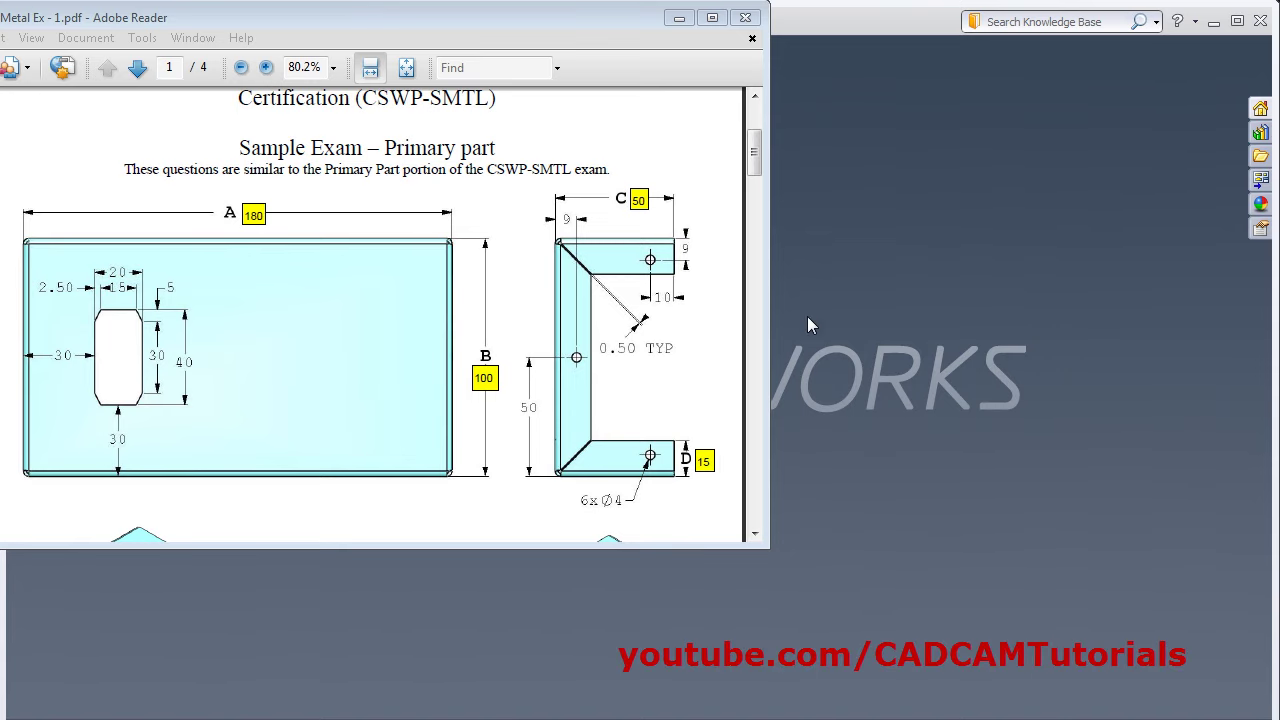
- Review the two sheet metal exercise drawings, switch to SolidWorks and create a new part document
mouse_move(754, 148)
left_mouse_down()
mouse_move(754, 187)
mouse_move(754, 153)
left_mouse_up()
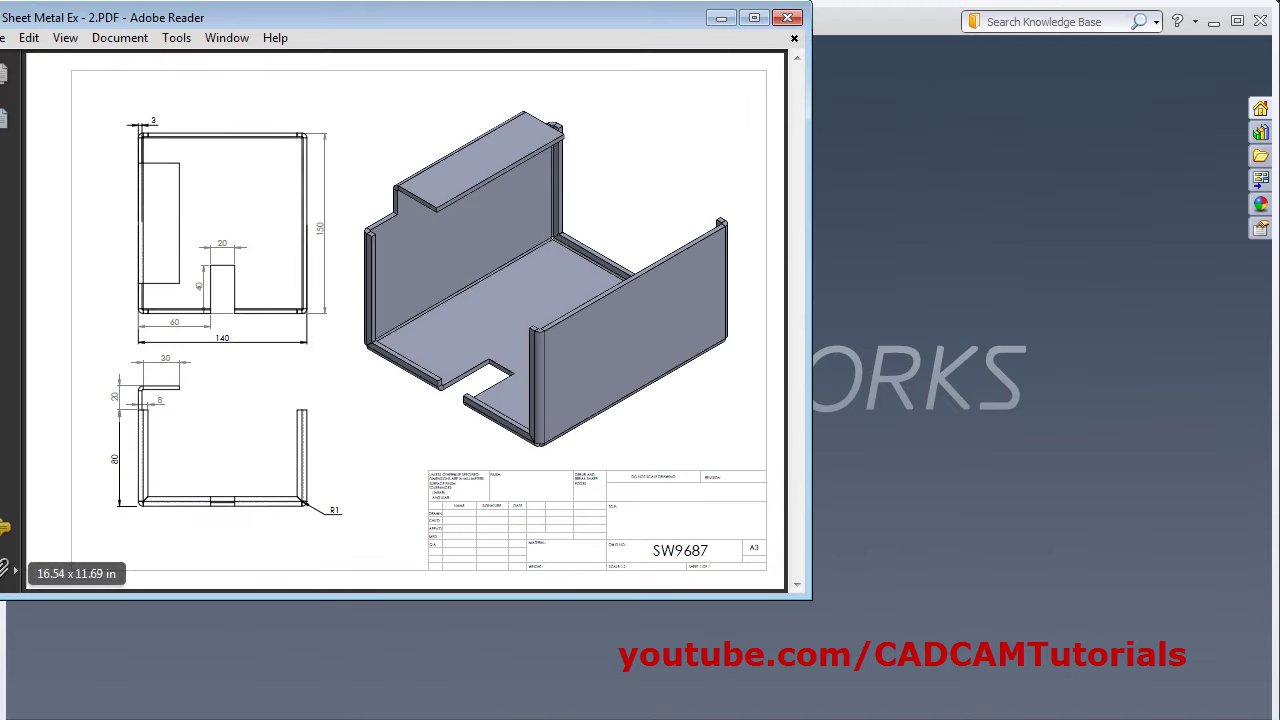
key("alt+Tab")
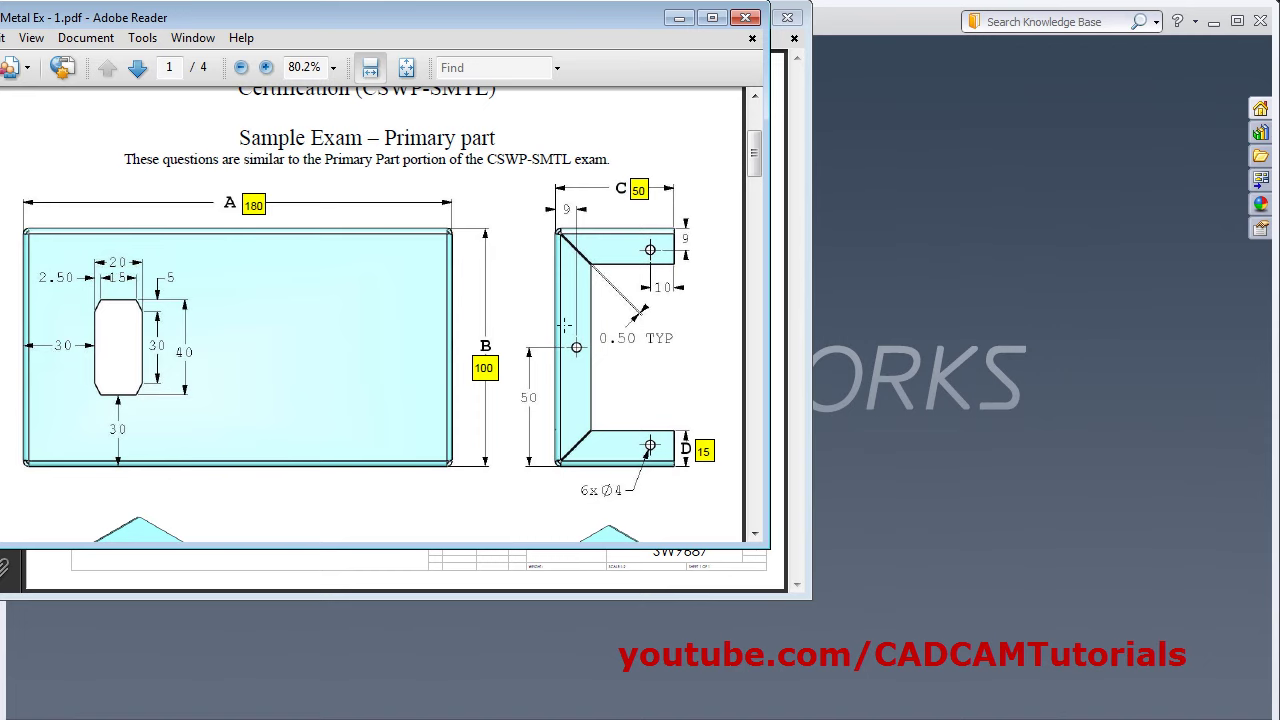
left_click(990, 250)
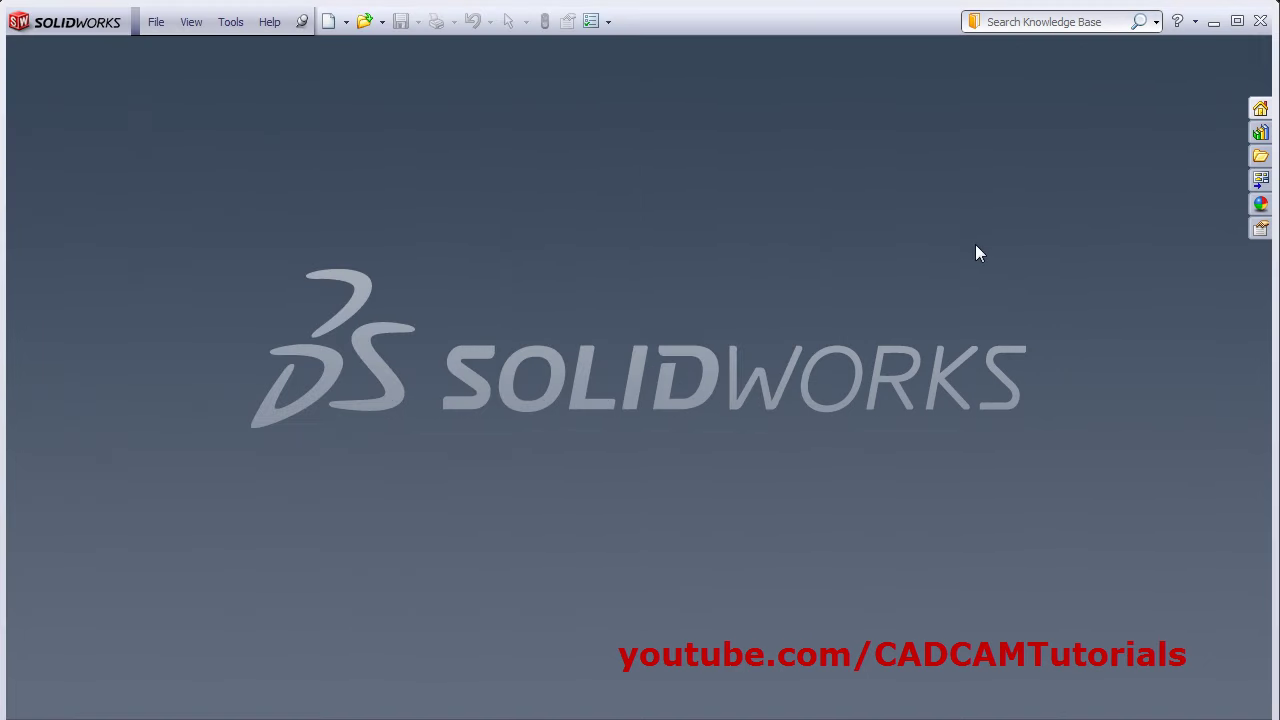
left_click(330, 24)
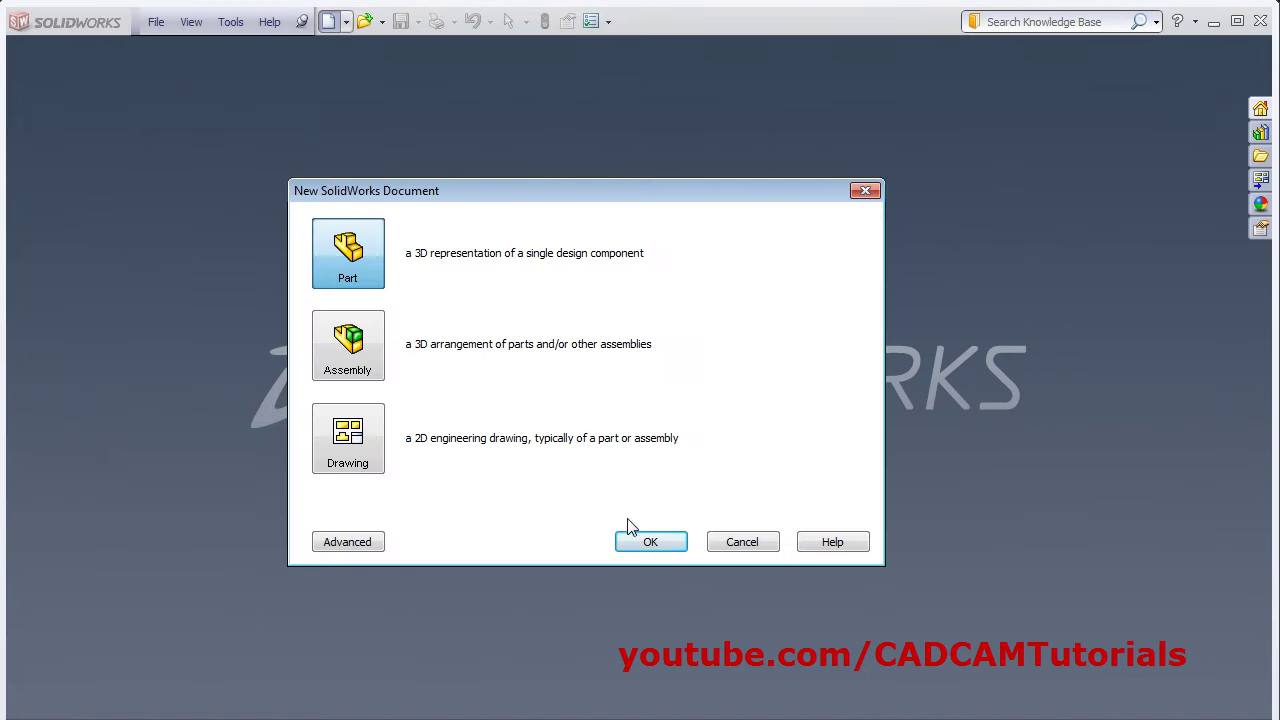
left_click(651, 542)
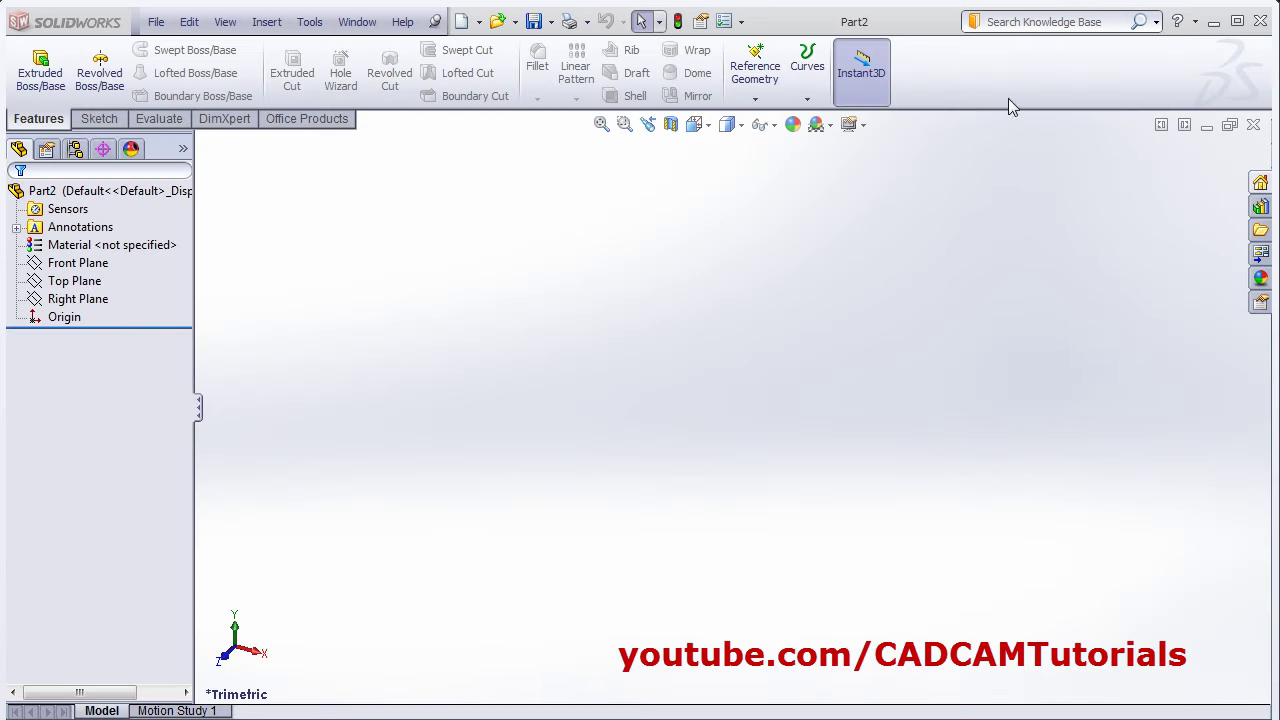
- Show the Sheet Metal toolbar and dock it at the side of the window
right_click(969, 73)
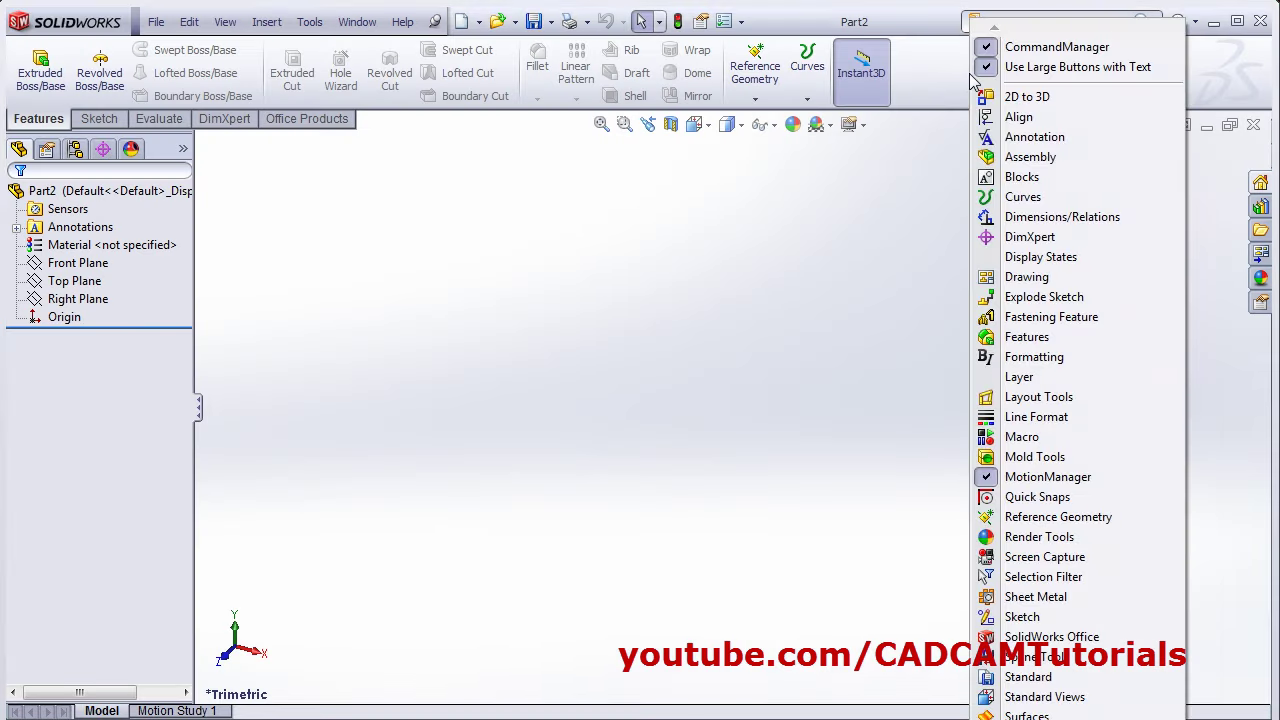
left_click(1036, 597)
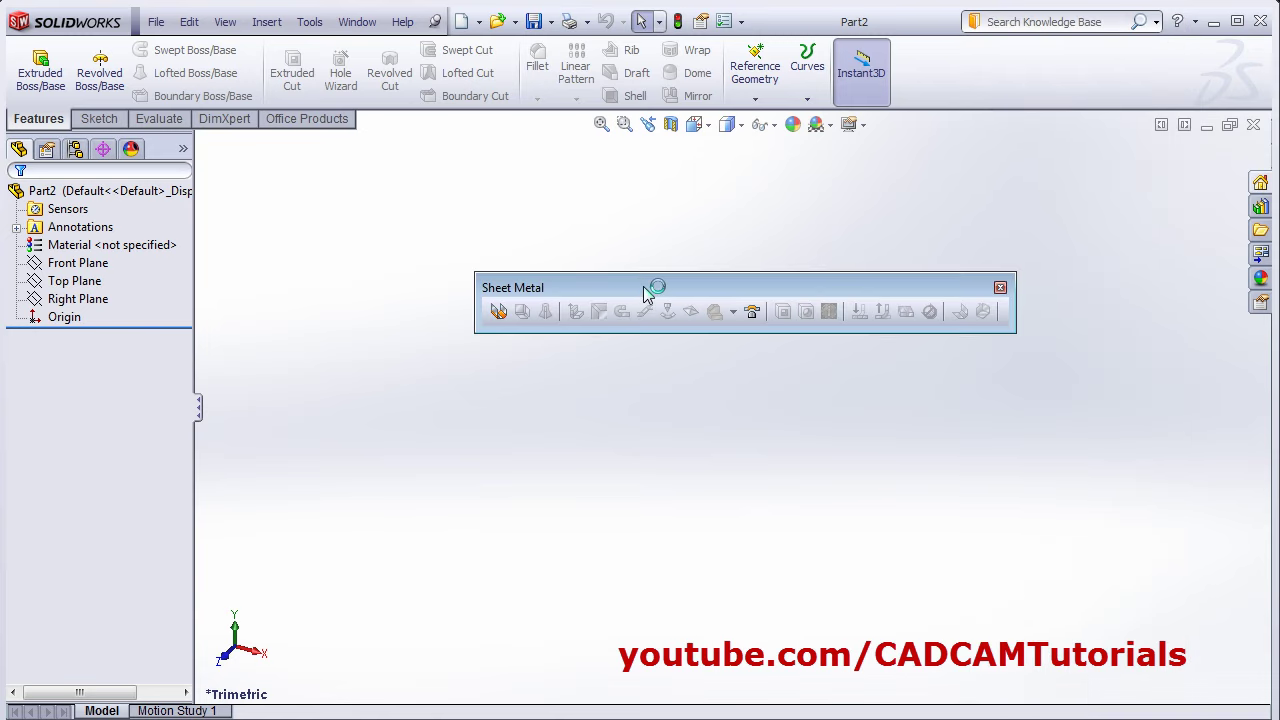
left_click_drag(645, 291, 1268, 285)
- Start a Base Flange with its sketch on the Front Plane, consulting the exercise drawing's views for the orientation
key("alt+Tab")
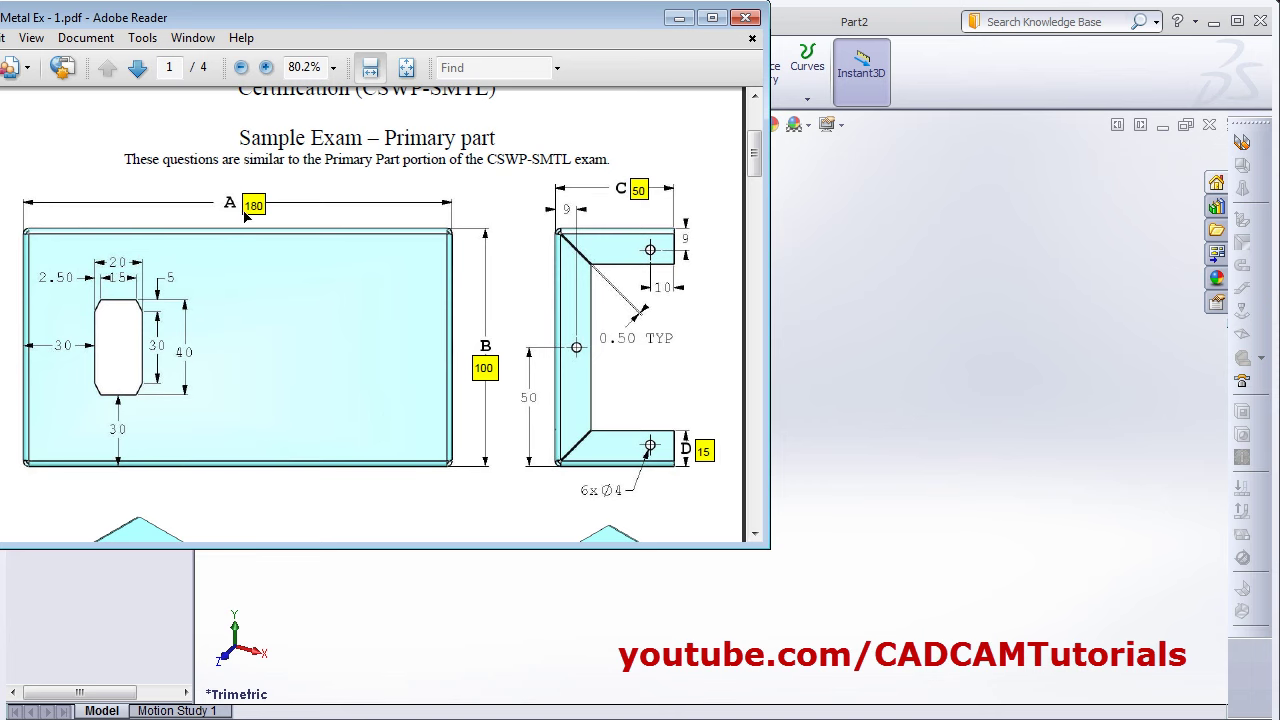
left_click(975, 341)
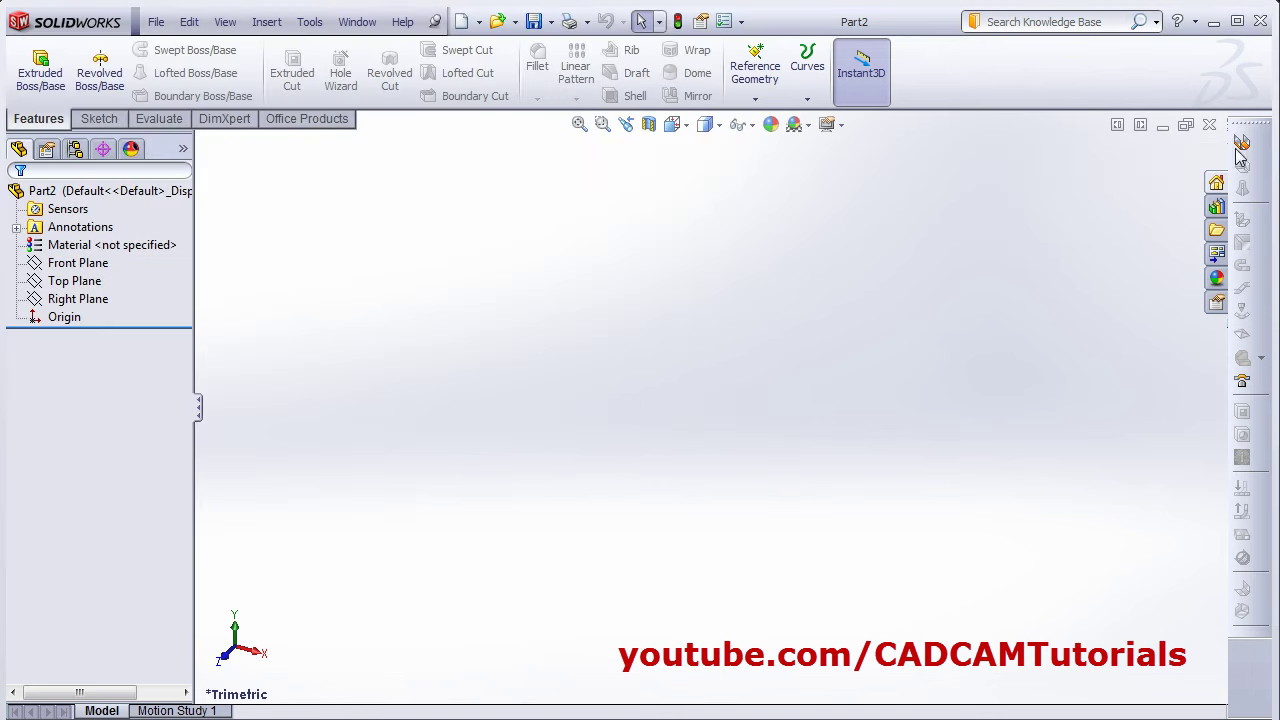
left_click(1242, 147)
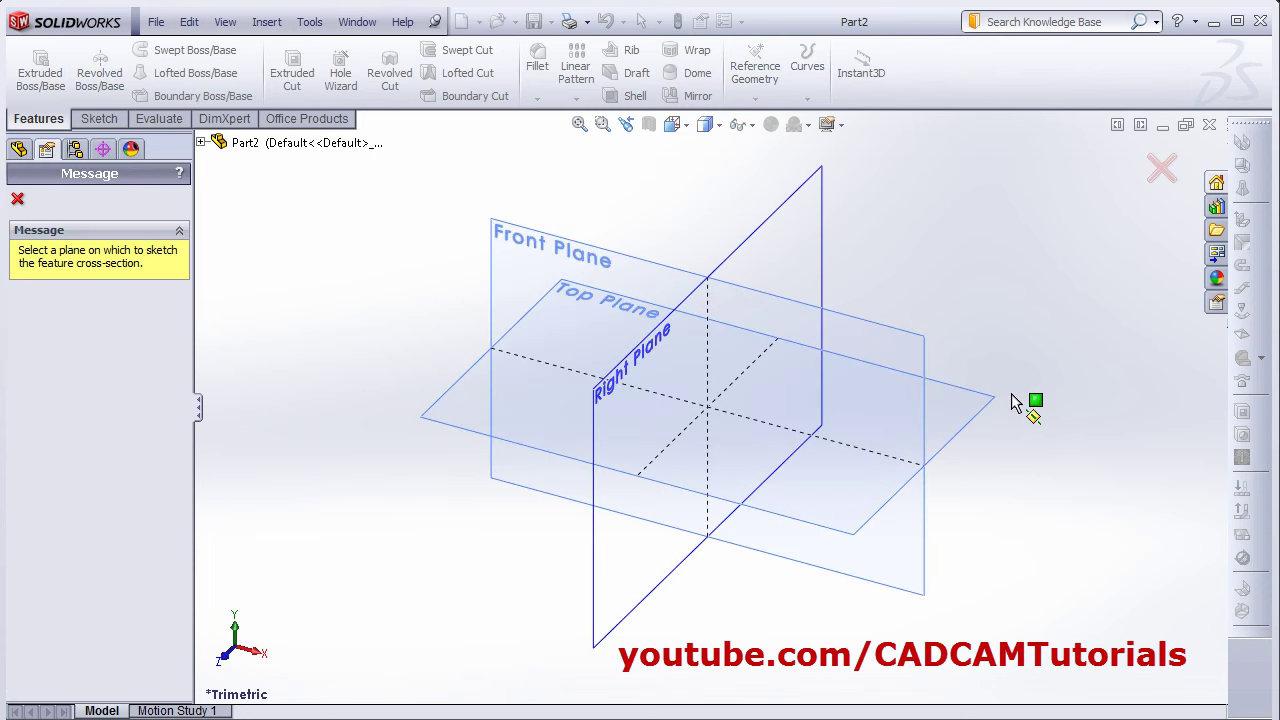
key("alt+Tab")
scroll(563, 393, "down", 3)
scroll(563, 393, "down", 3)
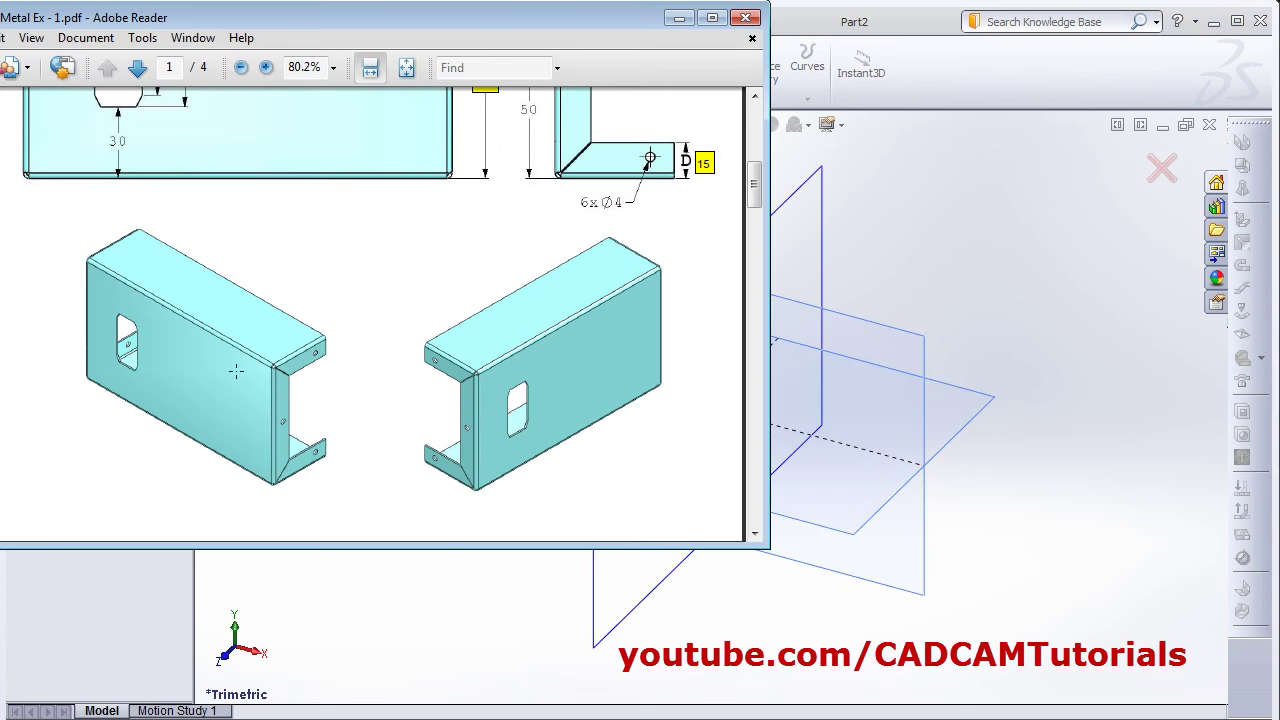
scroll(424, 347, "up", 10)
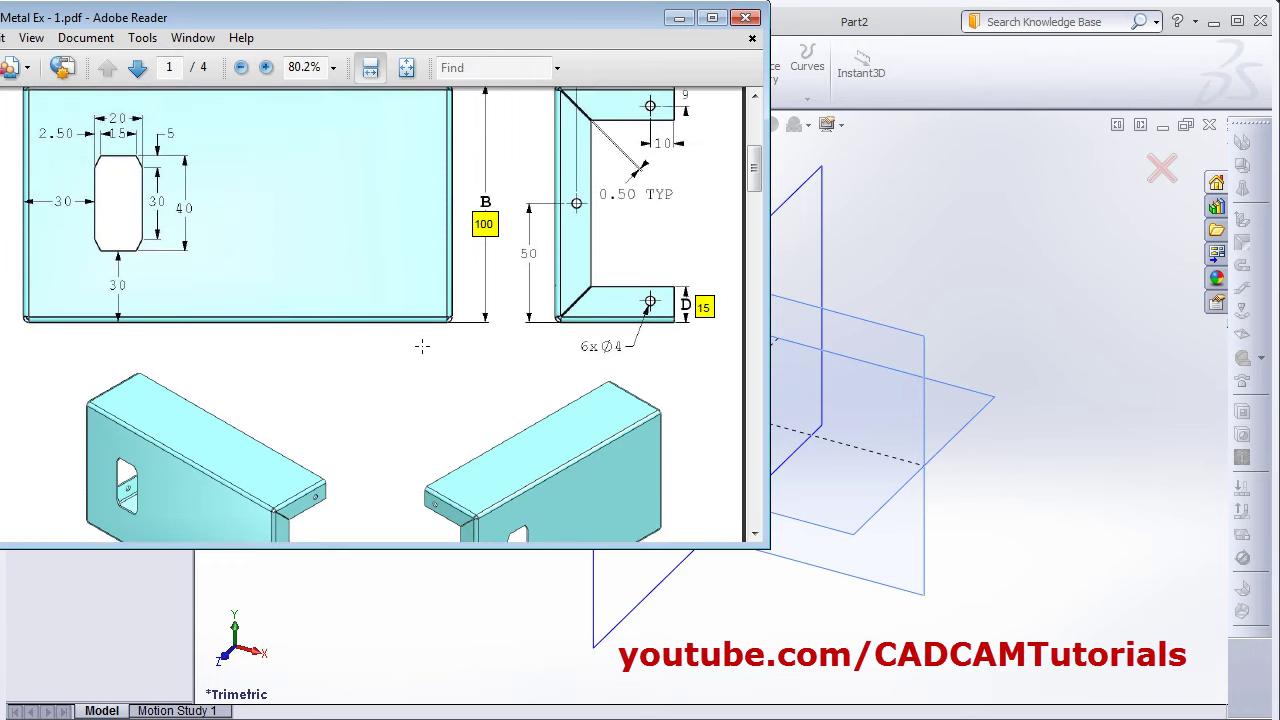
left_click(1063, 337)
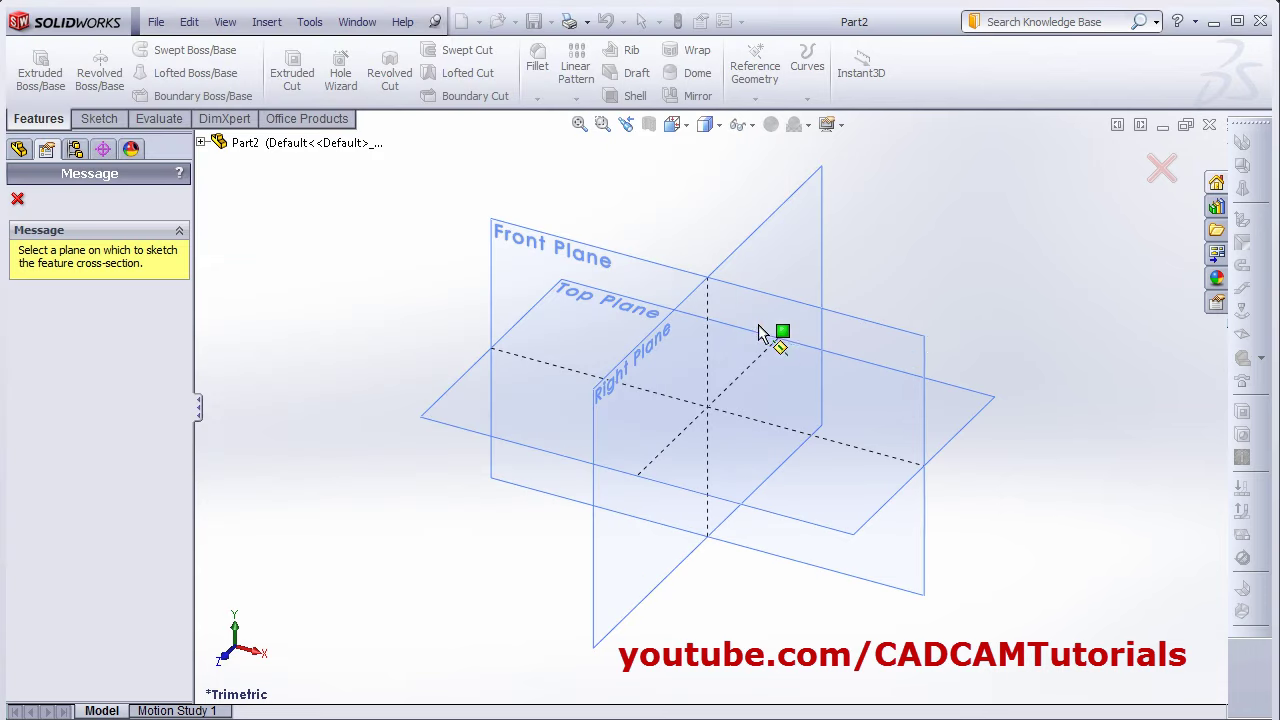
left_click(921, 348)
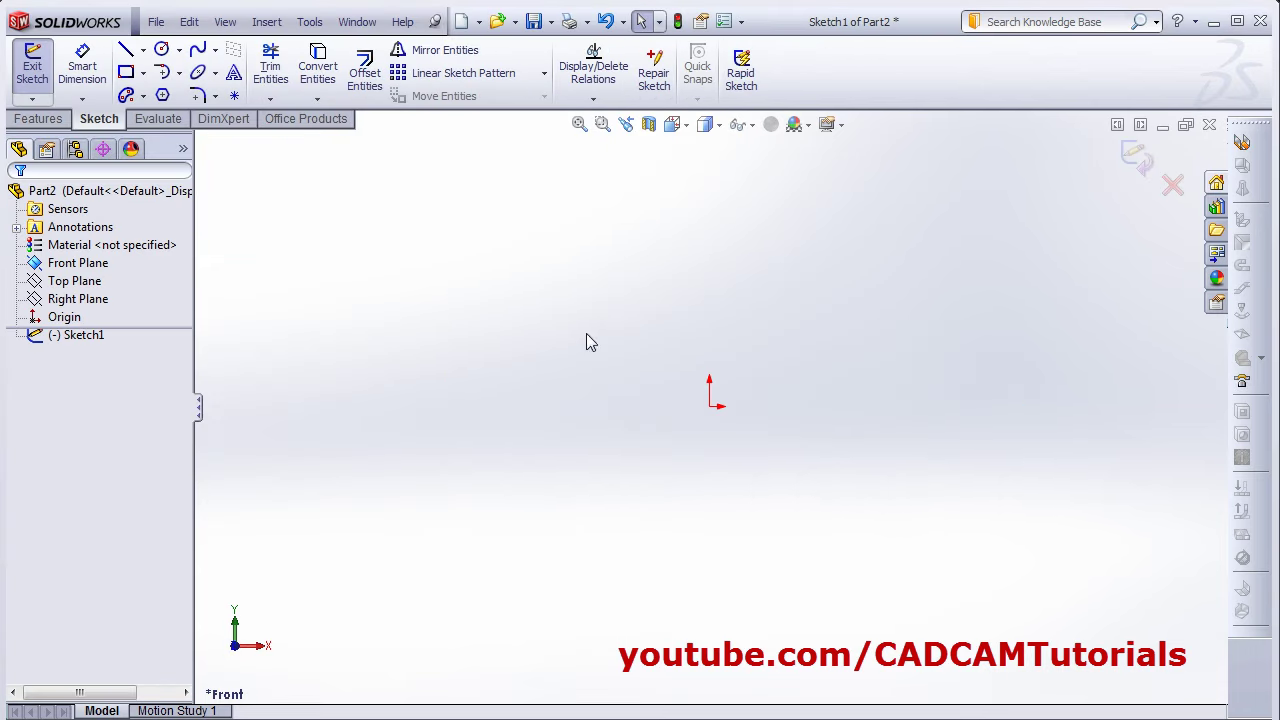
- Sketch a center rectangle about 145 mm wide and 86 mm high, centred on the origin
left_click(144, 73)
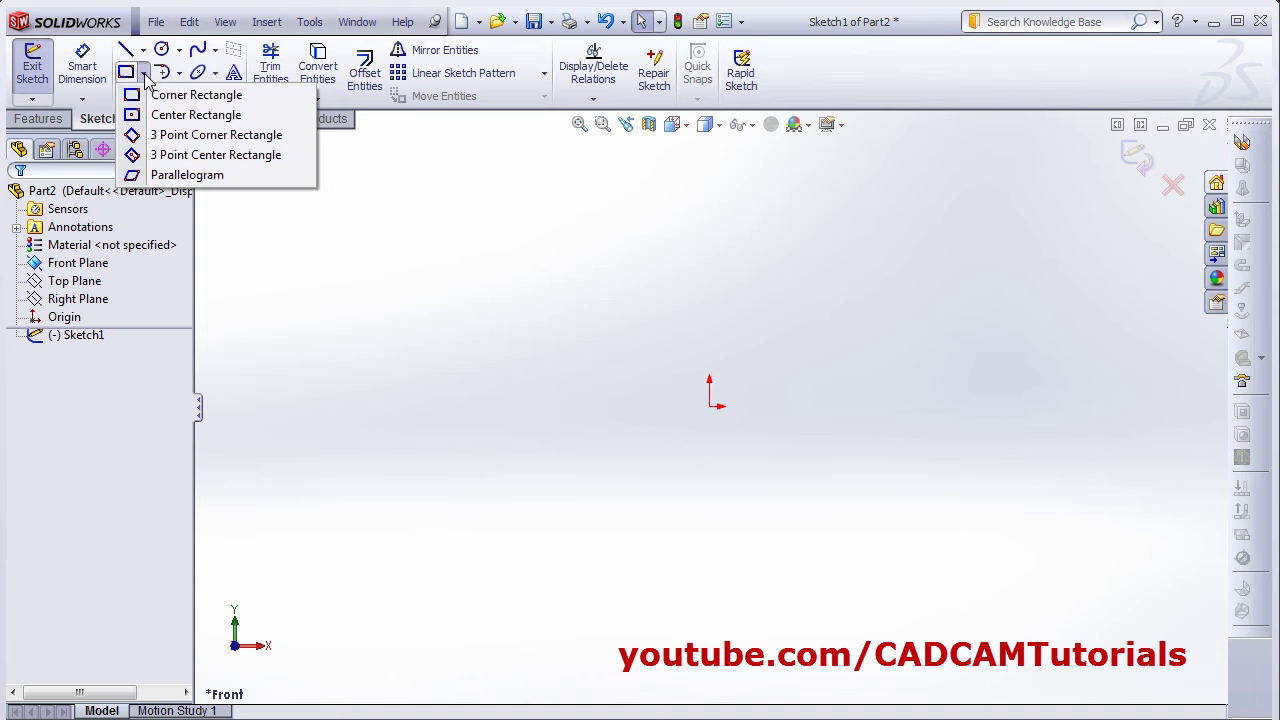
left_click(177, 115)
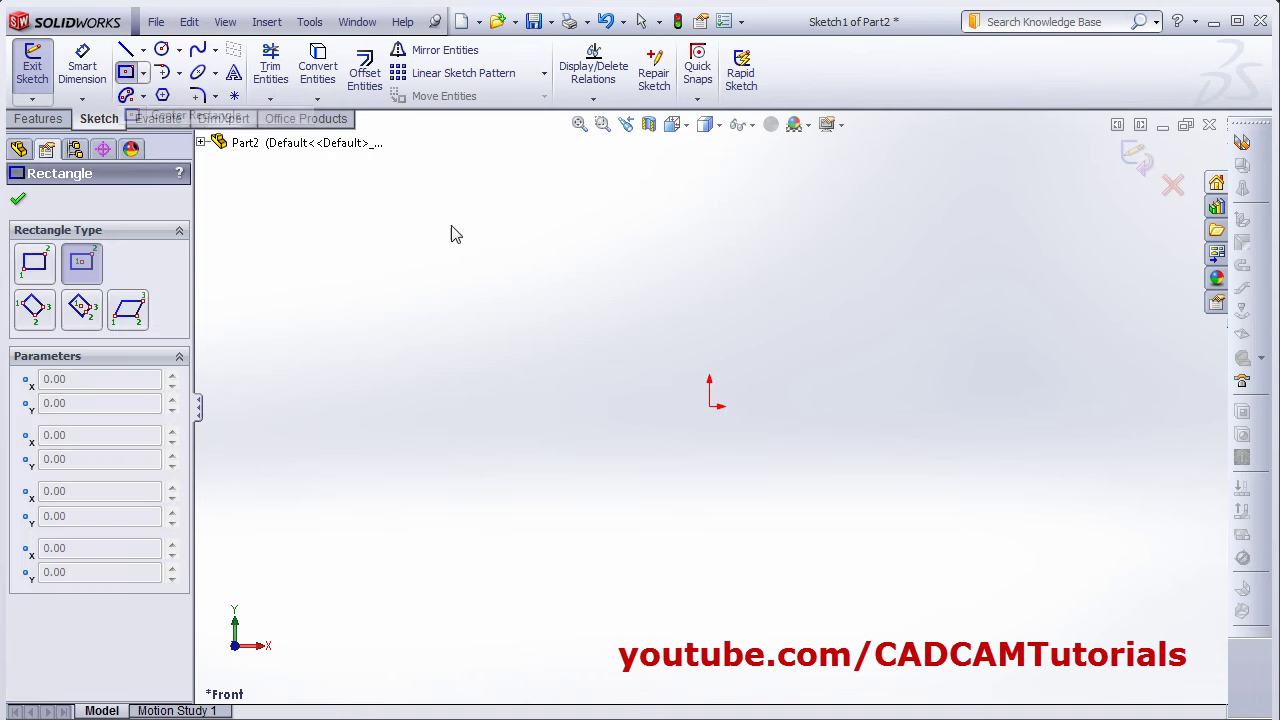
left_click(709, 405)
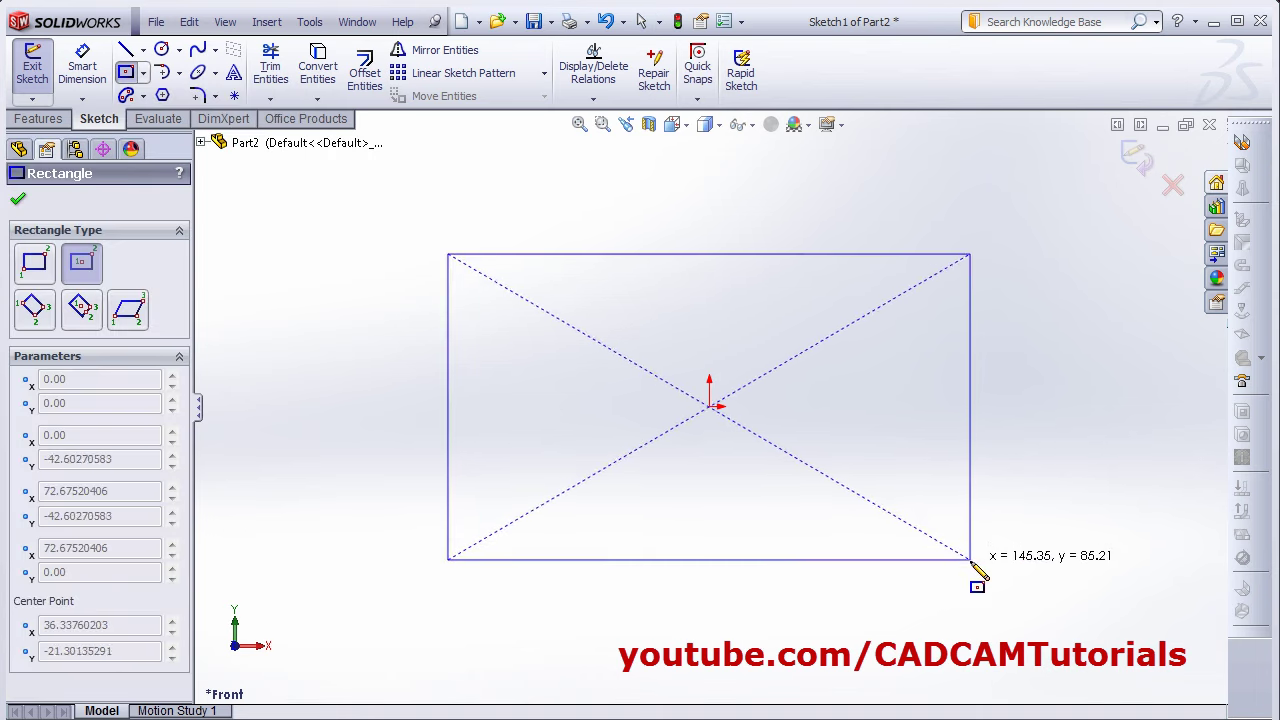
left_click(970, 560)
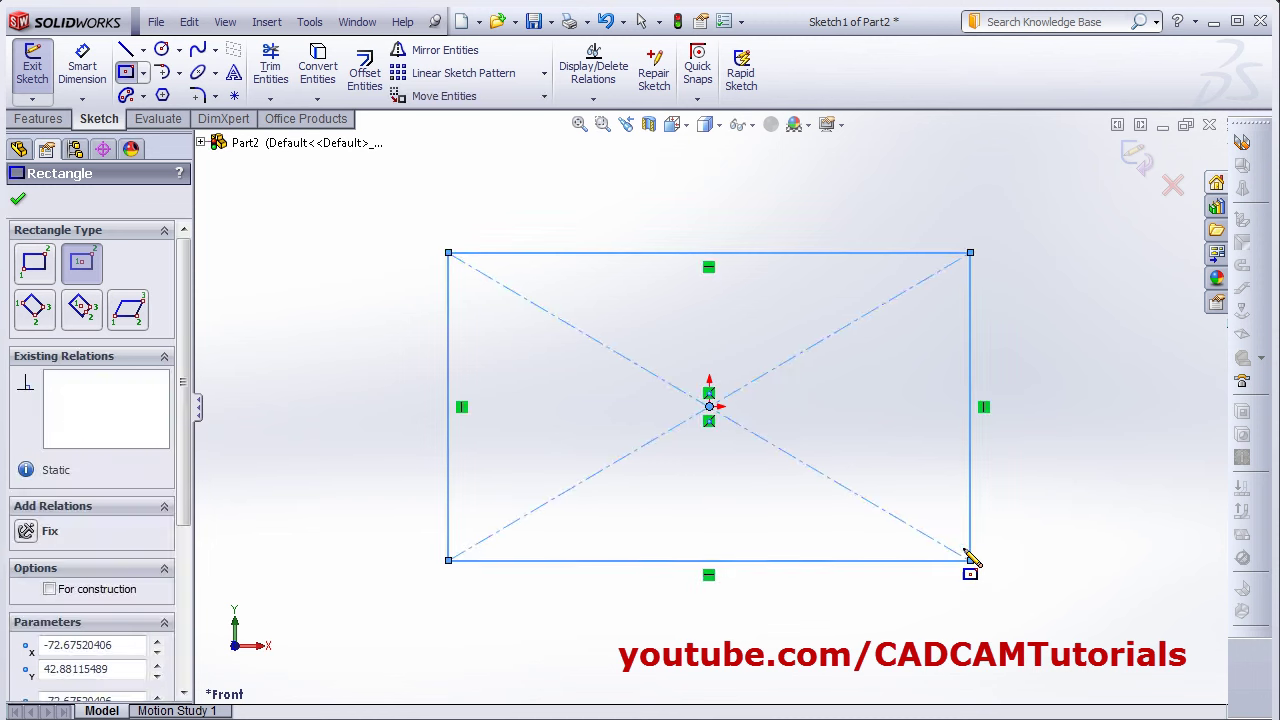
- Dimension the rectangle's horizontal bottom edge to 180 mm, checking the value against the exercise drawing
left_click(82, 66)
left_click(771, 562)
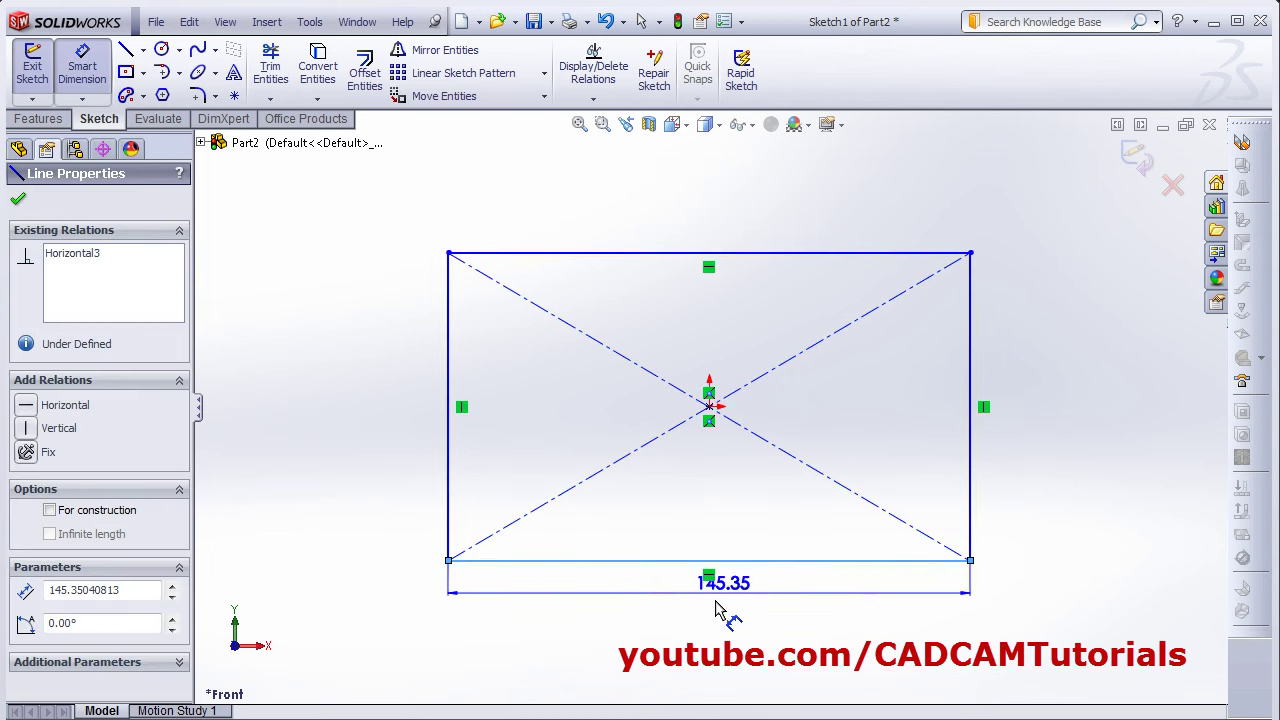
left_click(713, 620)
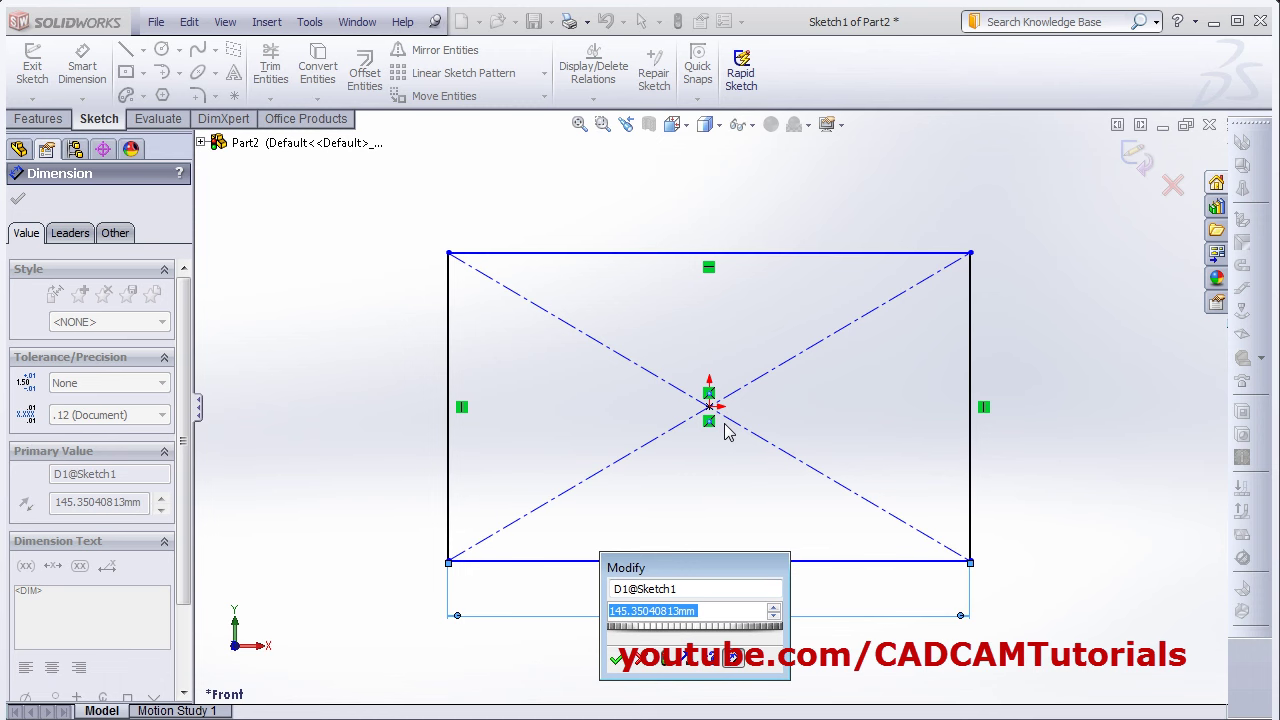
key("alt+Tab")
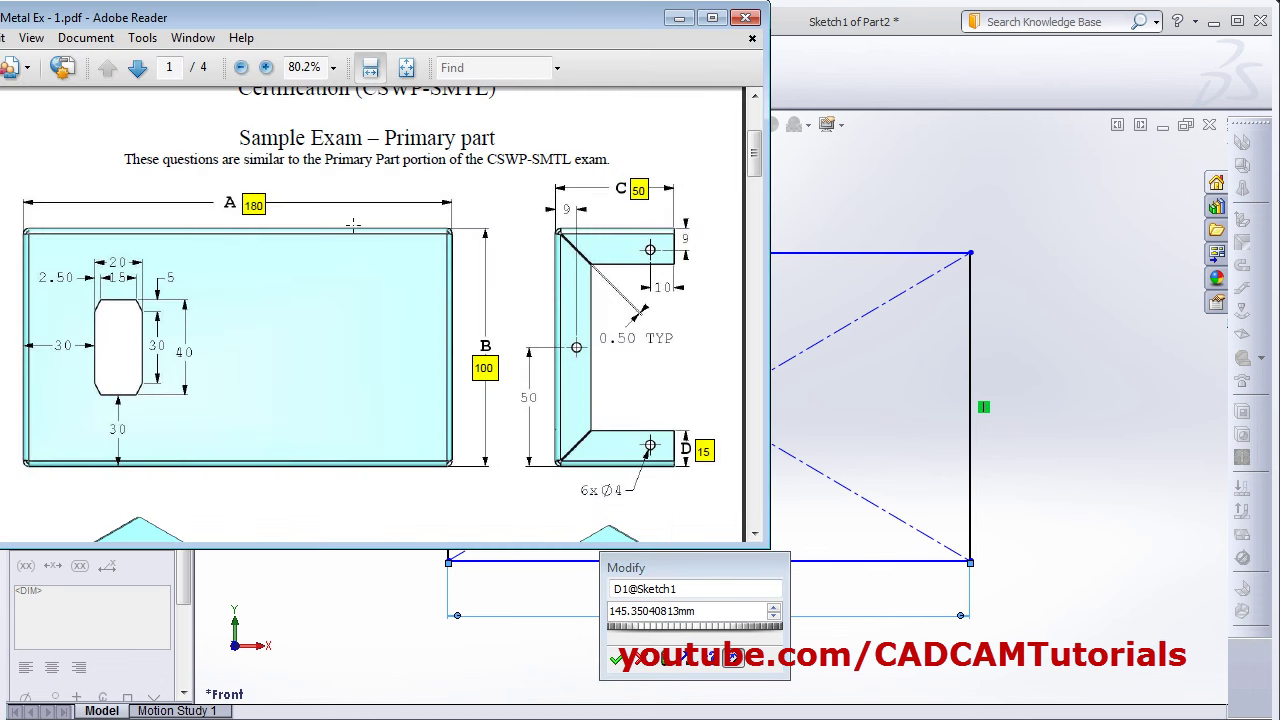
key("alt+Tab")
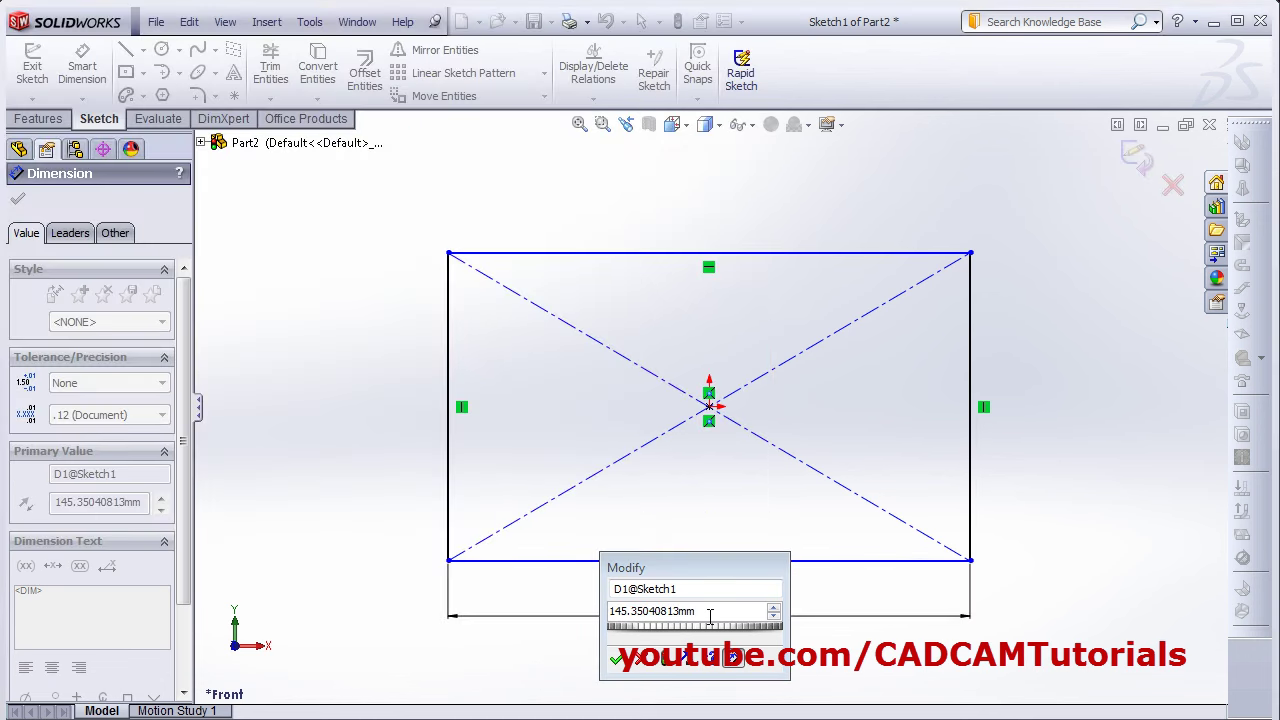
double_click(728, 612)
type("180")
key("Return")
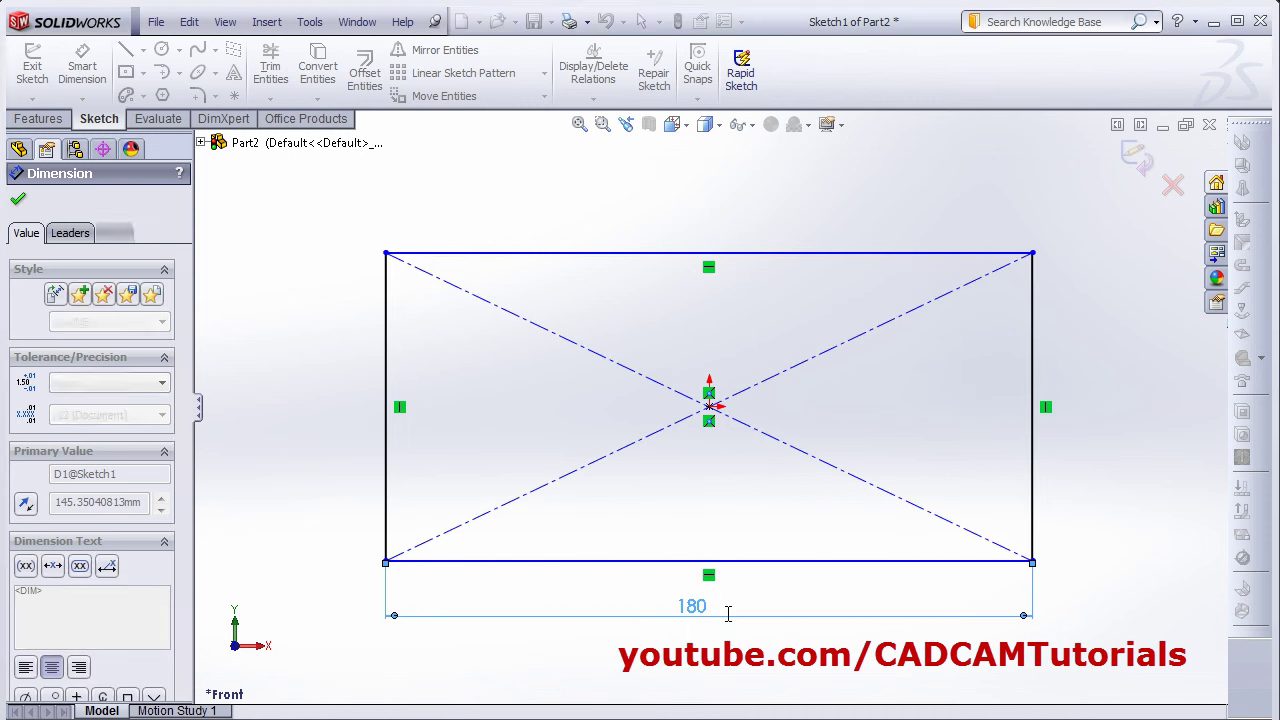
- Dimension the rectangle's vertical edge to 100 mm and finish the sketch
left_click(1035, 458)
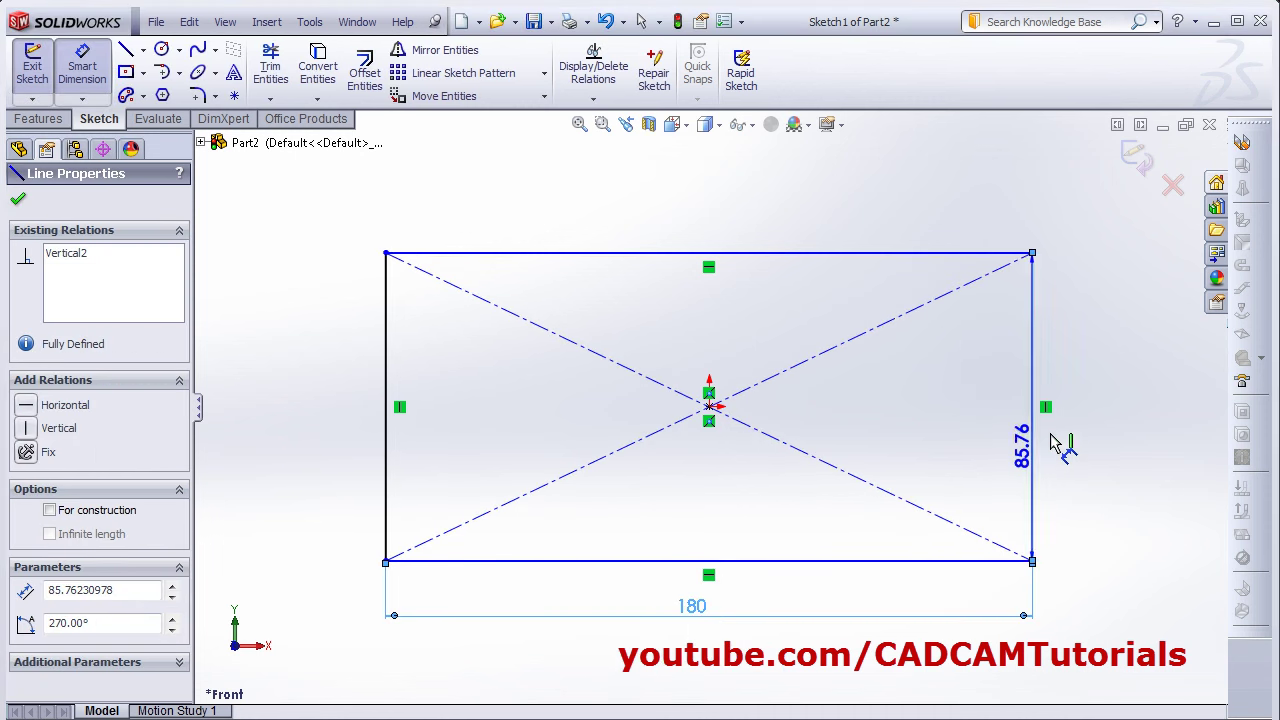
left_click(1108, 470)
type("100")
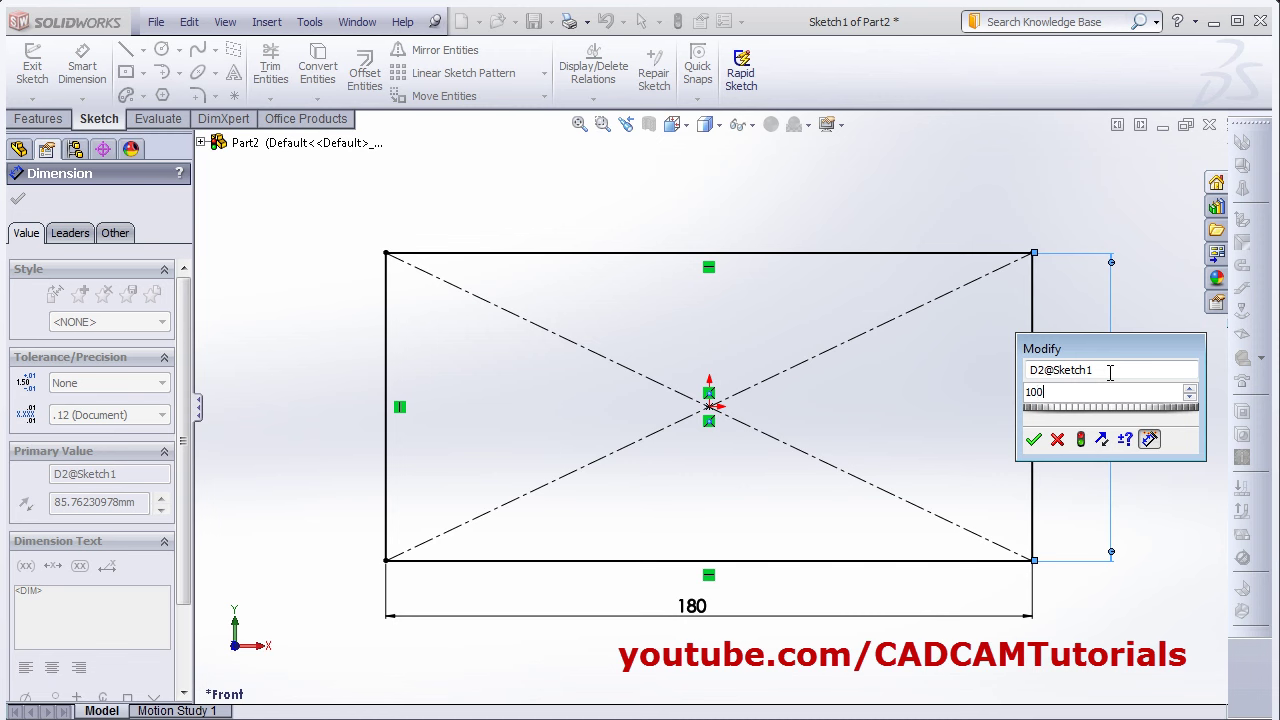
key("Return")
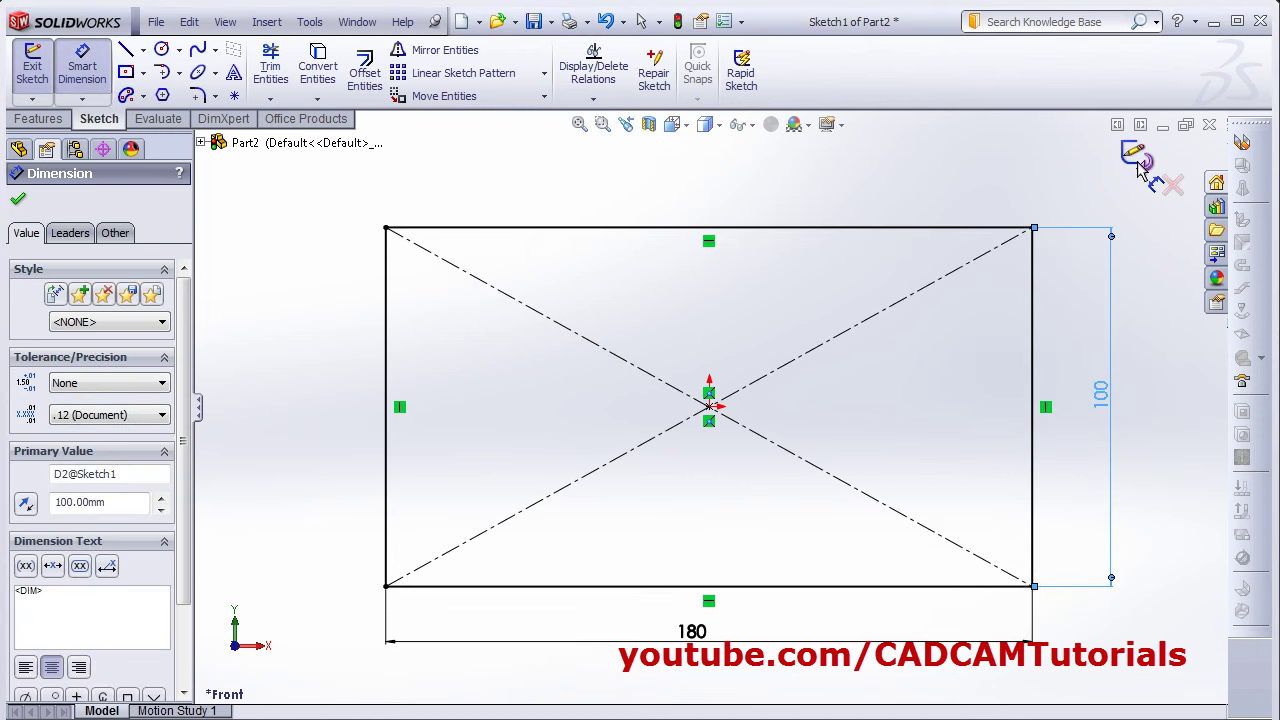
left_click(1138, 165)
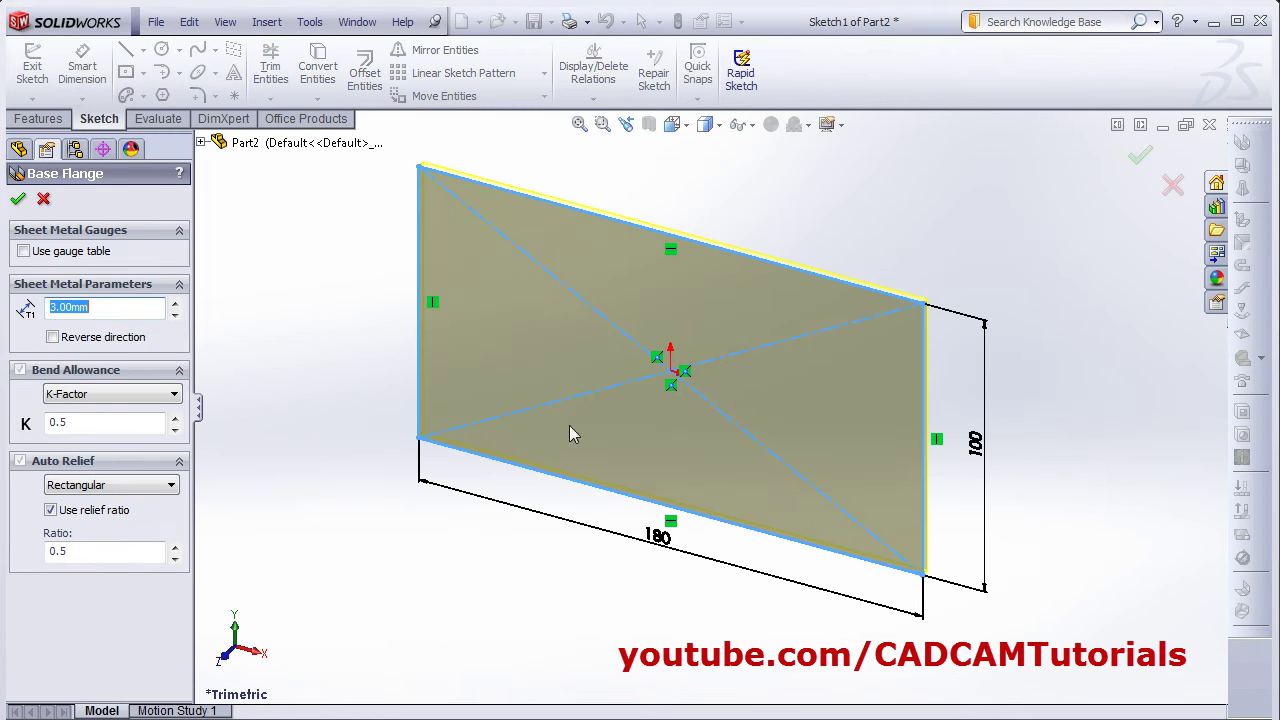
- Look up the sheet thickness in the exercise specification, set it to 1.2 mm and create the base flange
key("alt+Tab")
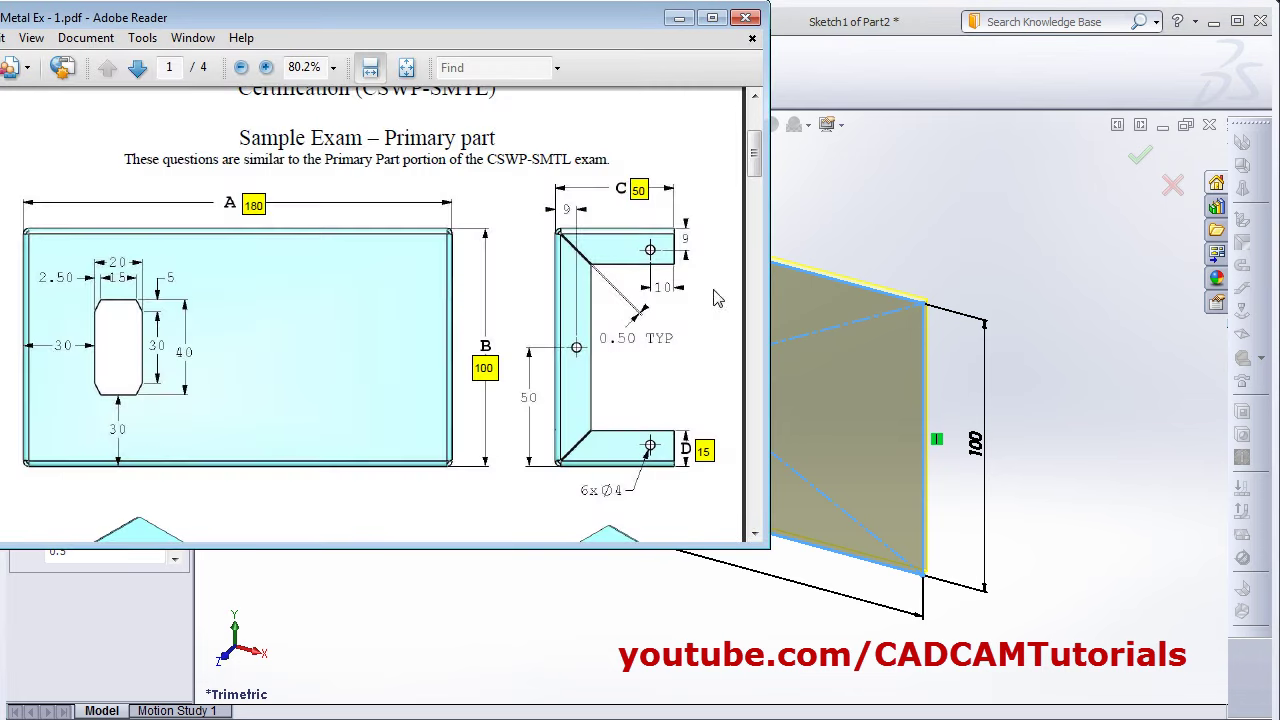
scroll(133, 452, "down", 5)
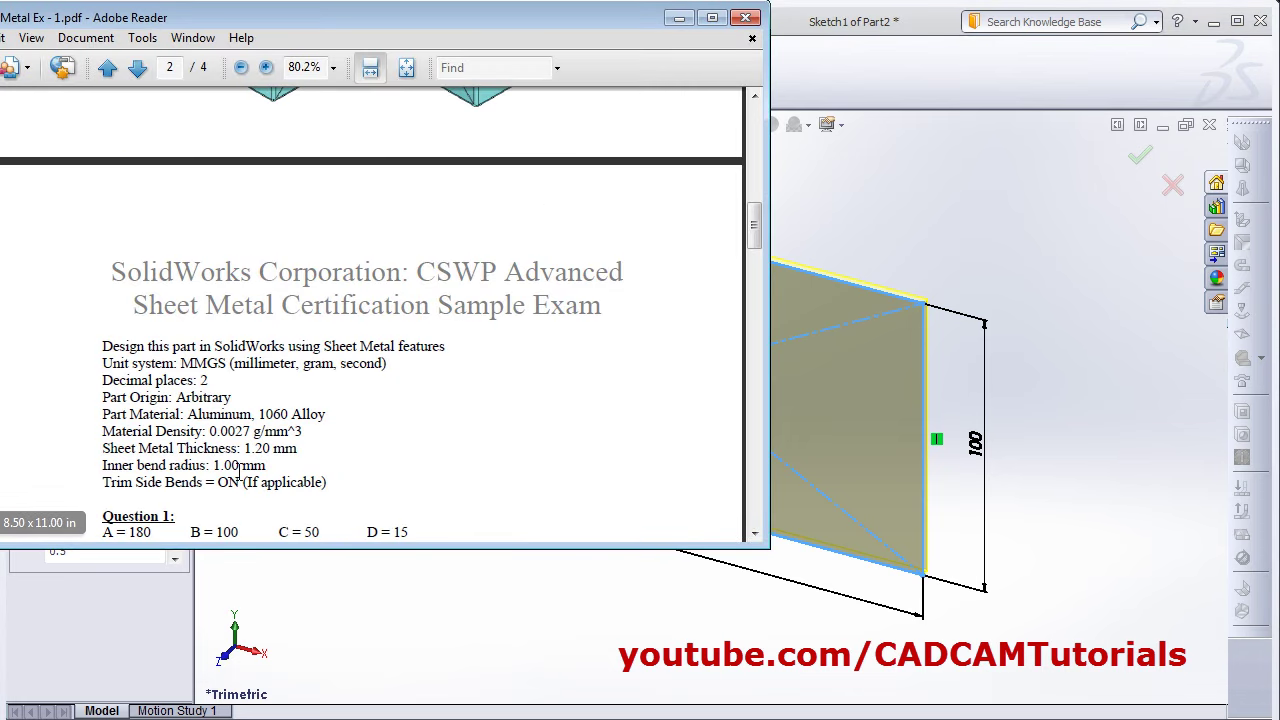
left_click(1075, 465)
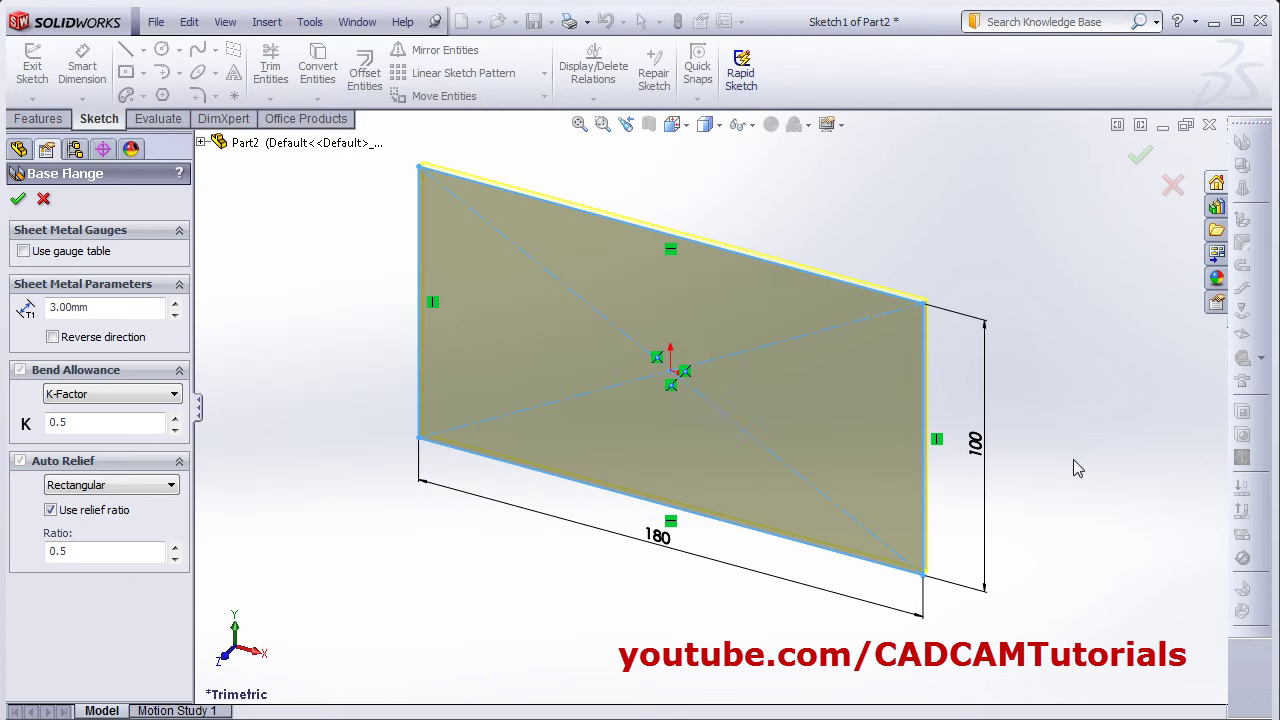
double_click(110, 311)
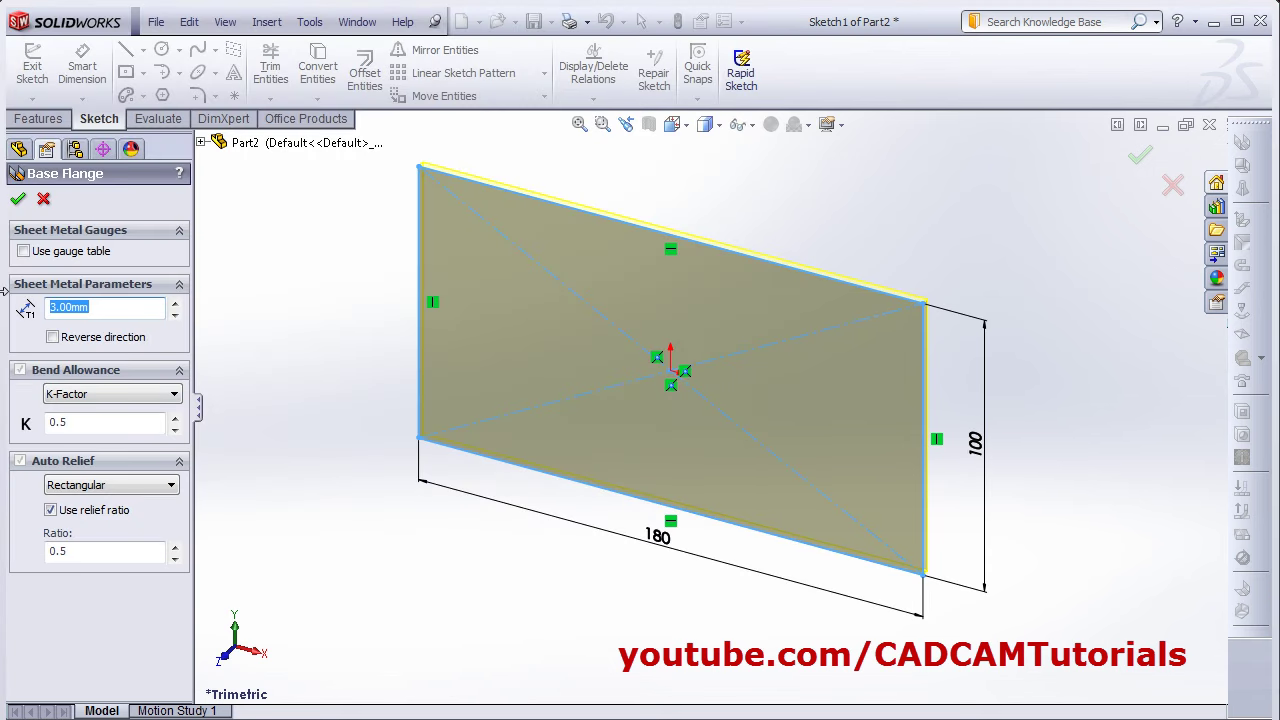
type("1.2")
left_click(18, 199)
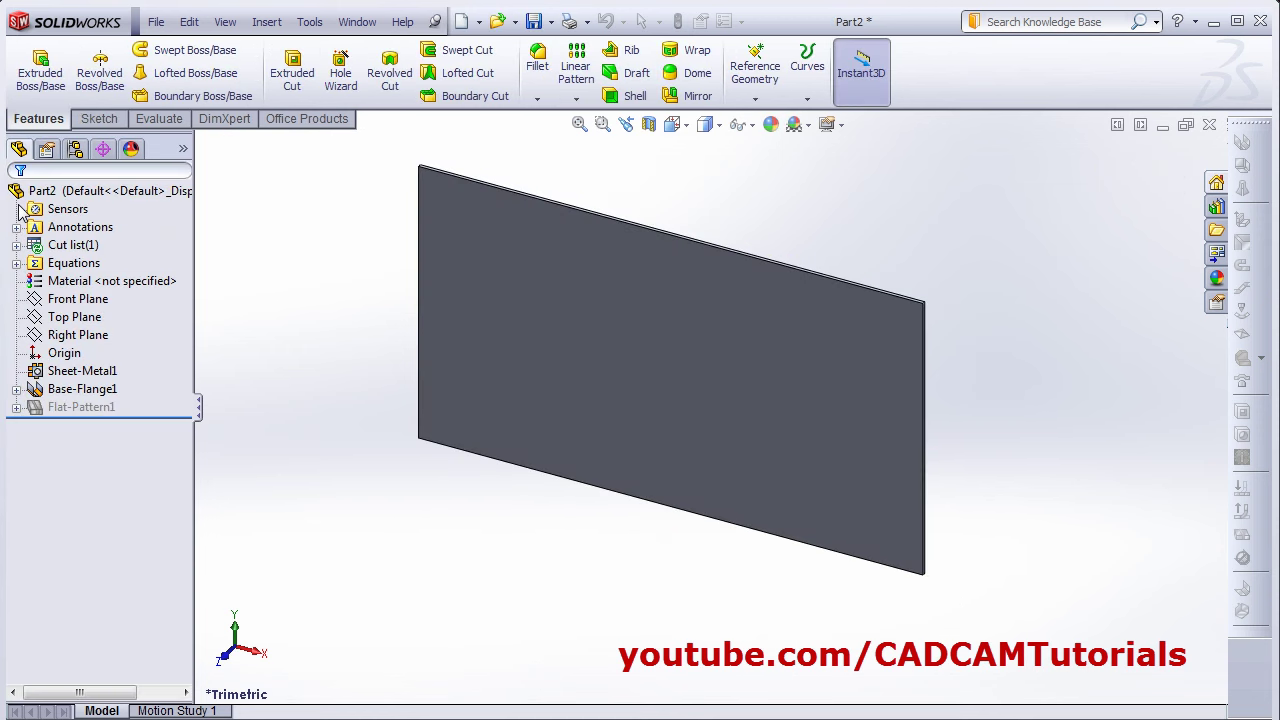
- Open the Sheet-Metal1 feature's definition to check the default bend radius, and close it
left_click(58, 373)
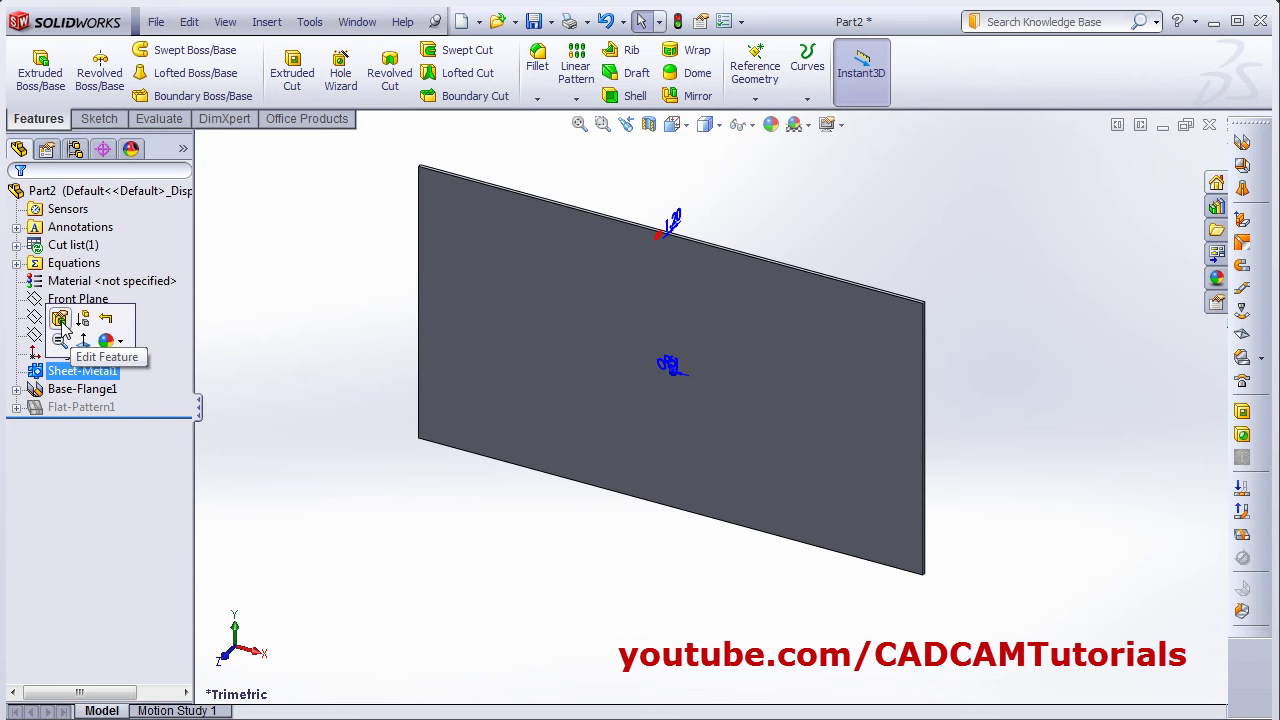
left_click(60, 320)
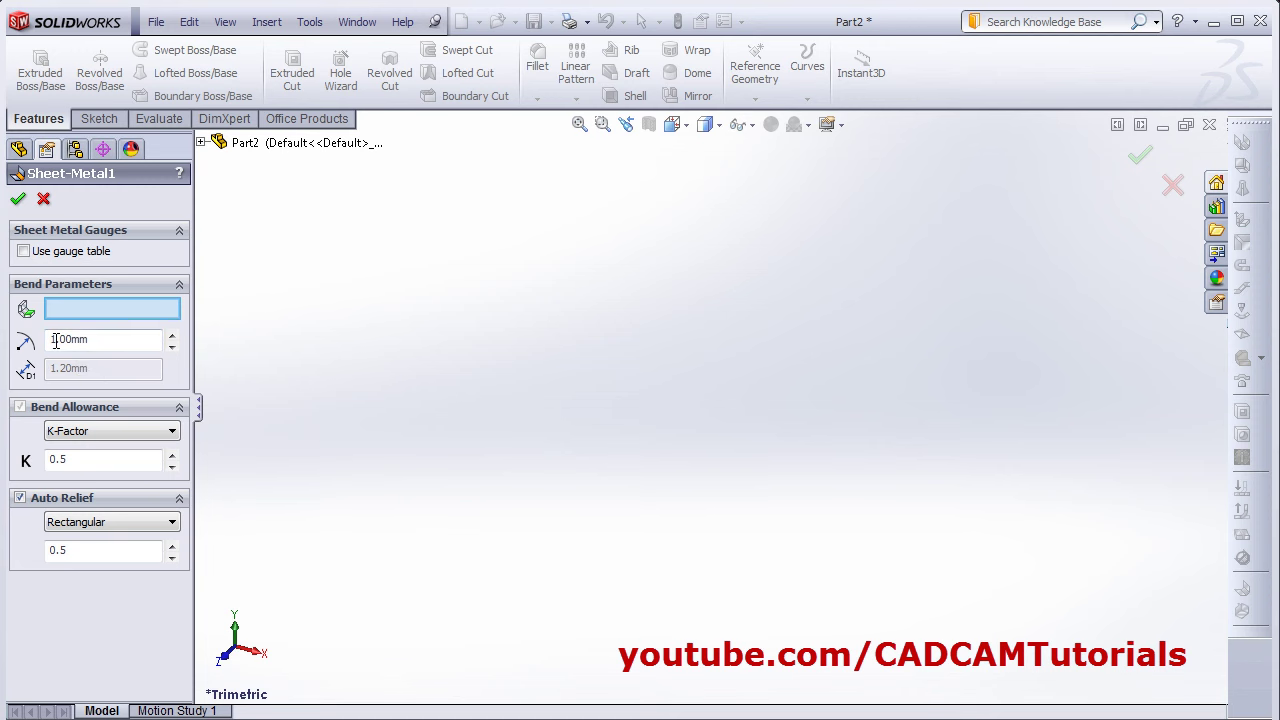
left_click(18, 198)
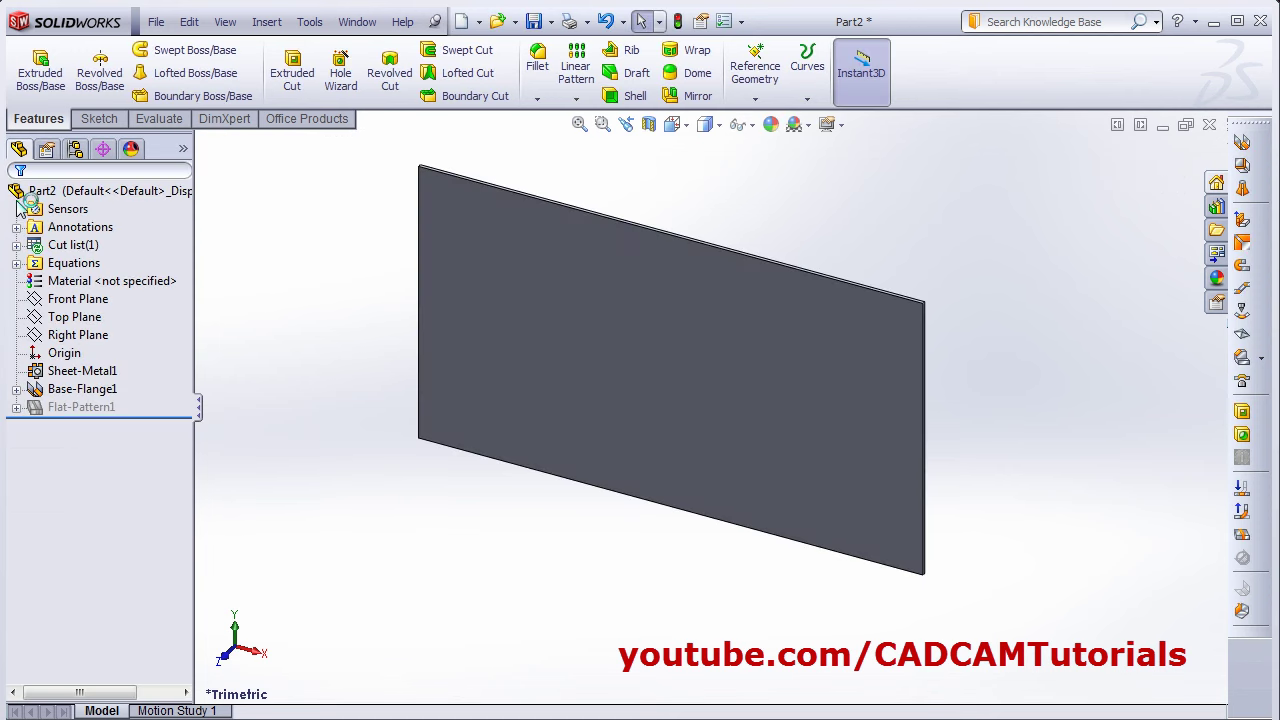
- Check the part drawing, then start an edge flange on the plate's upper and lower 180 mm edges, both extending to the same side
middle_click_drag(372, 396, 420, 380)
key("alt+Tab")
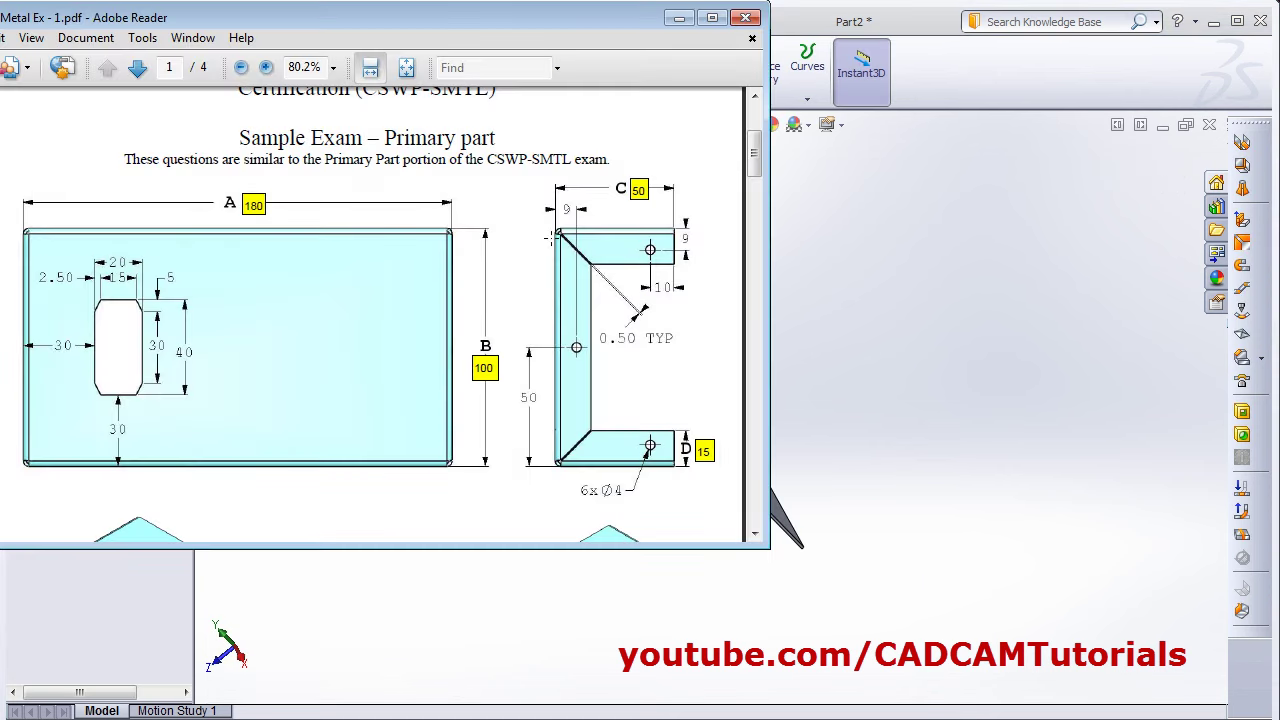
key("ctrl+7")
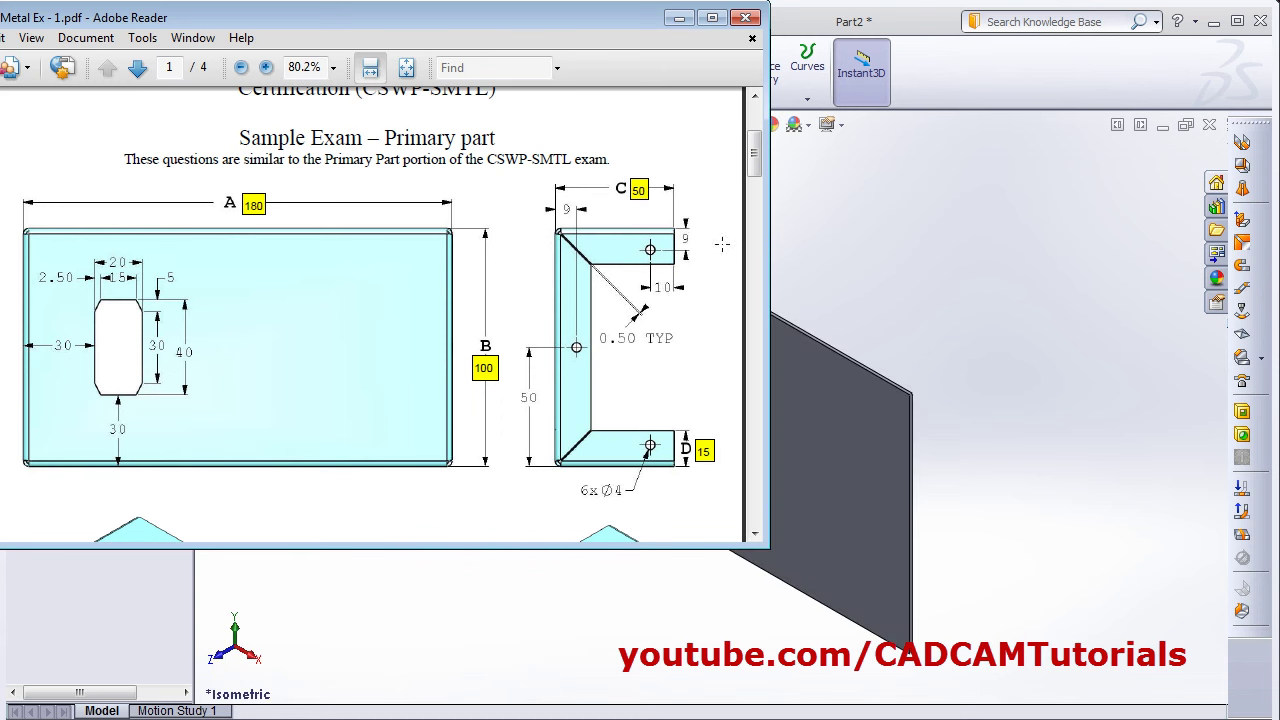
key("alt+Tab")
left_click(1243, 228)
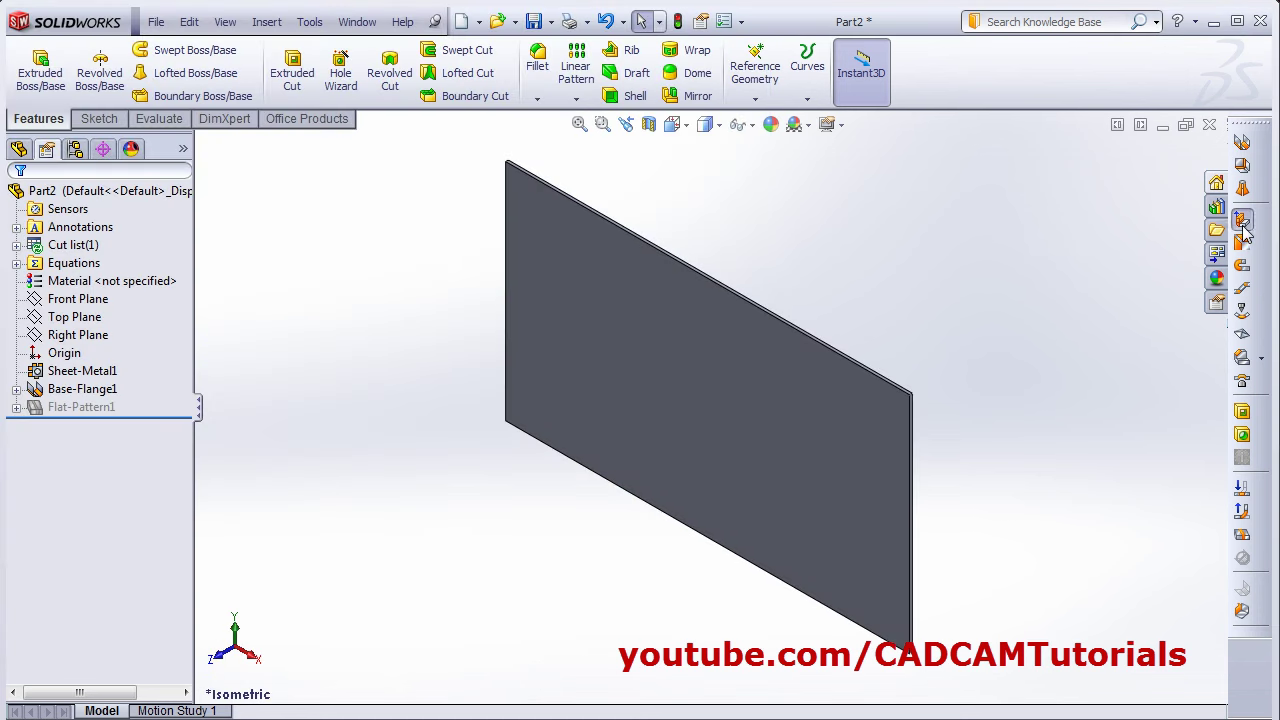
left_click(729, 290)
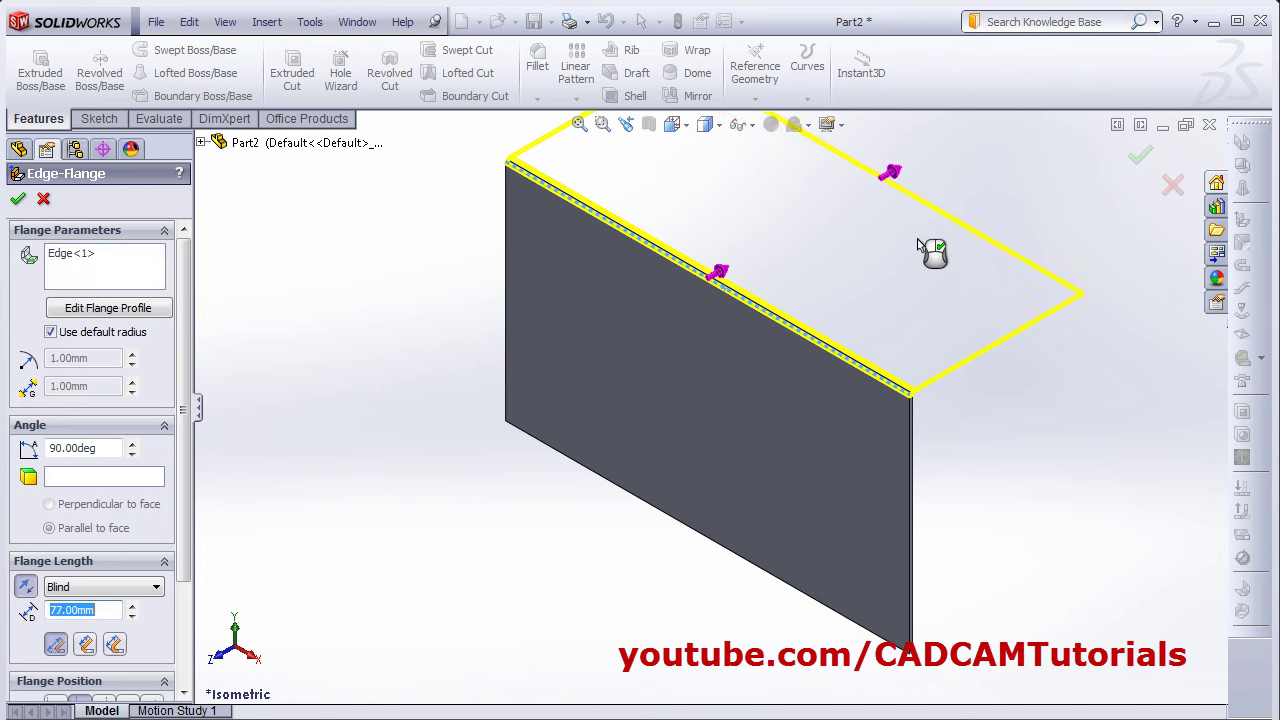
left_click(916, 248)
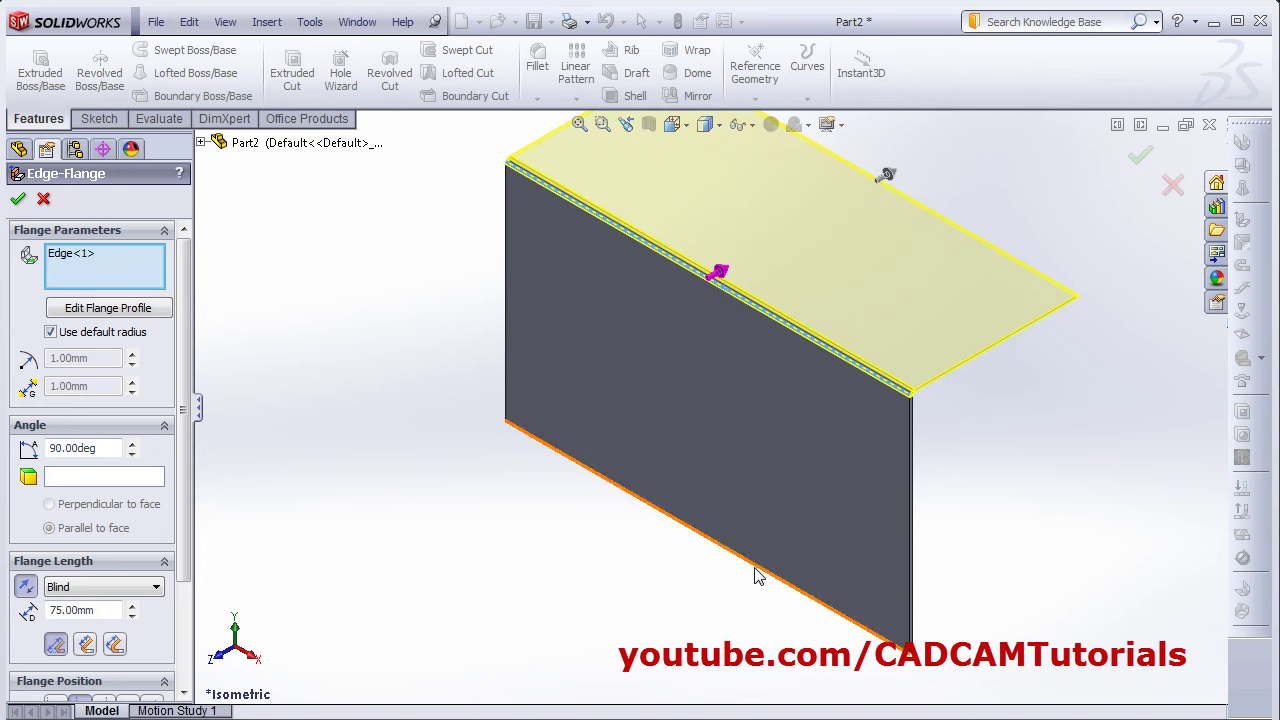
left_click(757, 577)
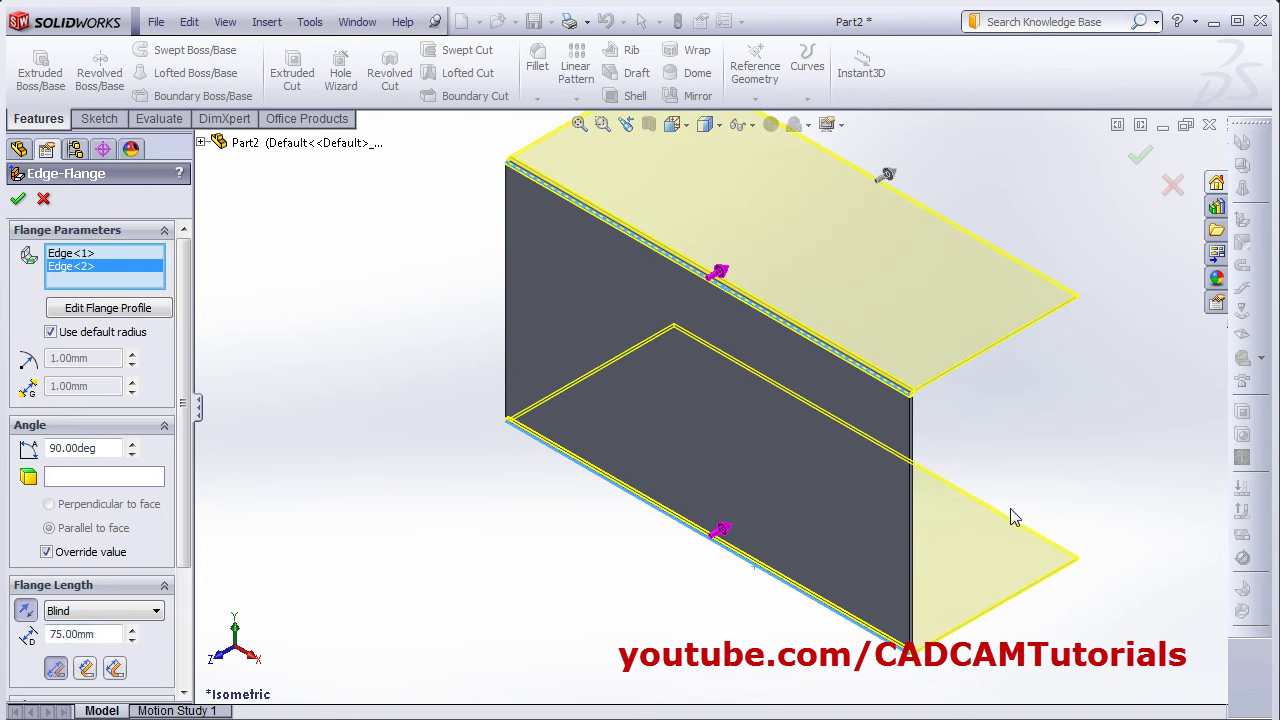
- Look up dimension C in the drawing and set the edge flange length to 50 mm
key("alt+Tab")
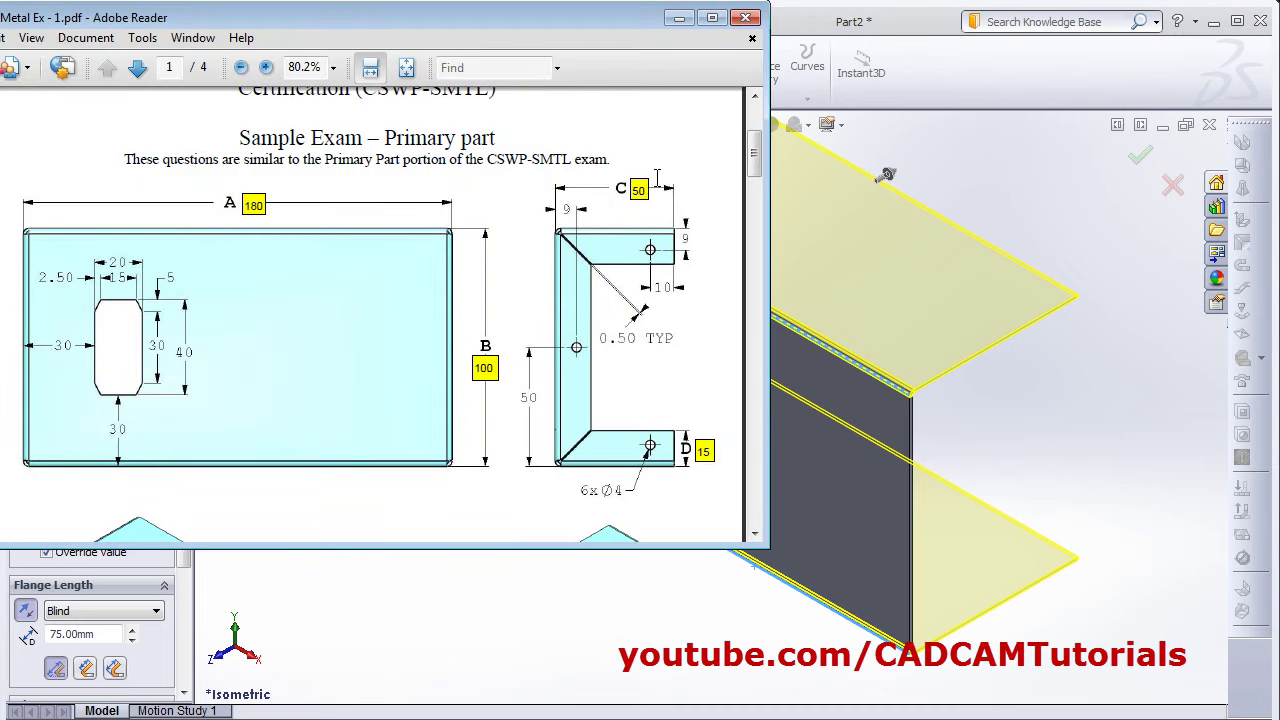
key("alt+Tab")
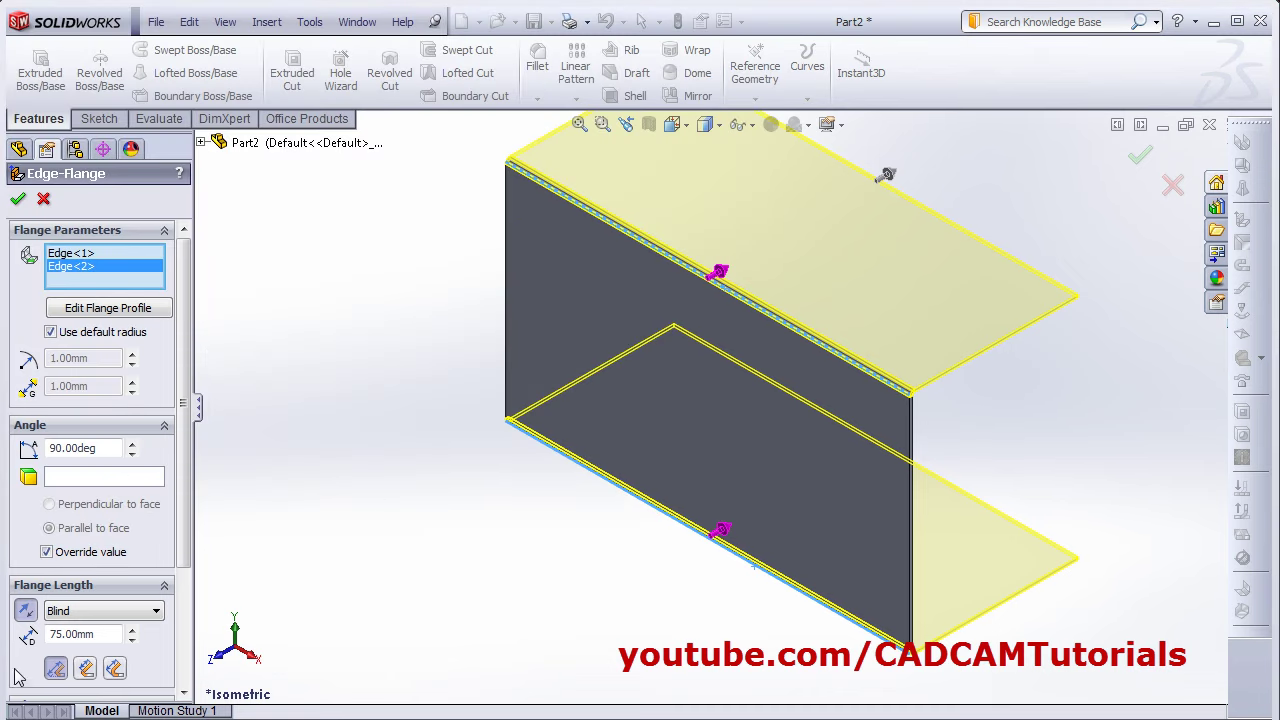
double_click(99, 636)
type("50")
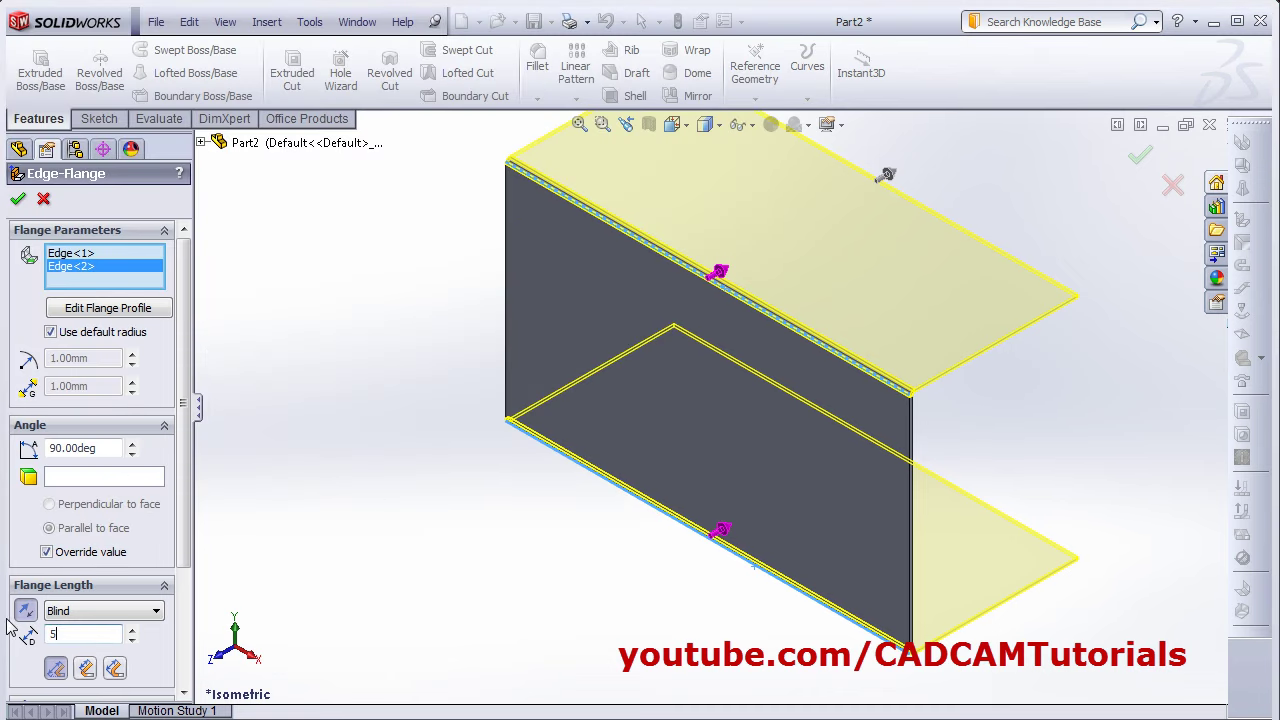
key("Return")
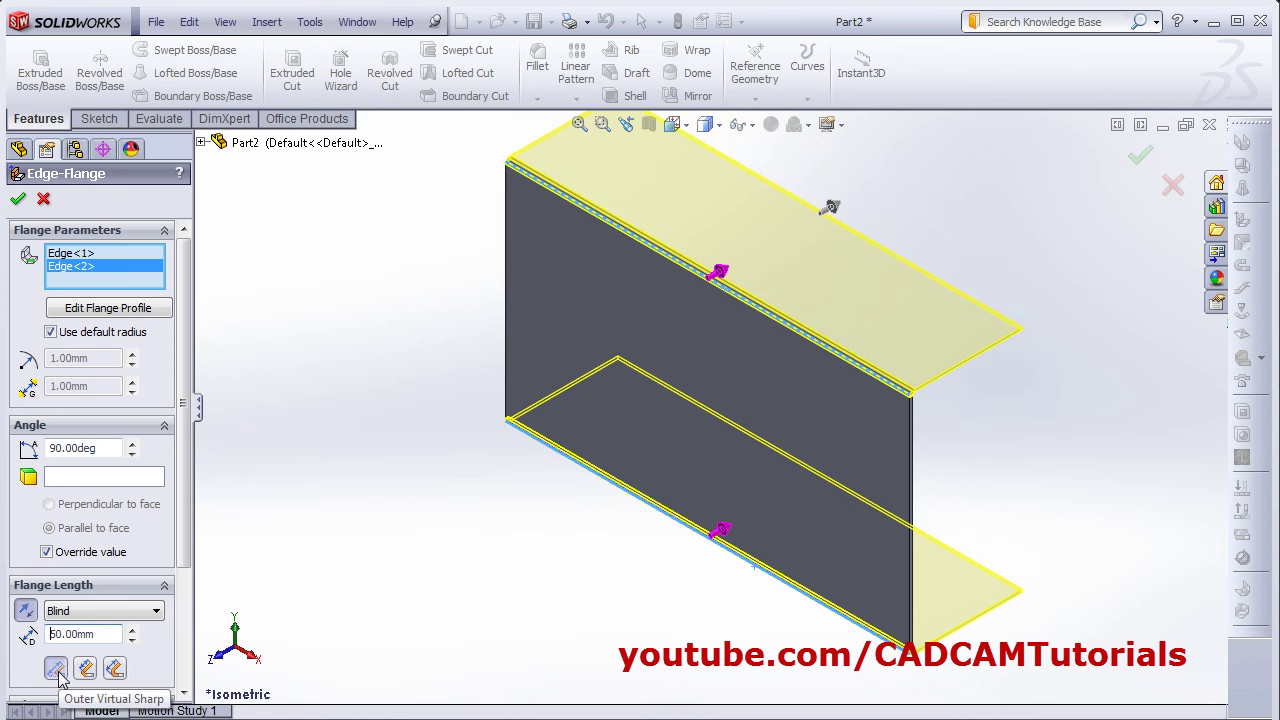
- Check the overall height in the drawing, set the flange position to Material Inside and create the two edge flanges
scroll(60, 676, "down", 3)
key("alt+Tab")
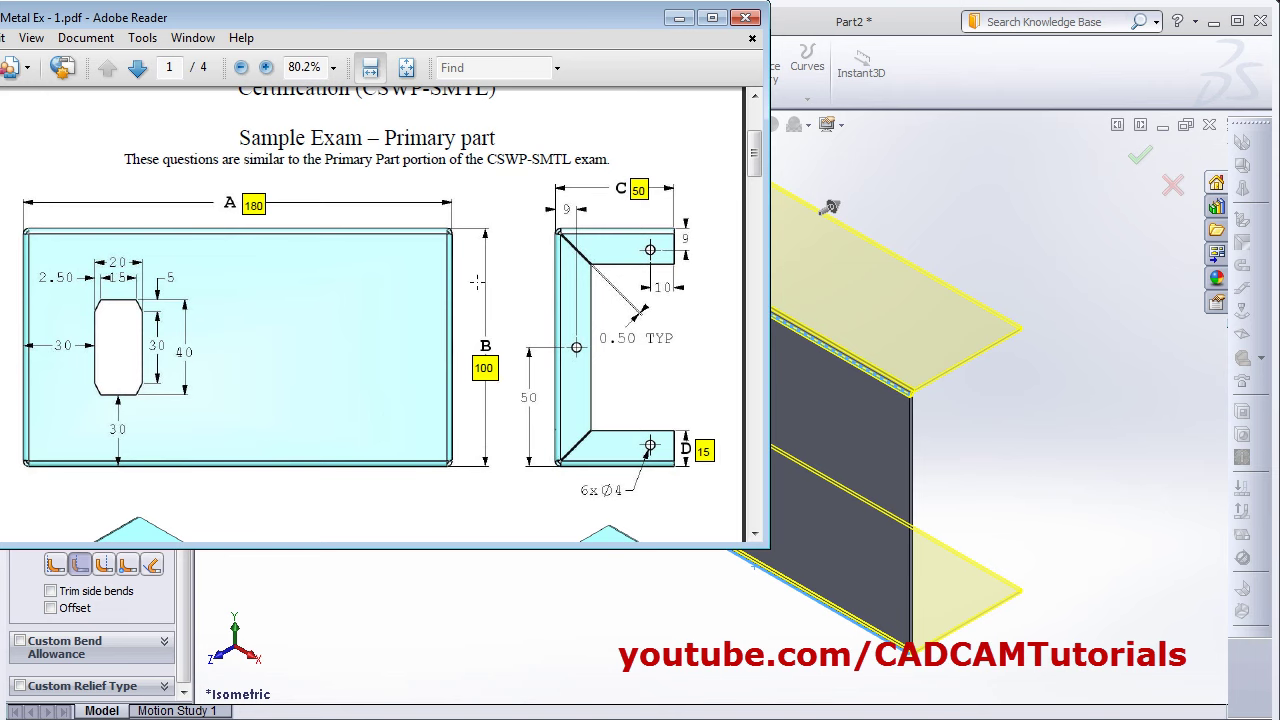
key("alt+Tab")
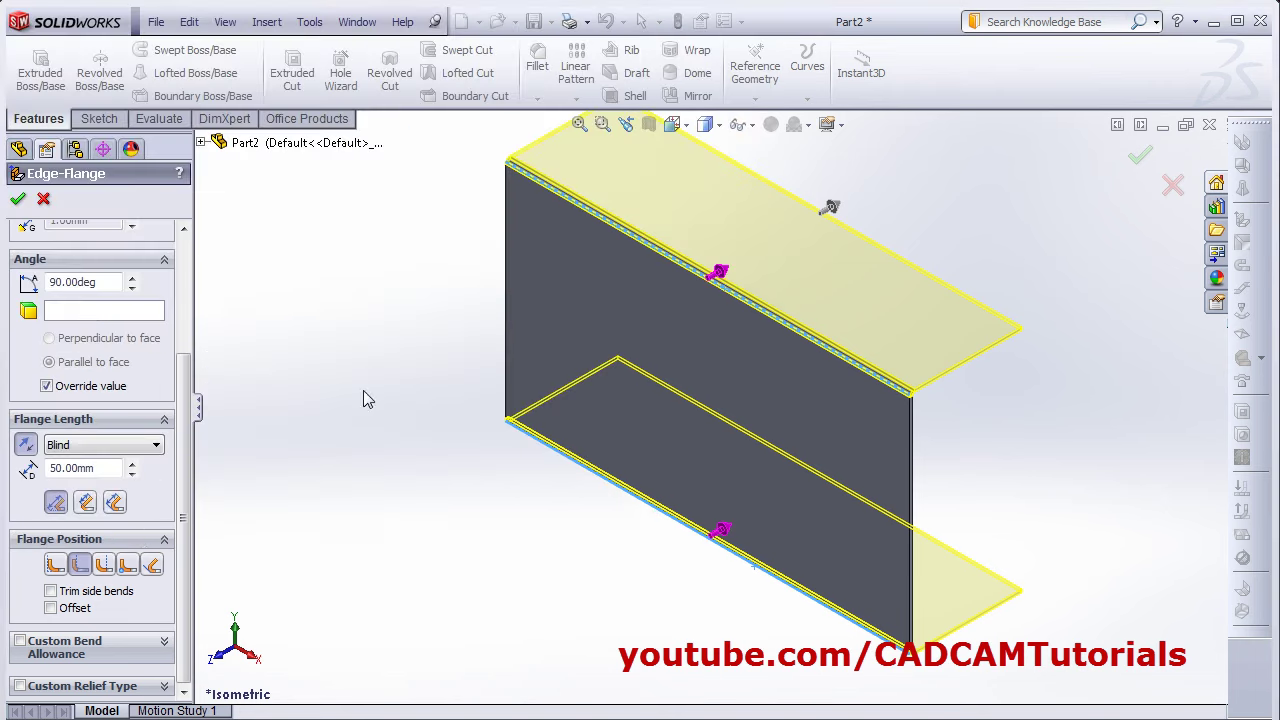
left_click(57, 566)
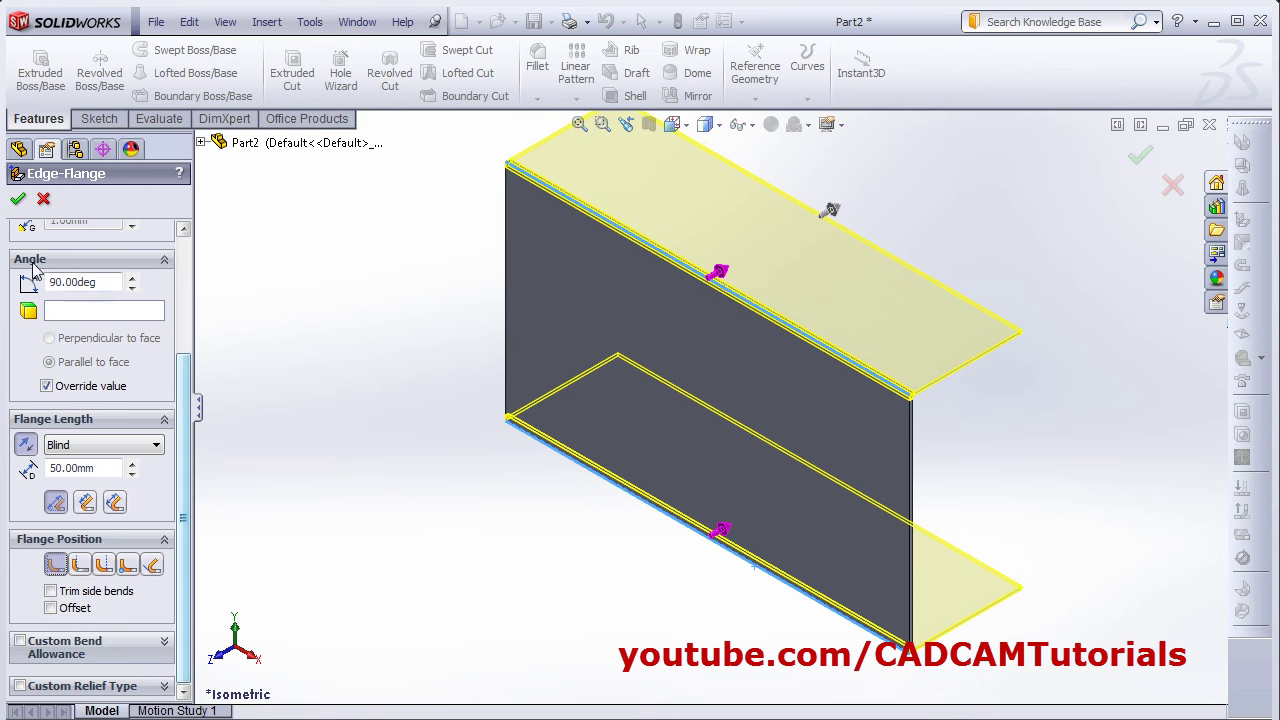
left_click(18, 199)
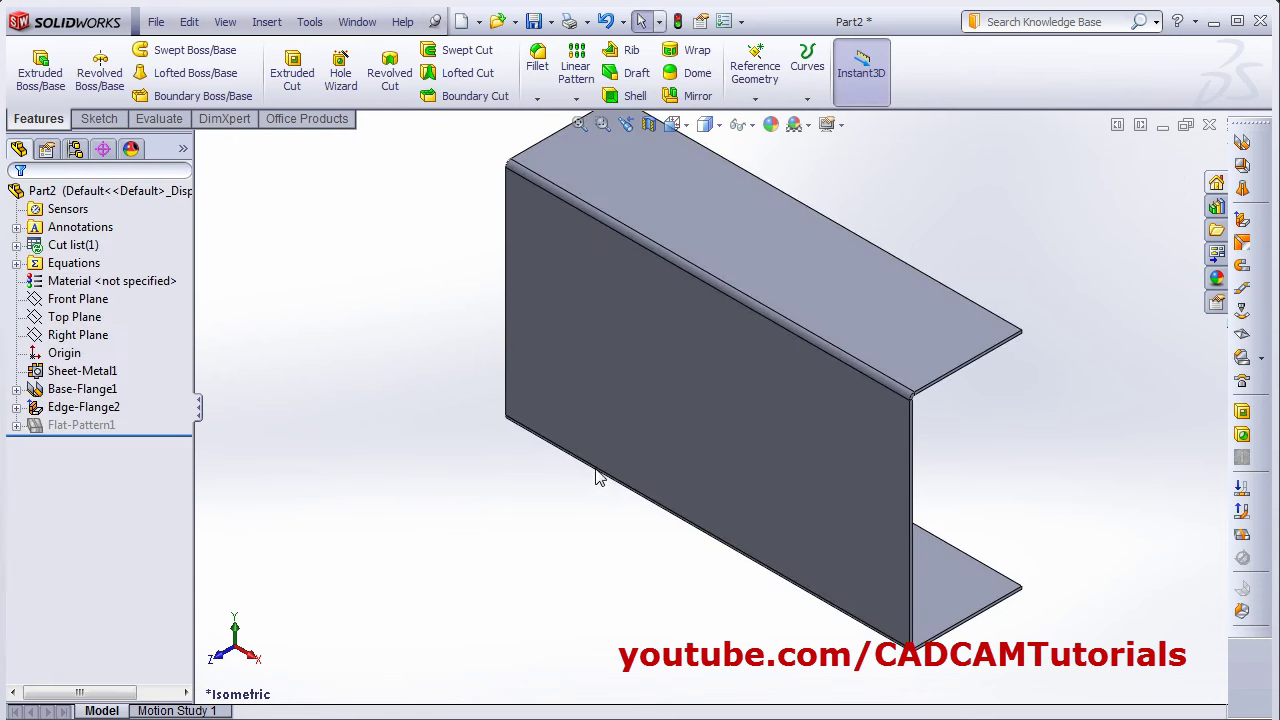
- Measure the distance between the outer faces of the two edge flanges to verify dimension B from the drawing
middle_click_drag(597, 478, 516, 410)
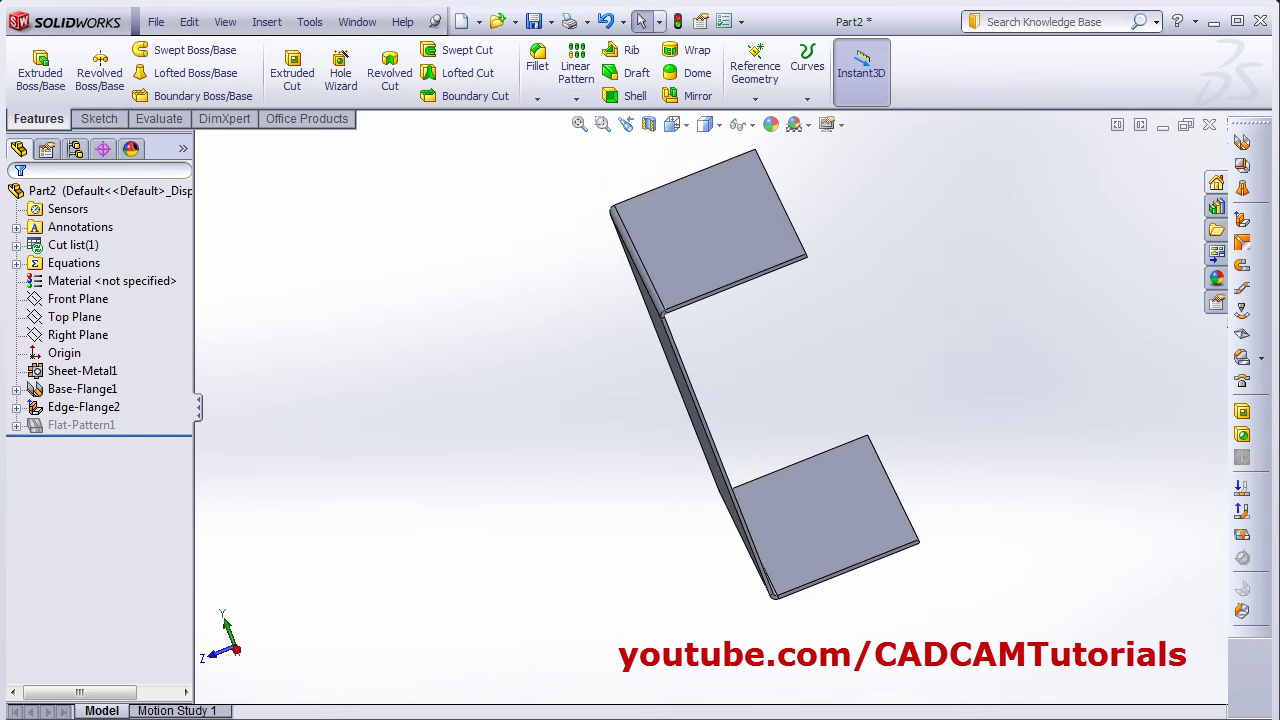
key("alt+Tab")
key("alt+Tab")
left_click(162, 120)
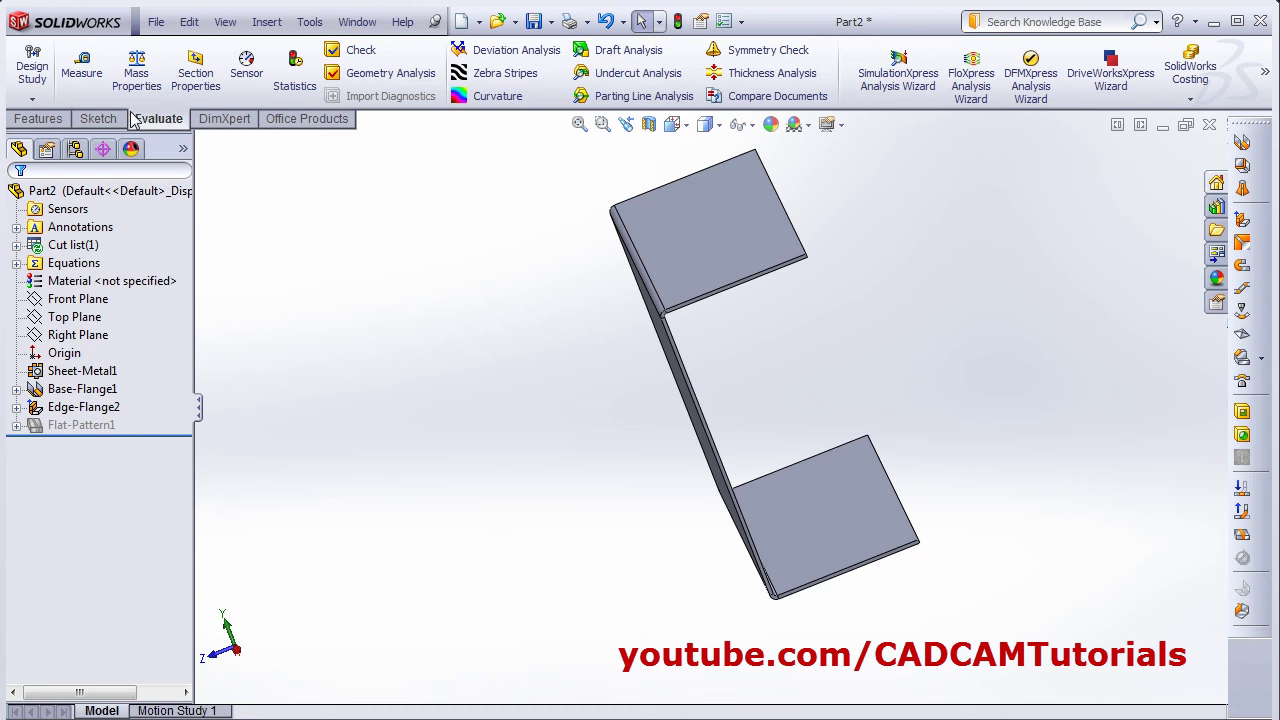
left_click(81, 65)
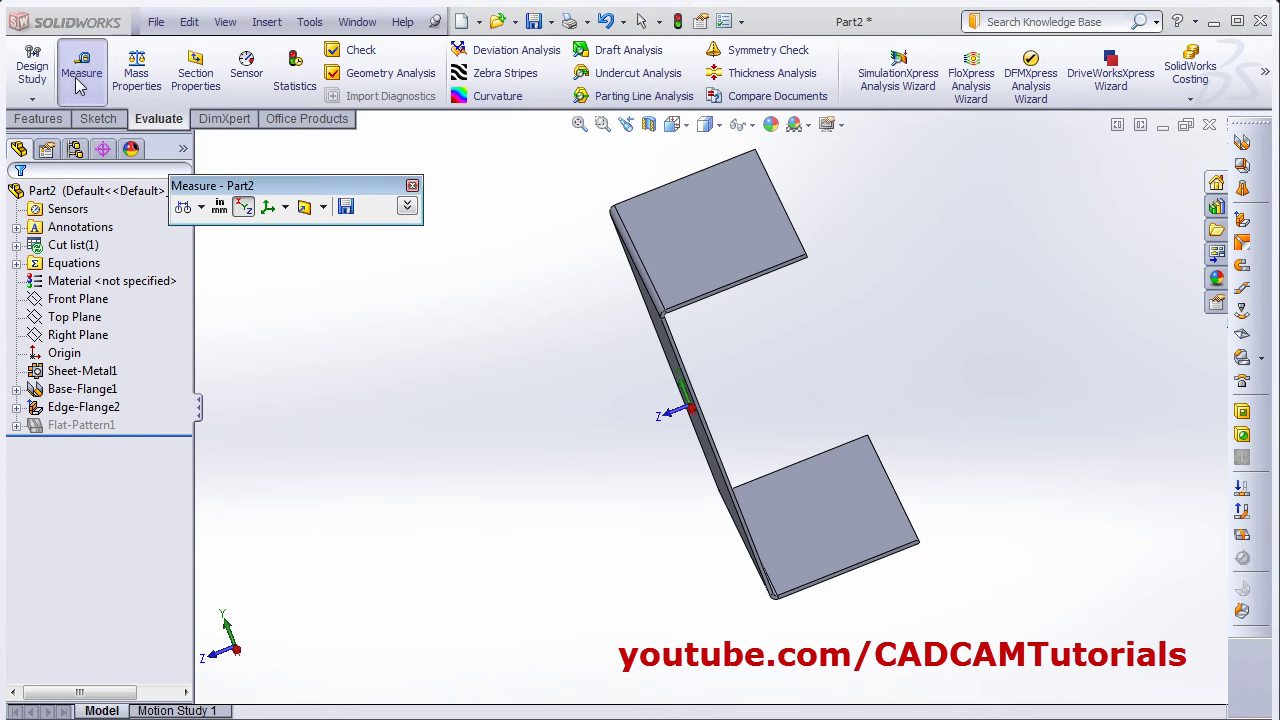
left_click(727, 247)
middle_click_drag(1128, 508, 1029, 380)
left_click(825, 500)
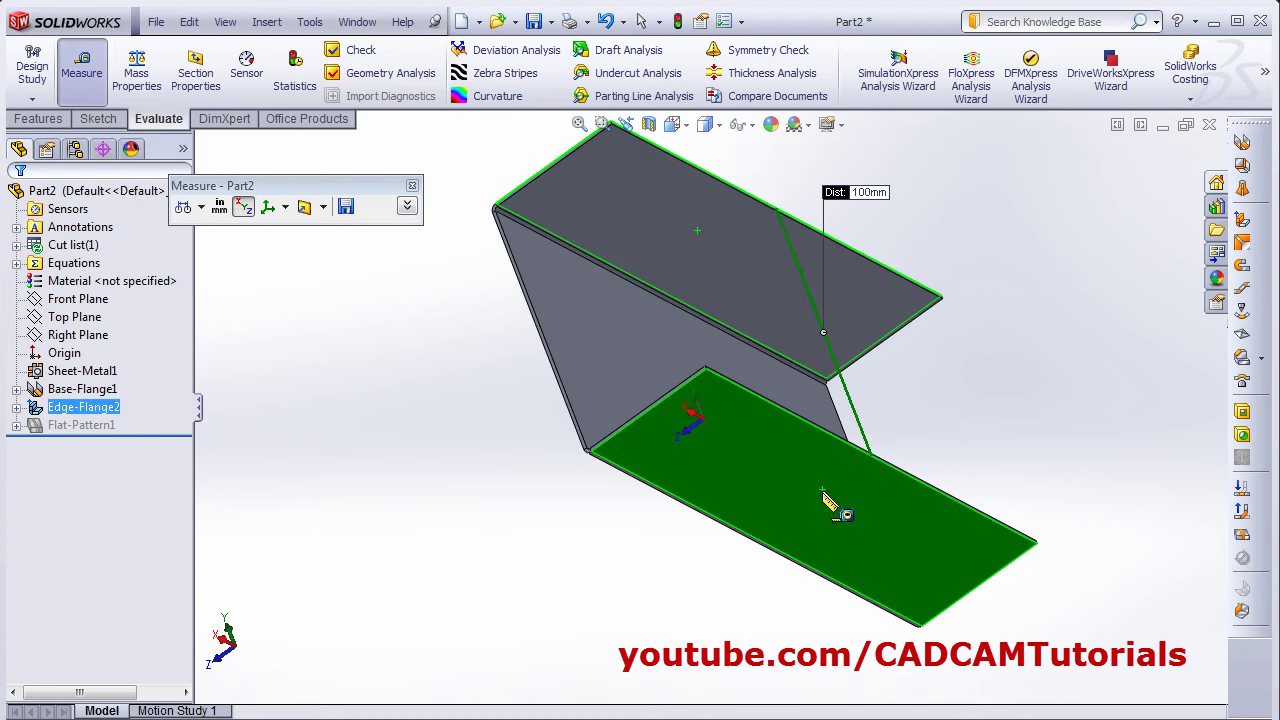
left_click(412, 186)
- Measure from the base flange's outer face to the free end of an edge flange to verify dimension C
middle_click_drag(669, 543, 683, 500)
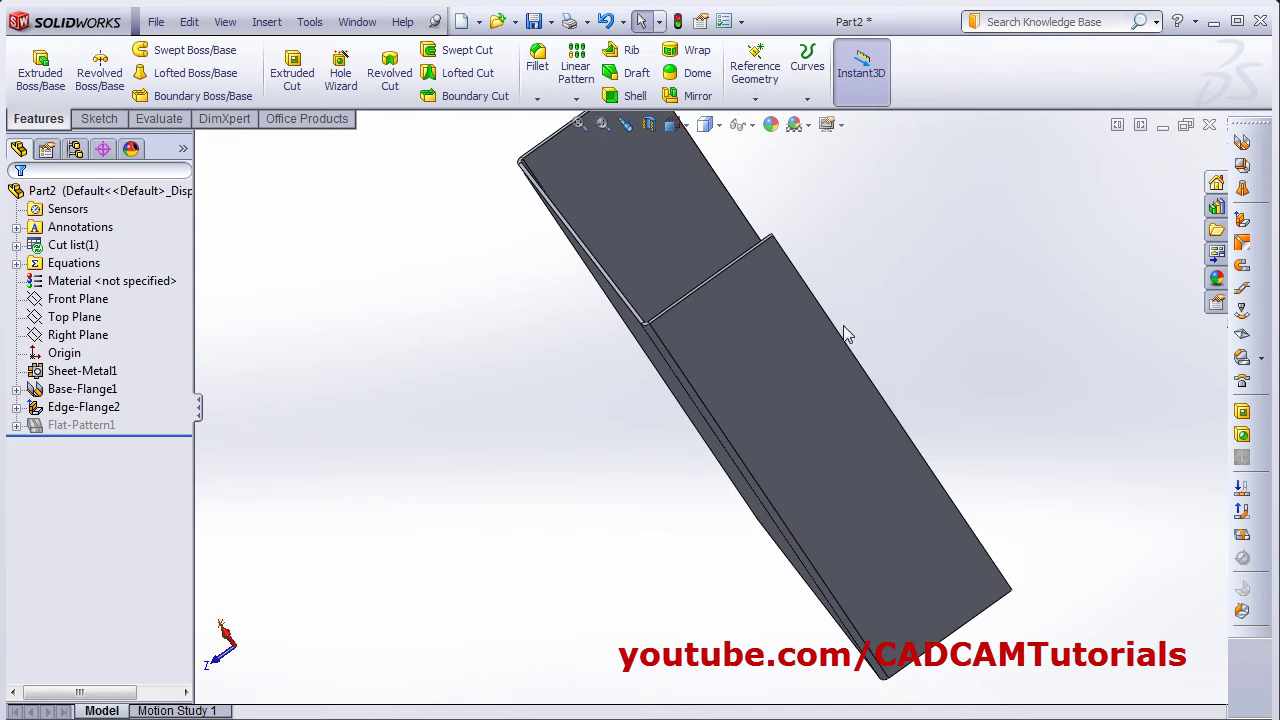
left_click(168, 122)
left_click(84, 72)
middle_click_drag(700, 420, 754, 451)
left_click(754, 451)
middle_click_drag(908, 371, 768, 337)
scroll(663, 320, "down", 6)
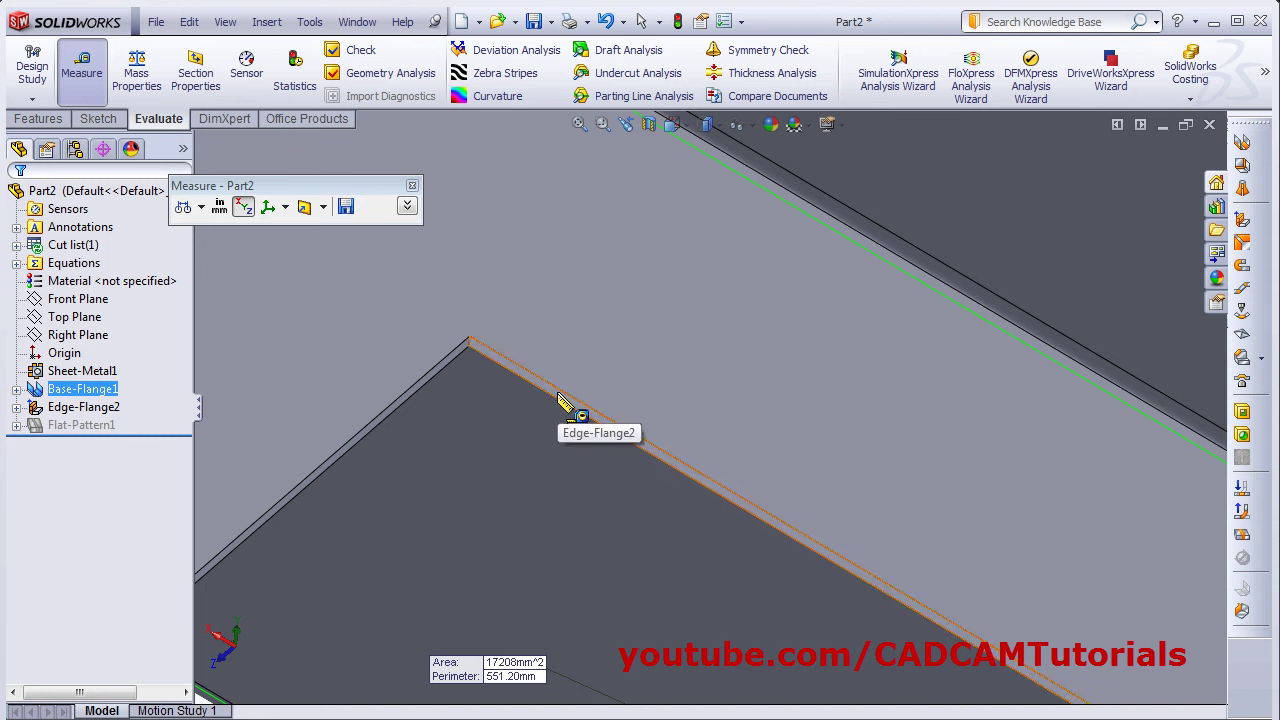
left_click(562, 396)
middle_click_drag(563, 398, 640, 520)
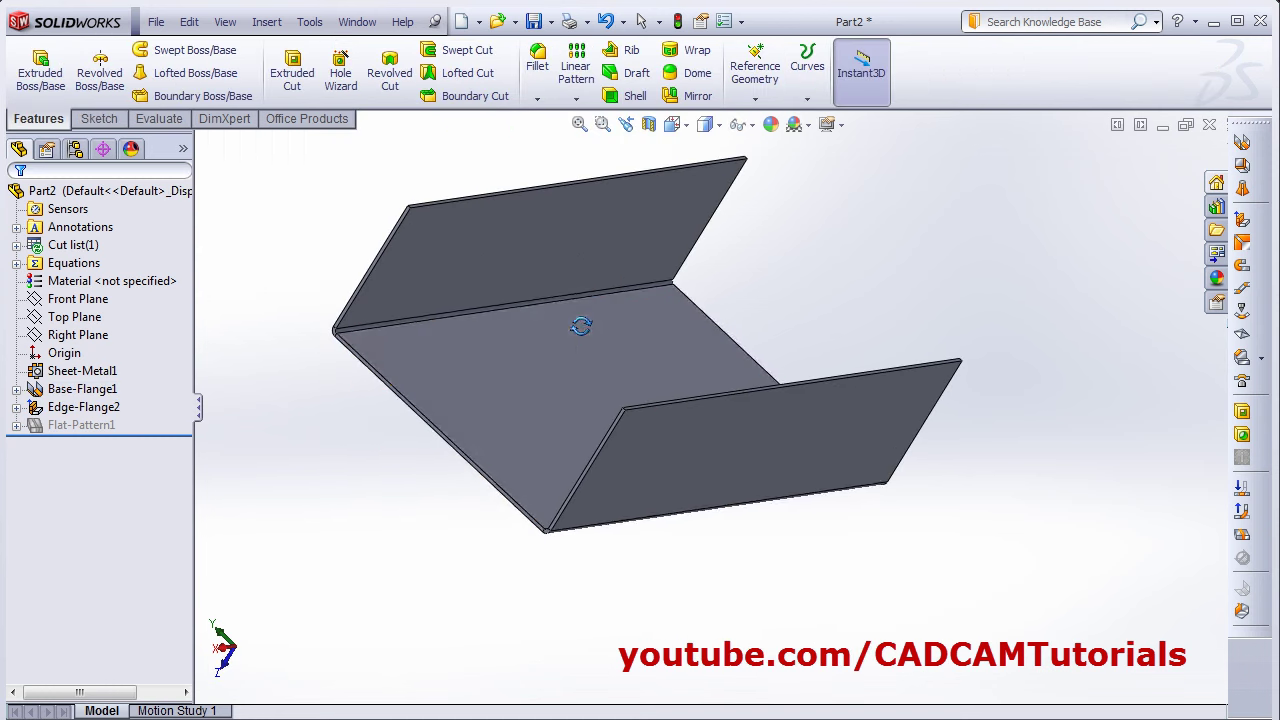
- Start a miter flange at the upper flange's short side edge and sketch a vertical profile line about 23 mm long down from its outer corner
key("alt+Tab")
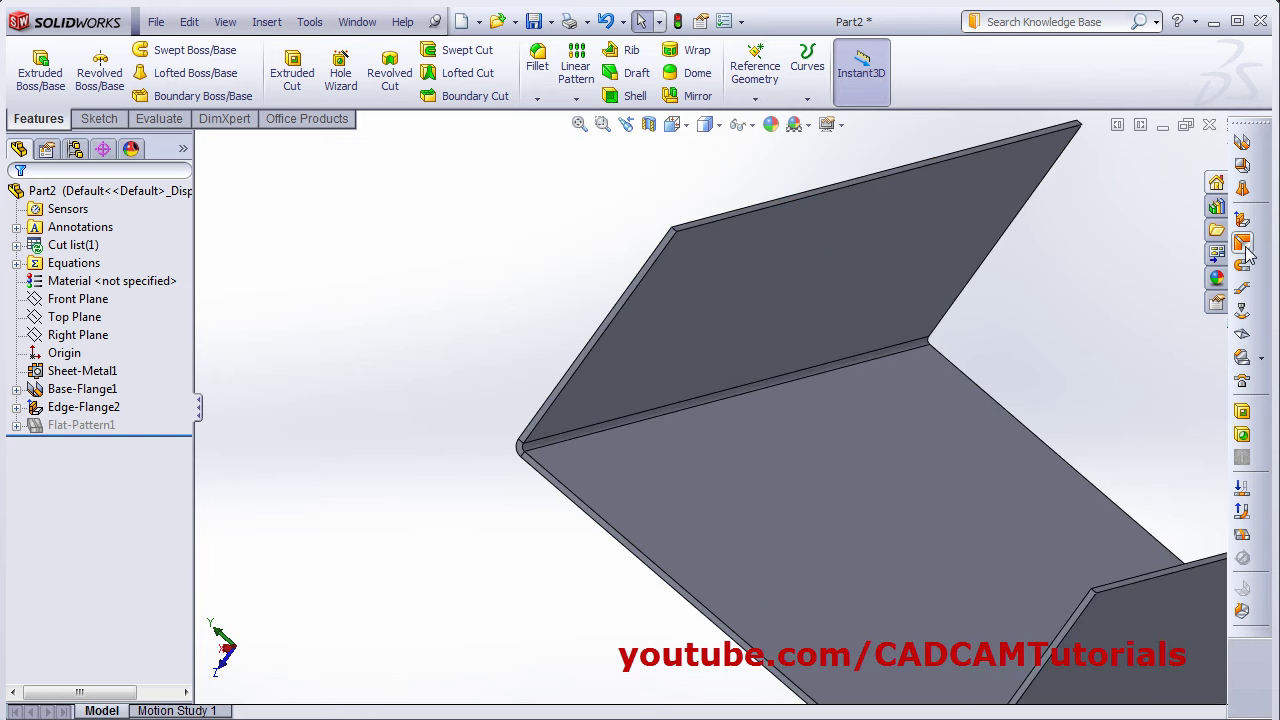
left_click(292, 72)
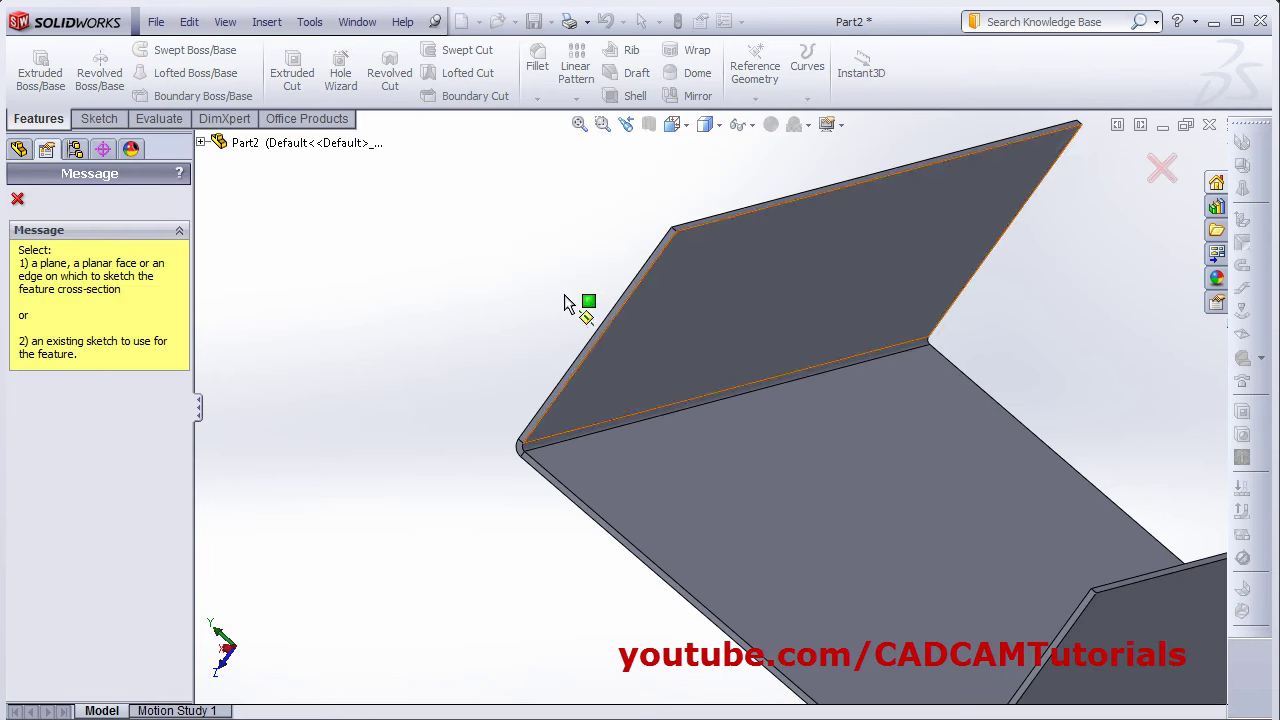
left_click(650, 265)
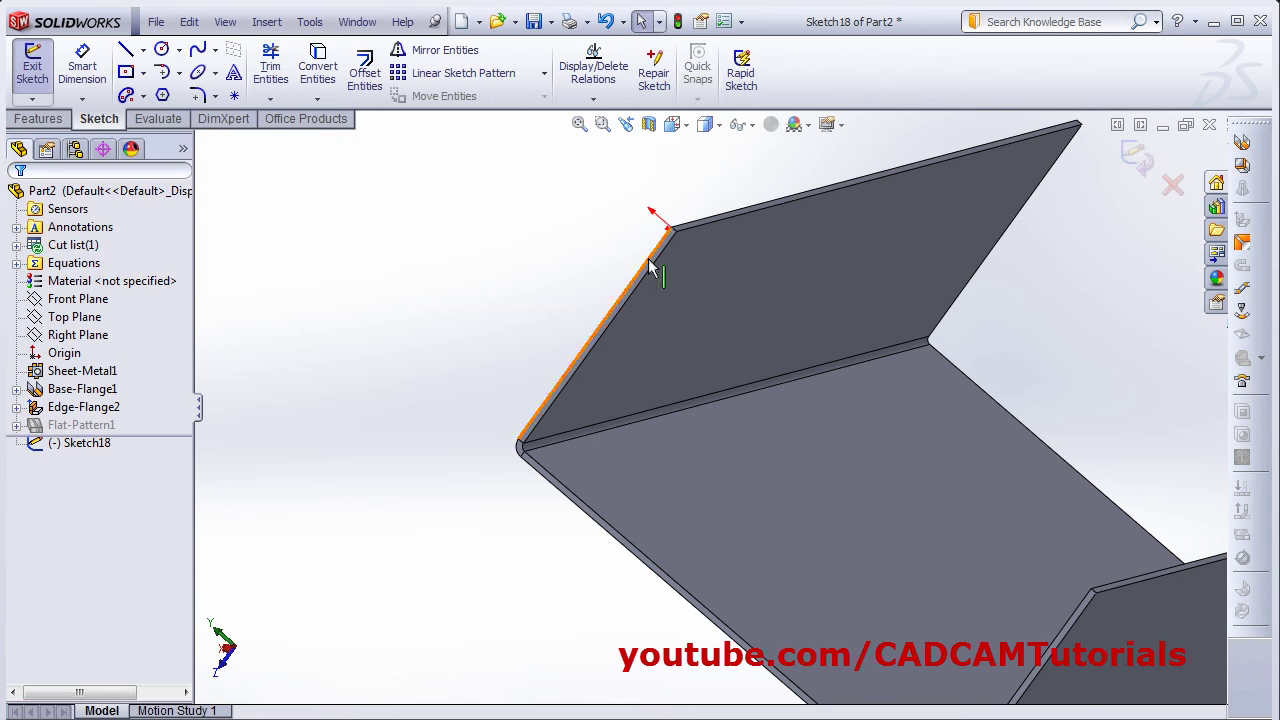
left_click(685, 130)
left_click(773, 201)
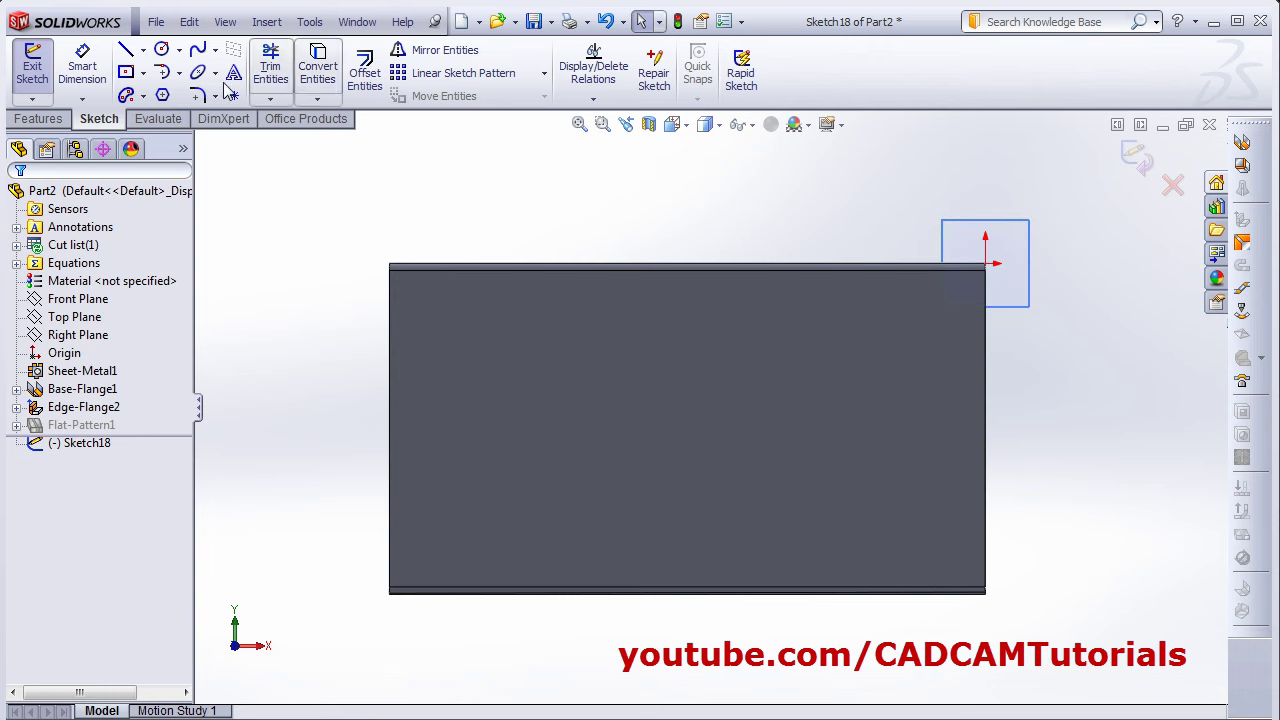
left_click(125, 50)
scroll(955, 258, "down", 2)
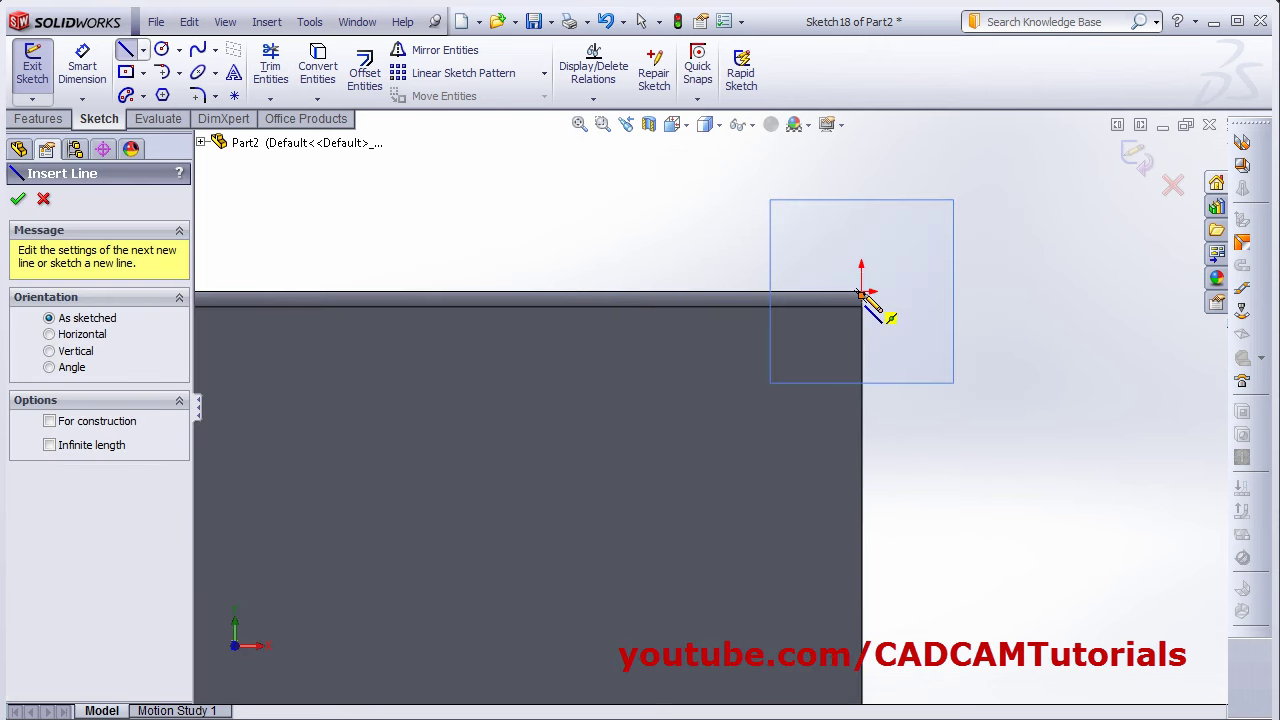
left_click(861, 293)
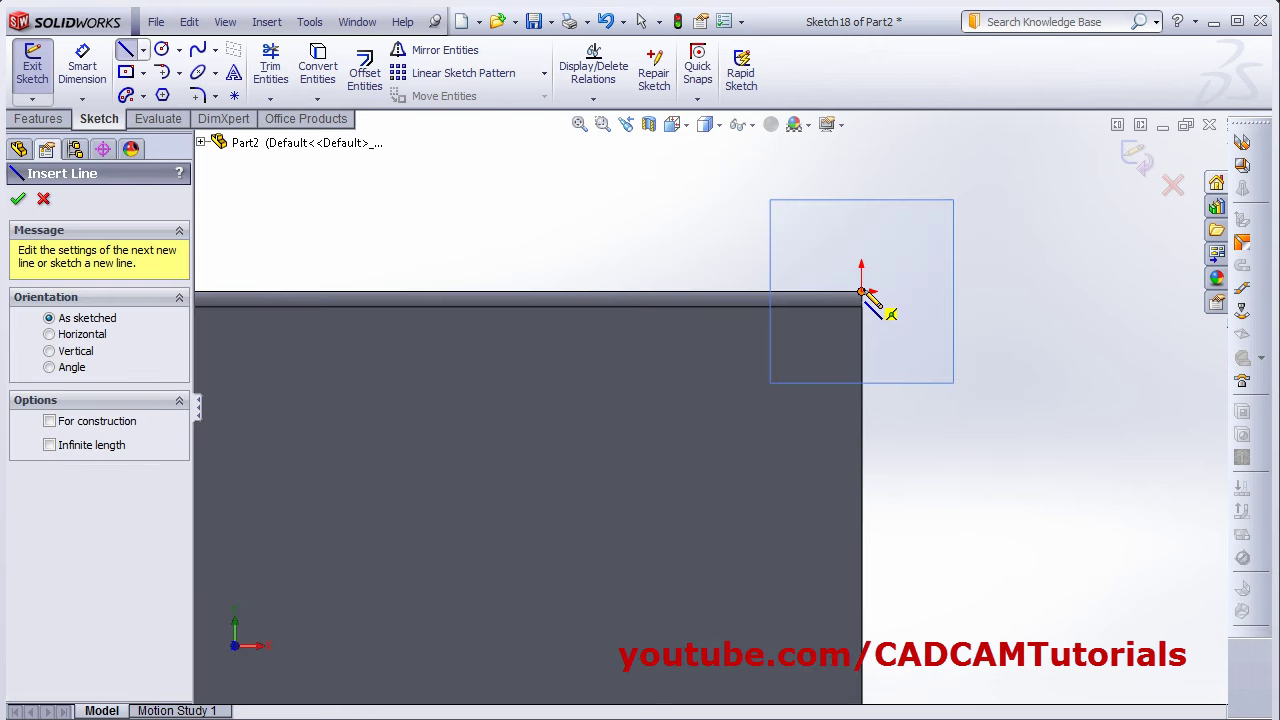
left_click(861, 450)
- Dimension the miter profile line to 15 mm, checking dimension D in the drawing
left_click(82, 65)
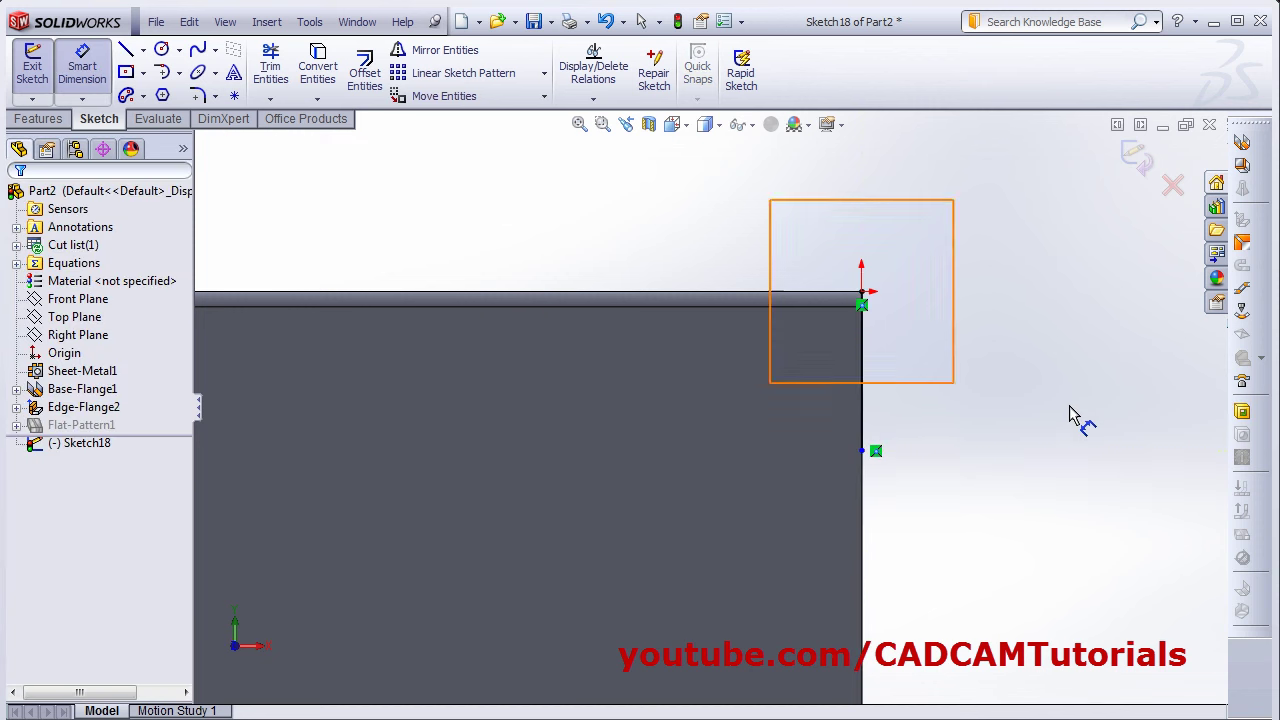
left_click(868, 413)
left_click(975, 405)
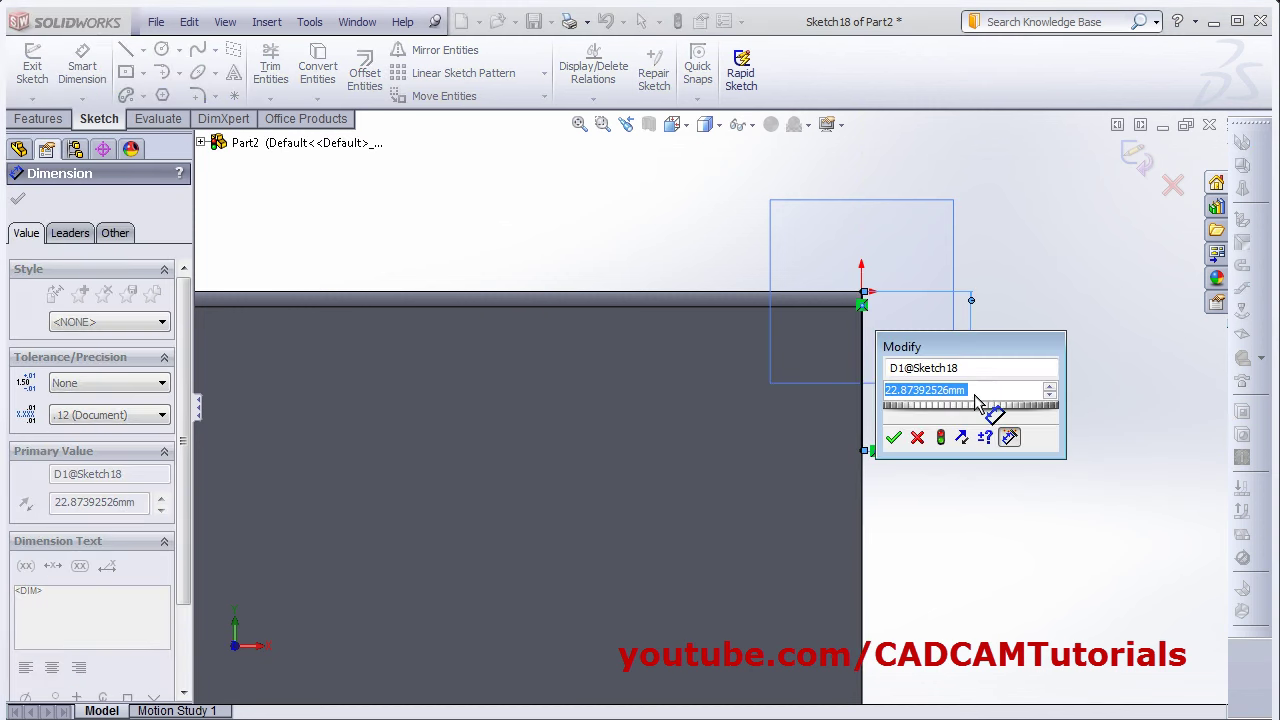
key("alt+Tab")
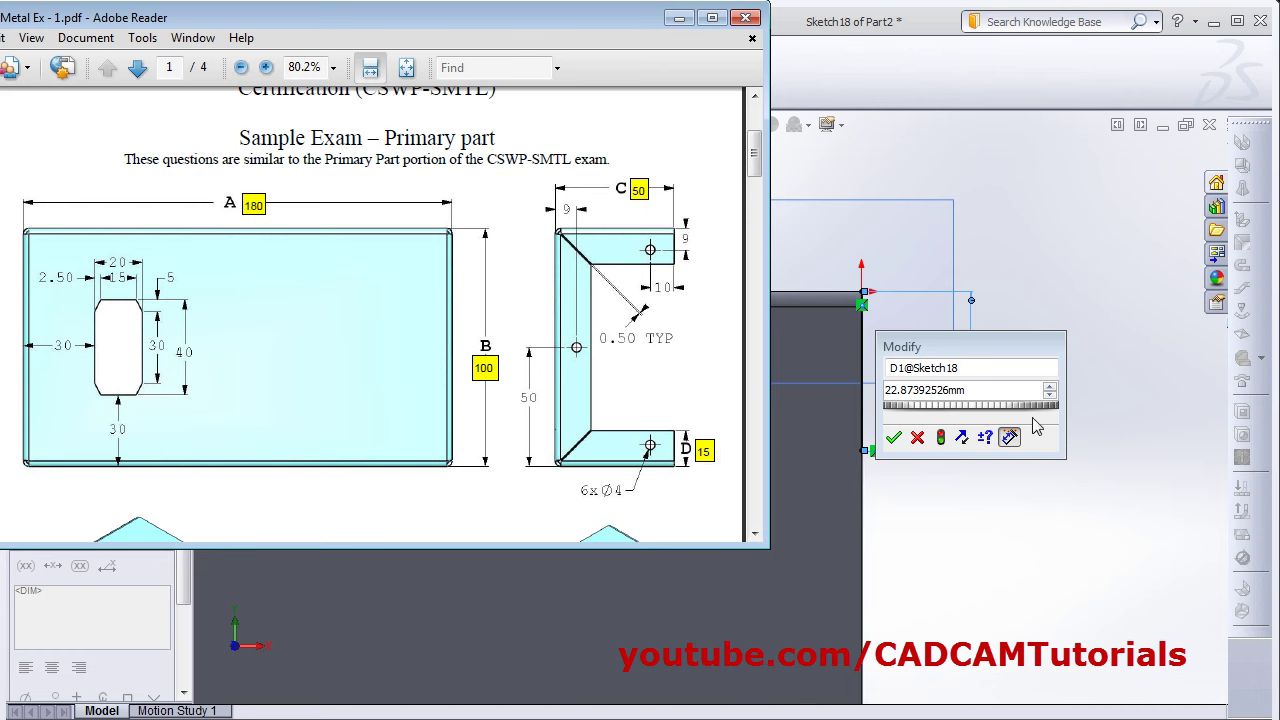
key("alt+Tab")
type("15")
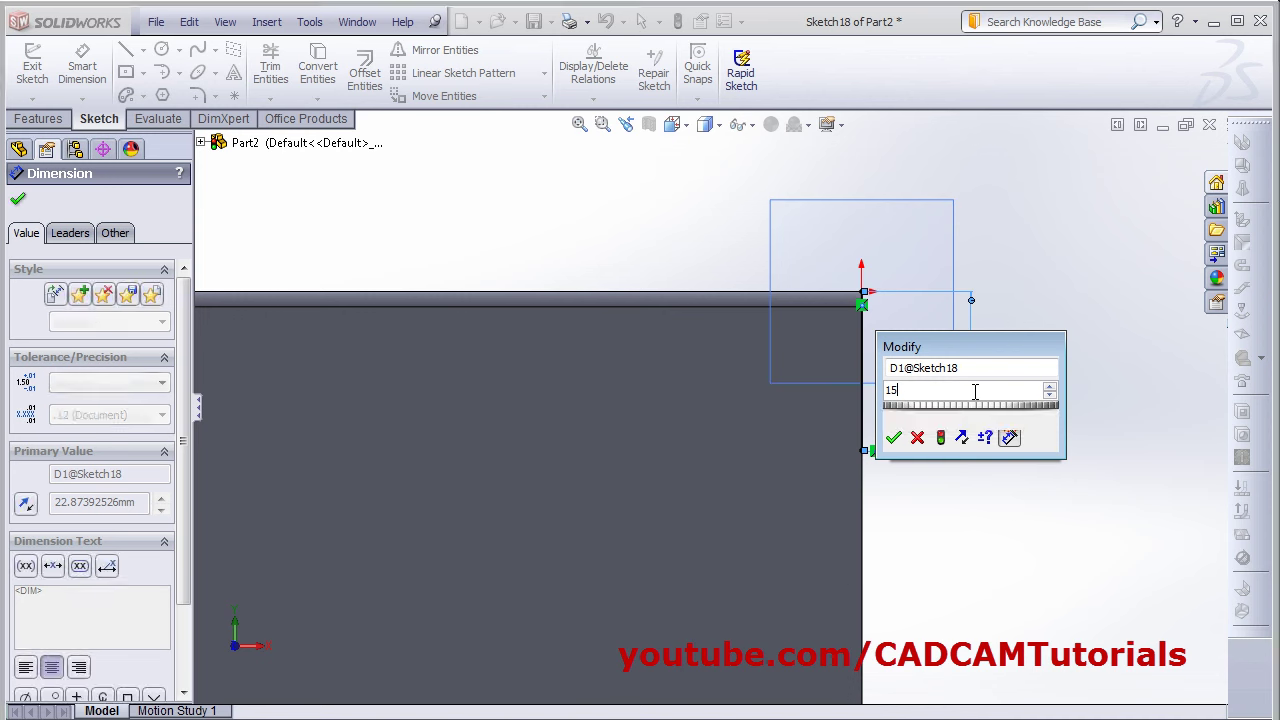
key("Return")
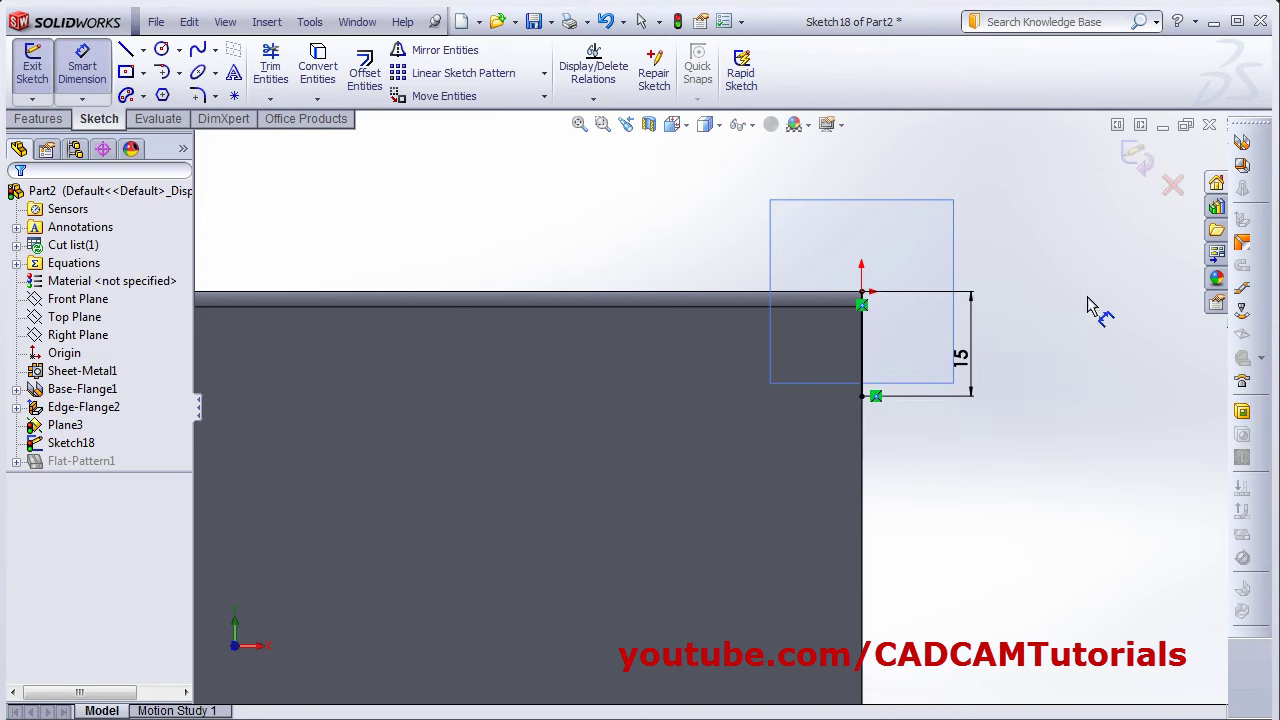
- Finish the profile sketch and keep the miter flange at the material-inside position with a 0.50 mm gap, checking the PDF drawing
left_click(1135, 168)
key("alt+Tab")
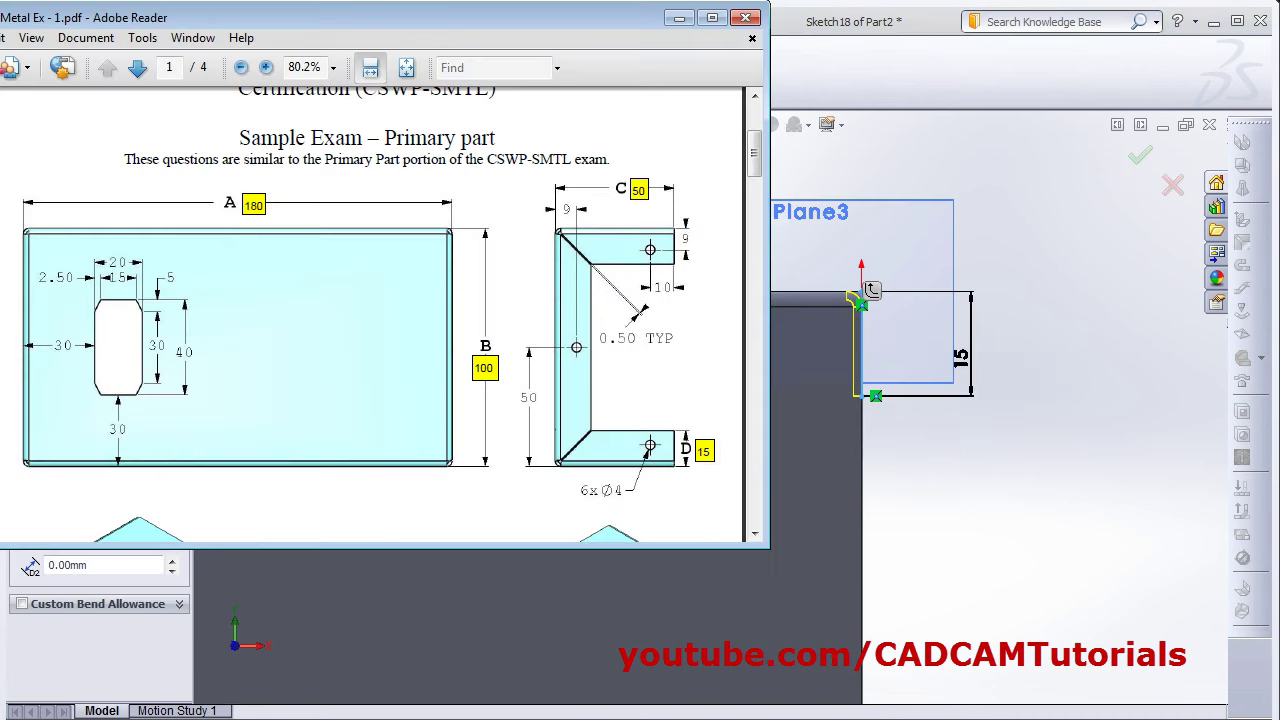
key("alt+Tab")
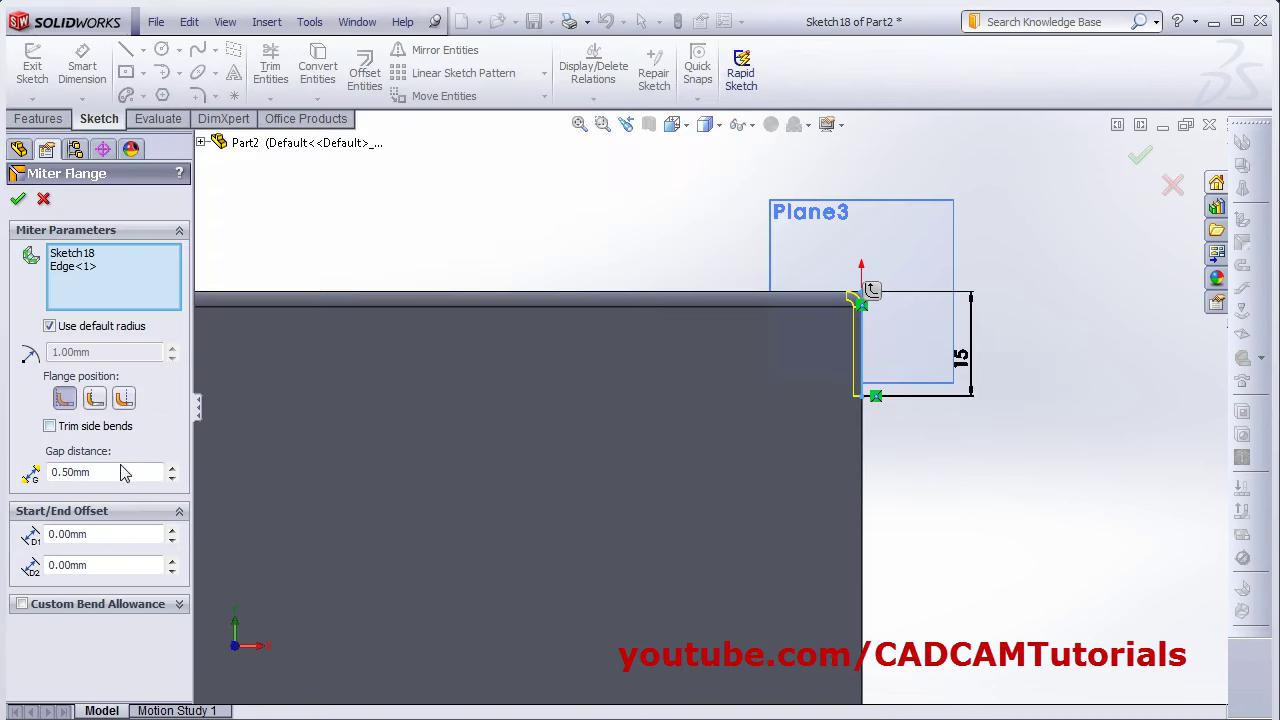
left_click_drag(126, 472, 22, 472)
left_click(99, 474)
left_click(66, 403)
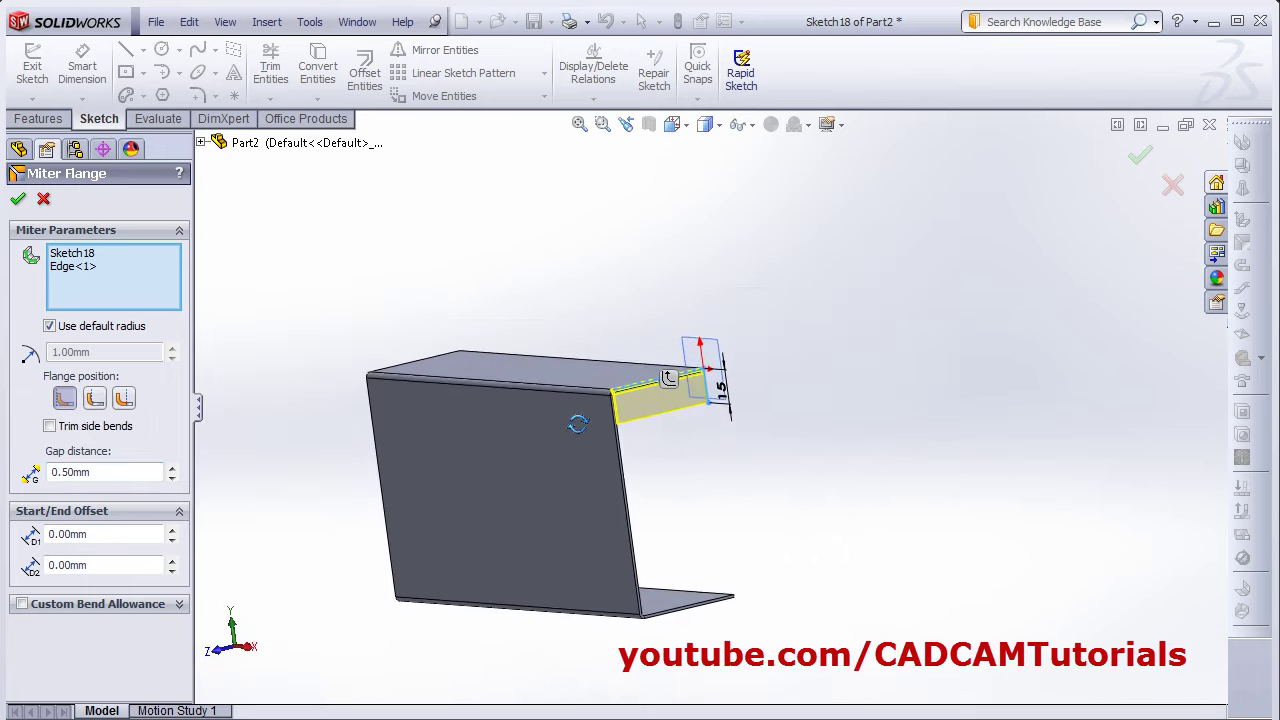
- Propagate the miter flange along the connected edges of the upper flange, base and lower flange, and create it
scroll(700, 400, "down", 5)
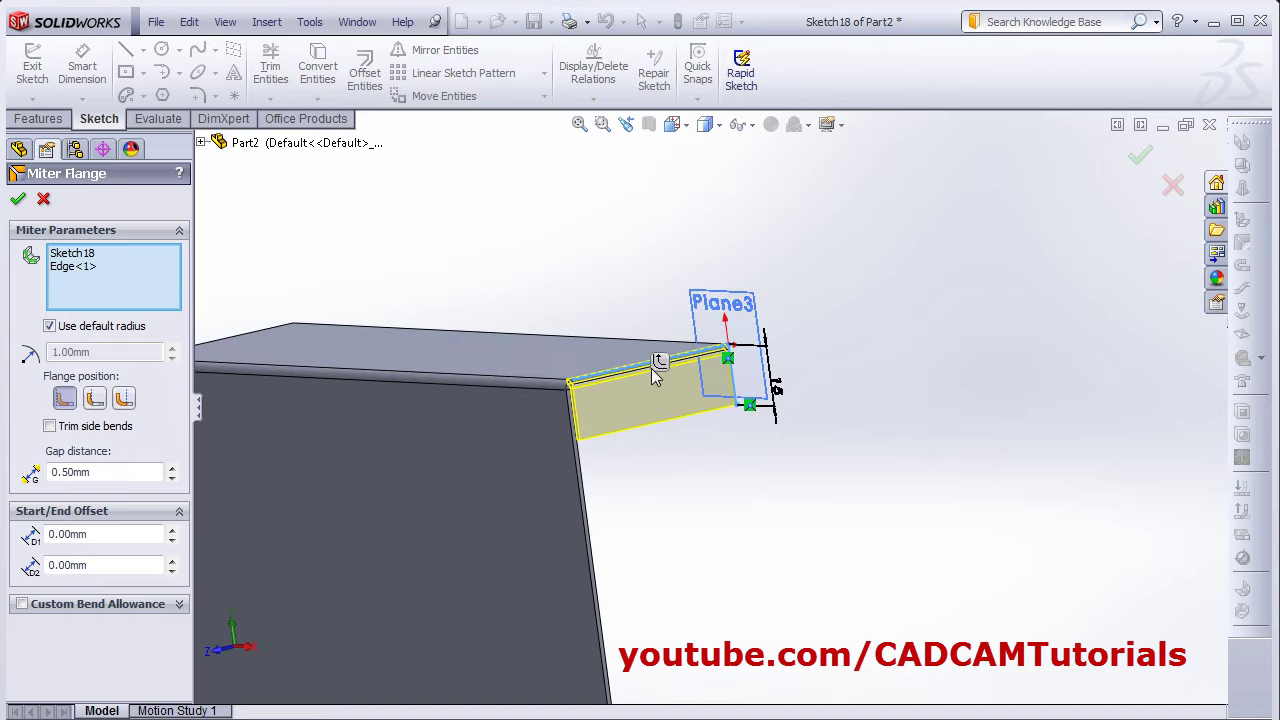
left_click(659, 361)
scroll(728, 490, "up", 2)
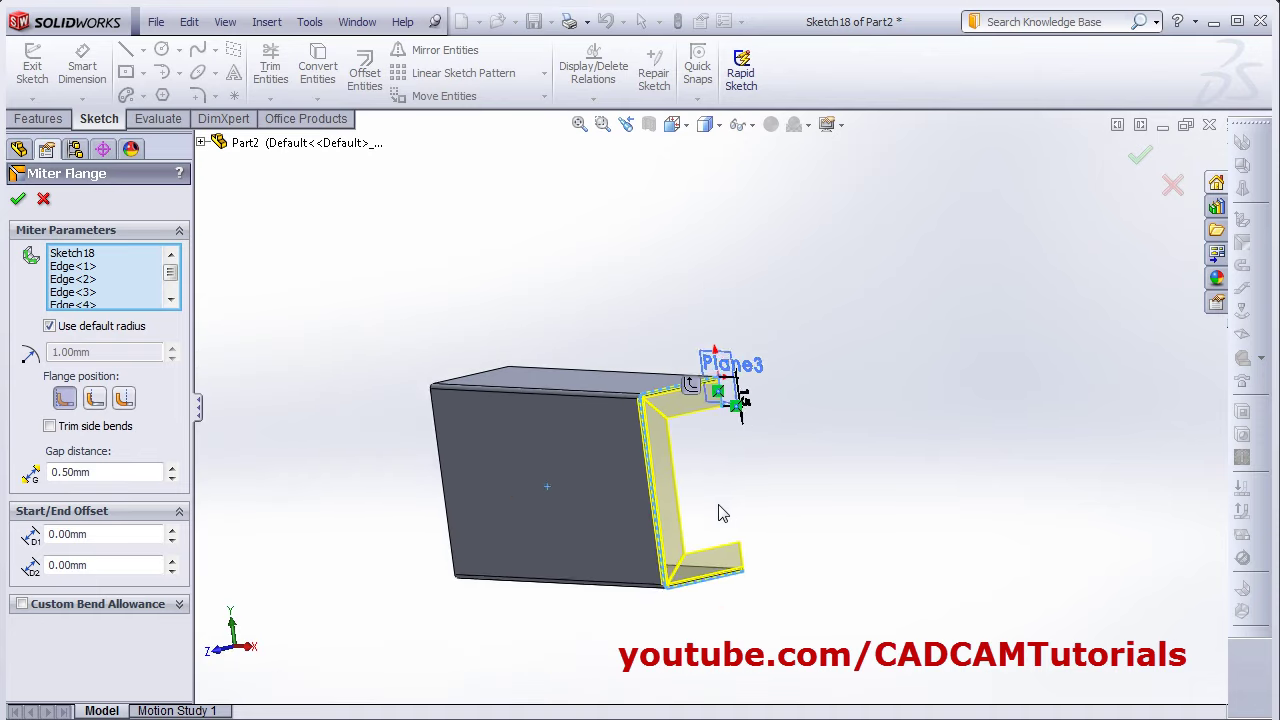
middle_click_drag(723, 513, 625, 505)
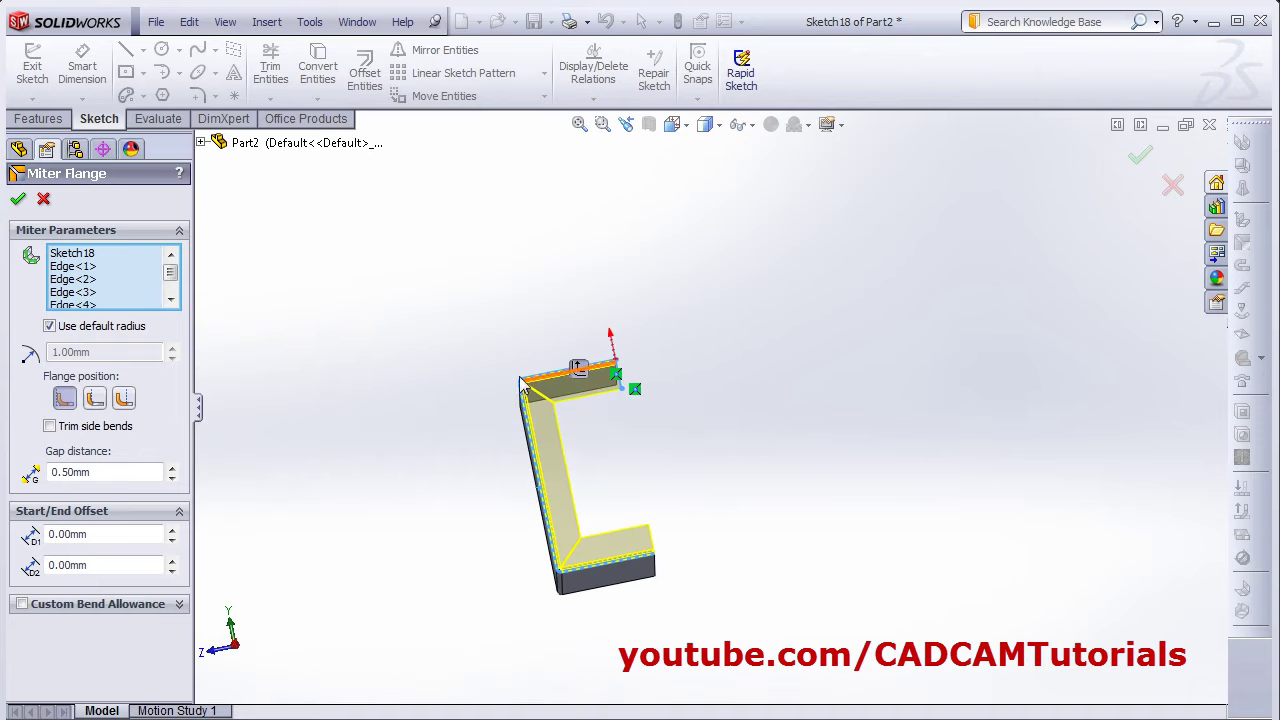
left_click(18, 198)
left_click(62, 425)
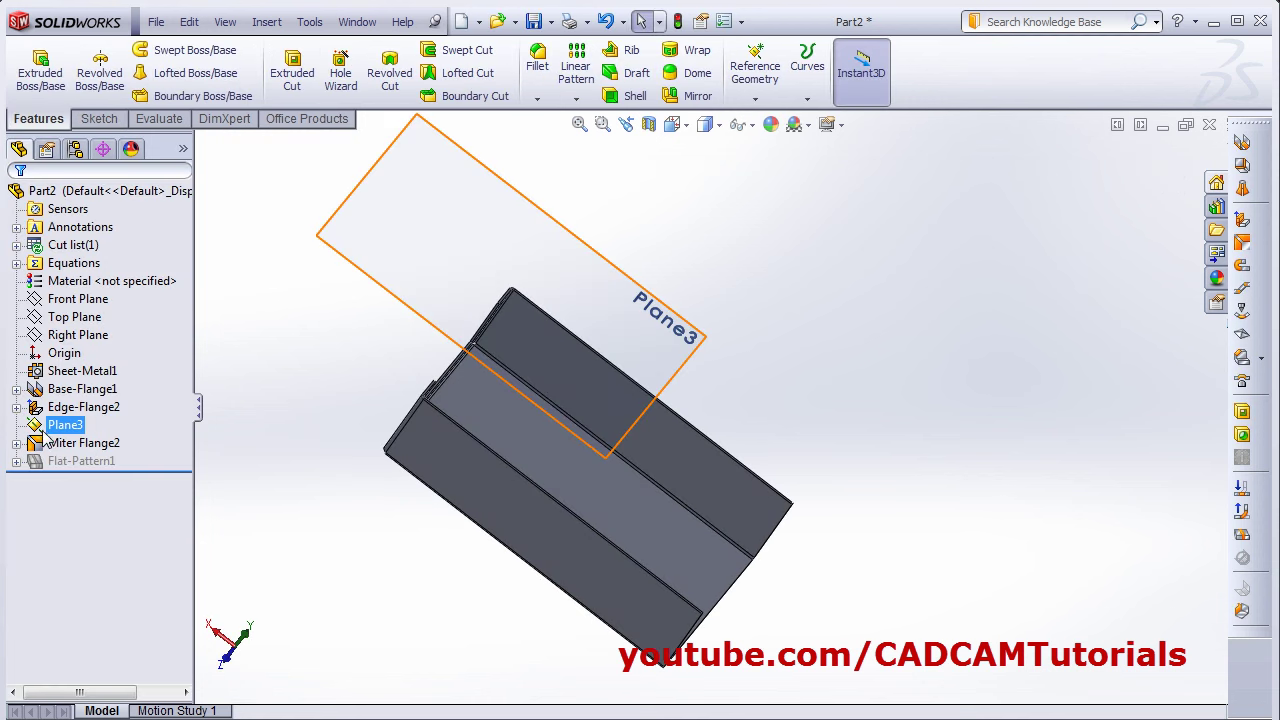
left_click(84, 394)
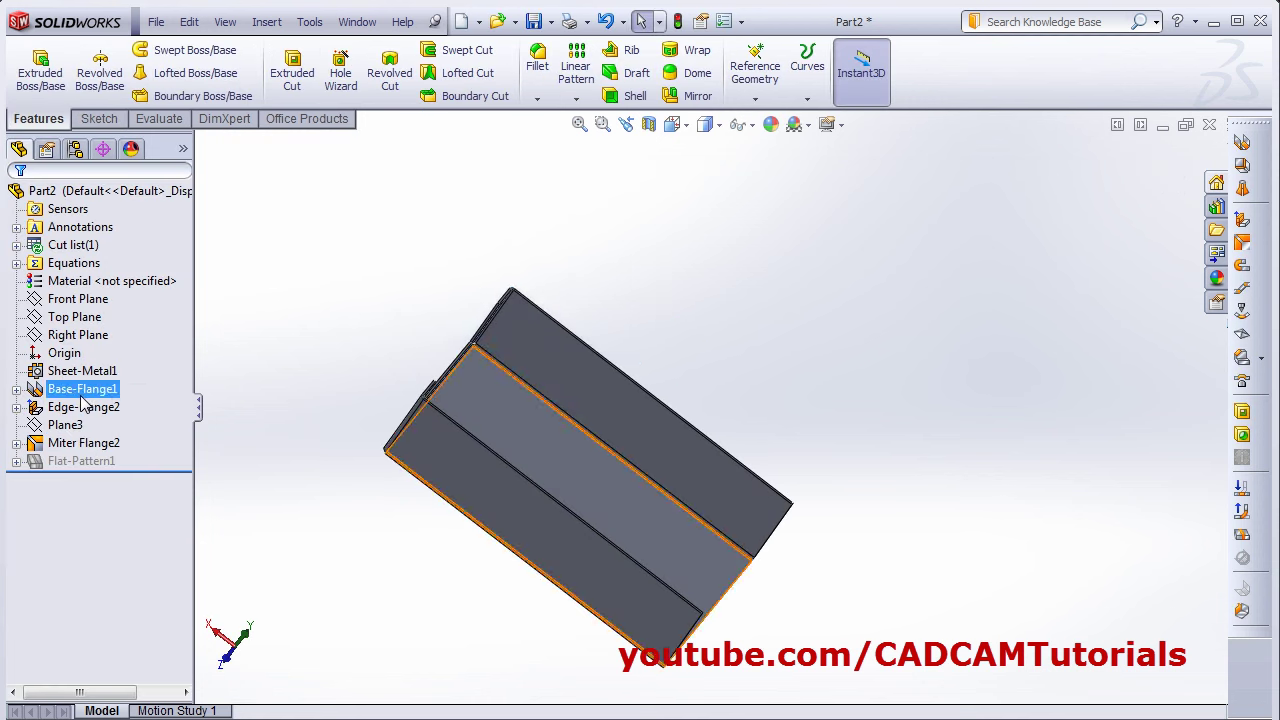
mouse_move(600, 500)
middle_mouse_down()
mouse_move(529, 652)
mouse_move(600, 560)
middle_mouse_up()
- Check the hole positions in the PDF drawing and place a simple hole on the upper miter flange face near its free end
key("alt+Tab")
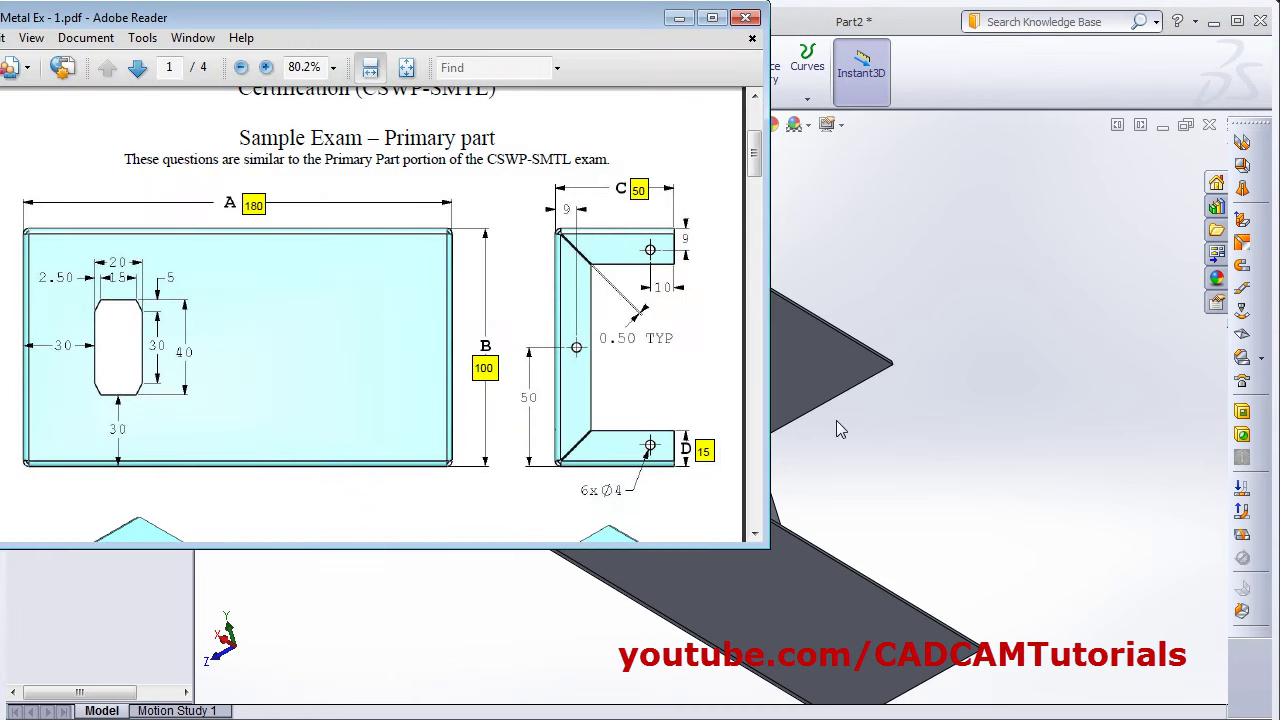
key("alt+Tab")
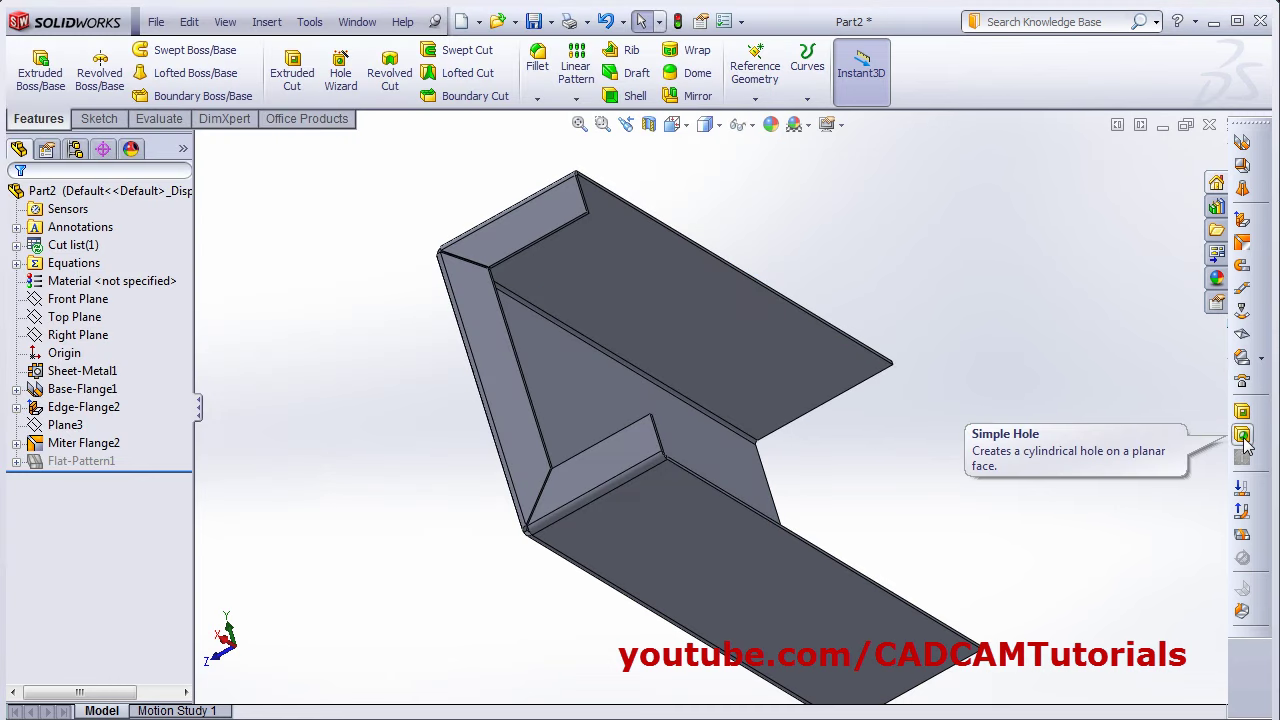
left_click(1242, 436)
middle_click_drag(863, 286, 915, 312)
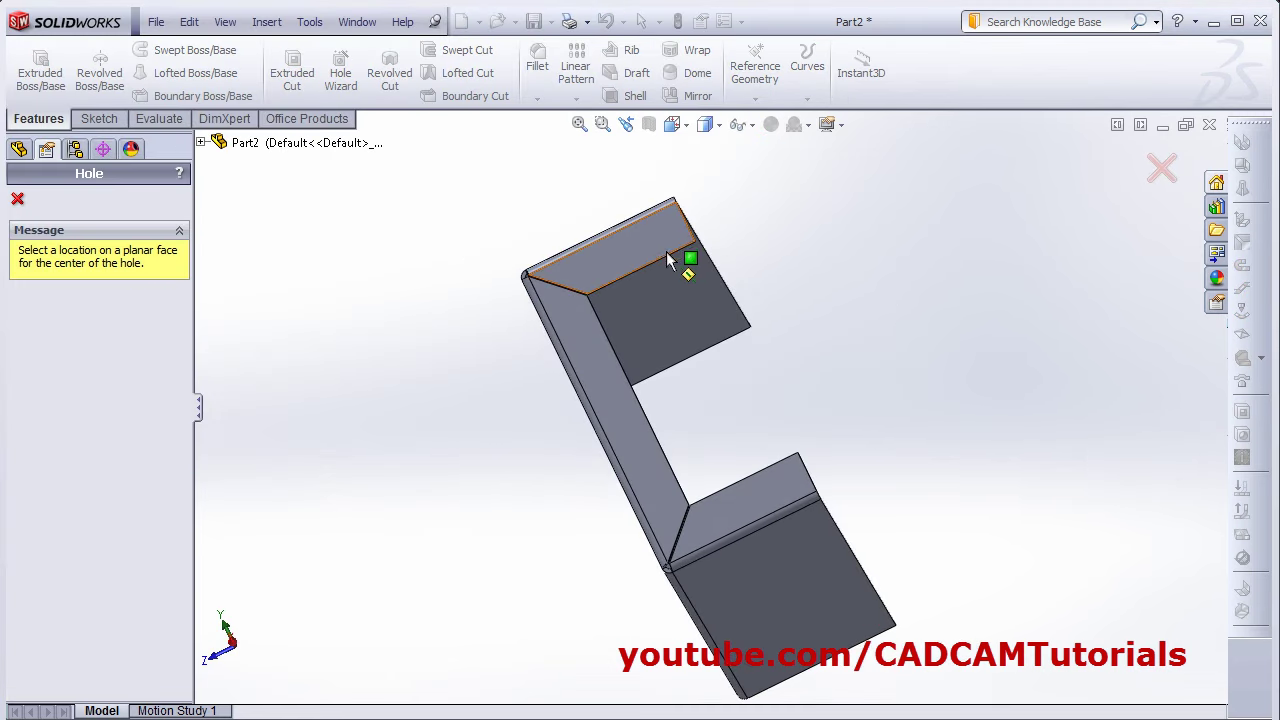
left_click(656, 237)
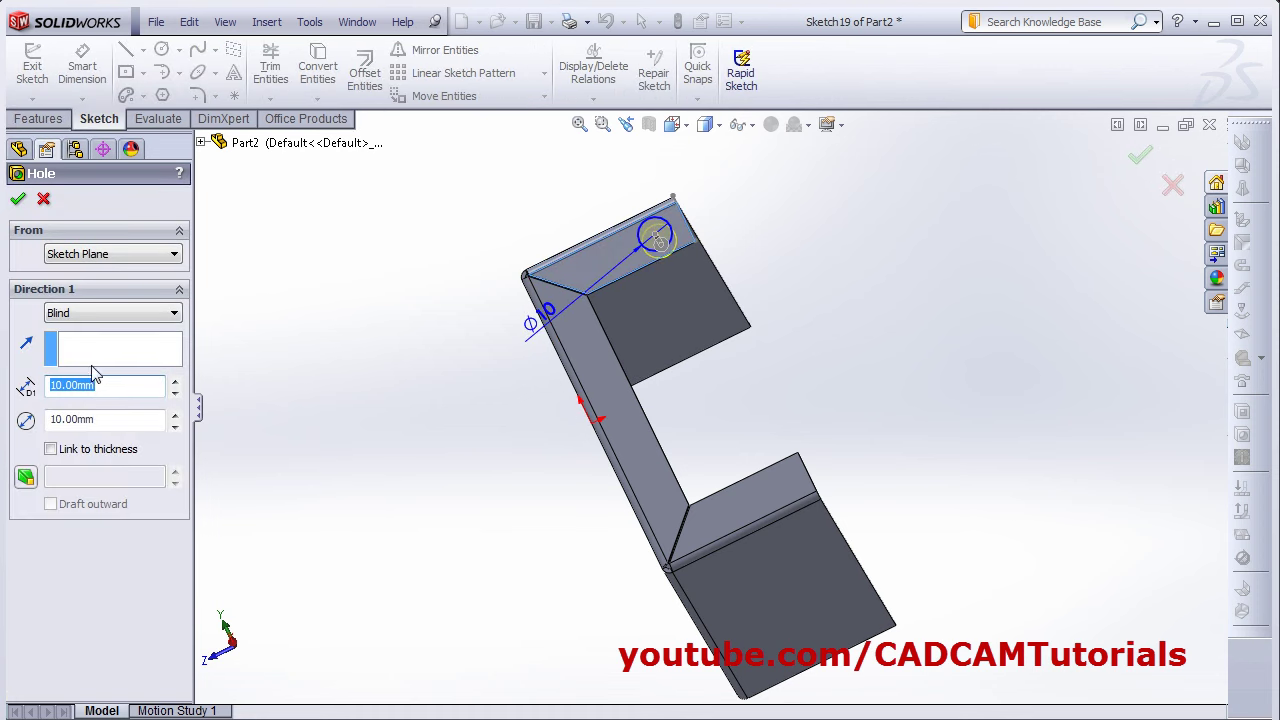
- Set the hole's diameter to 4 mm as in the drawing, link its depth to the sheet thickness and create it
key("alt+Tab")
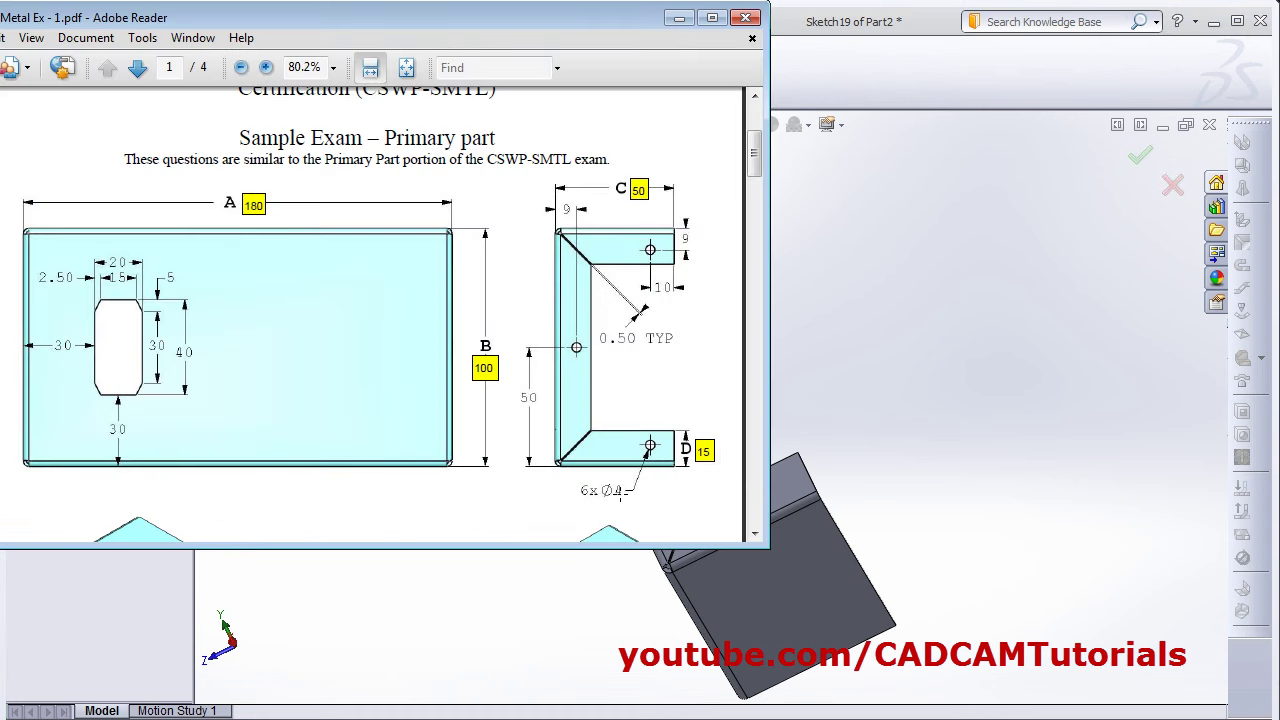
key("alt+Tab")
left_click(51, 449)
double_click(60, 385)
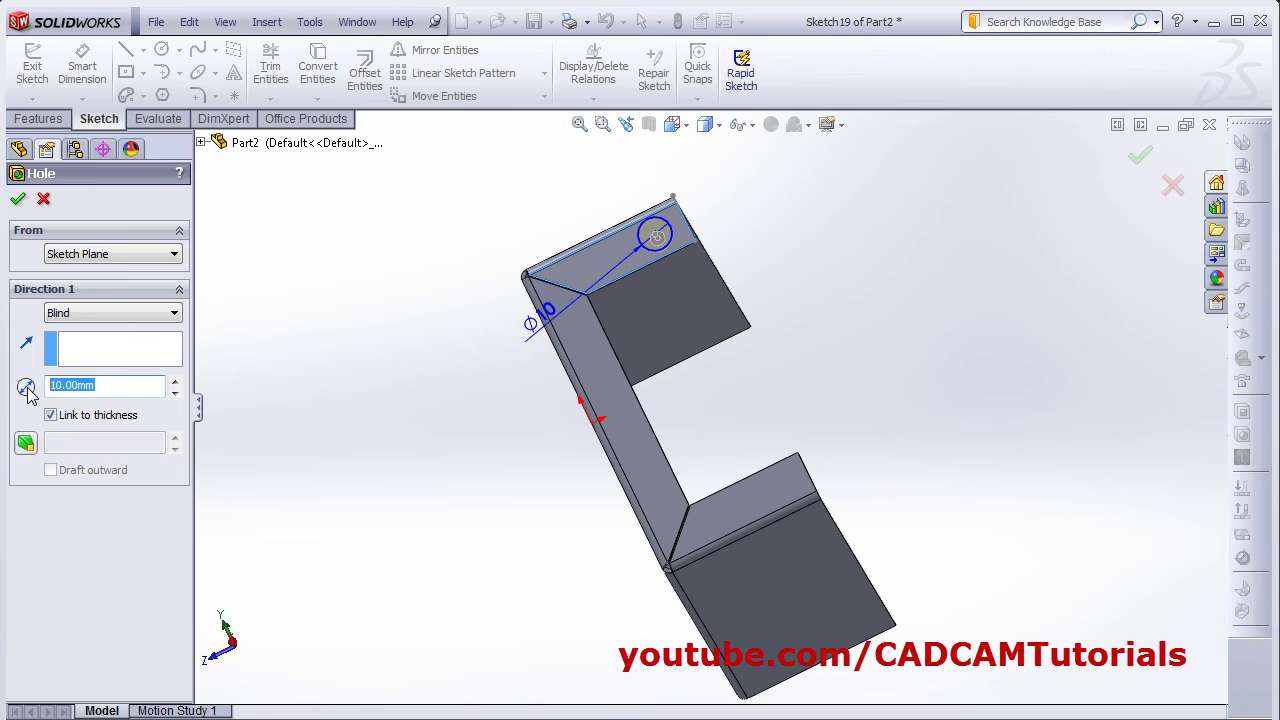
type("4")
key("Return")
key("shift+z")
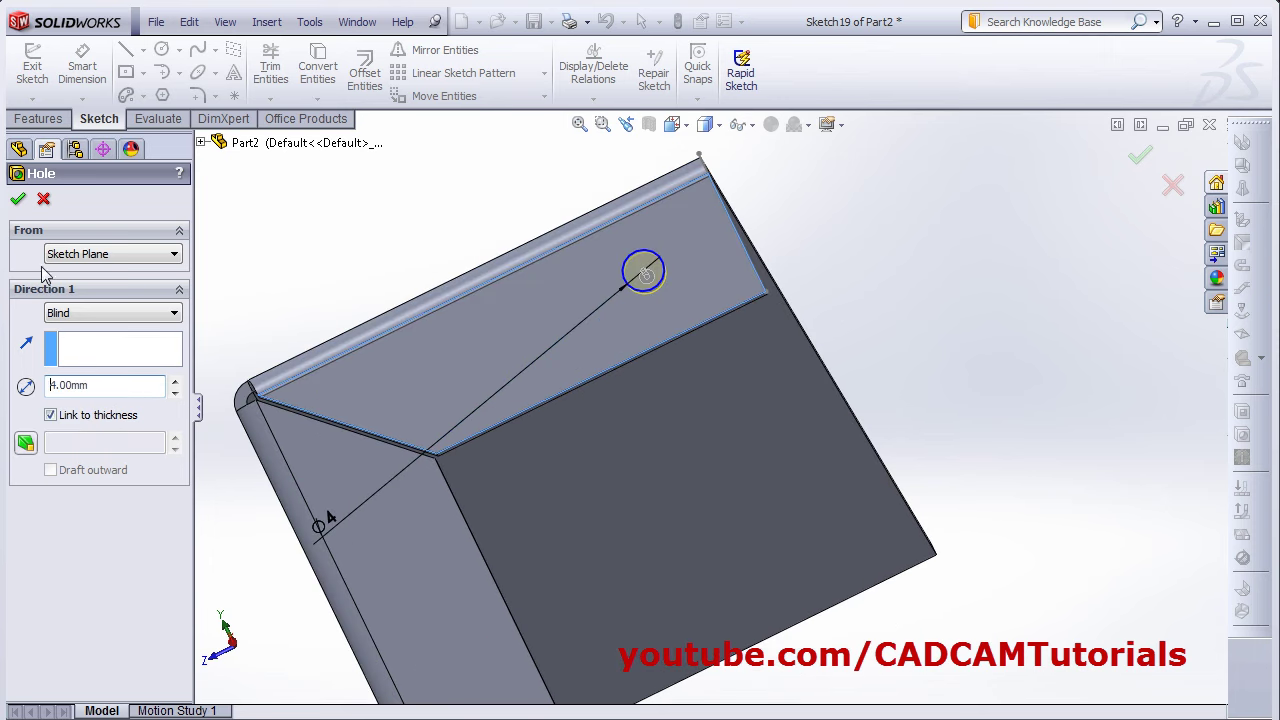
left_click(19, 201)
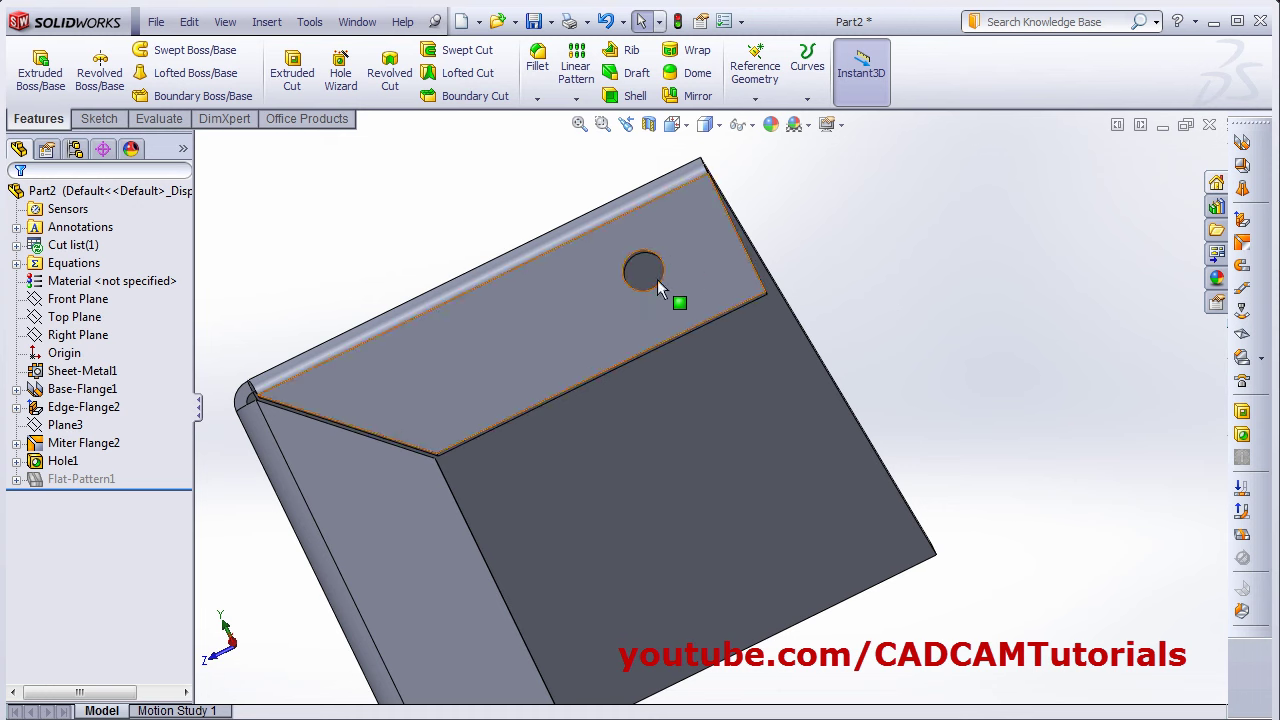
- Edit the hole's sketch and dimension its center 9 mm from the upper flange's outer edge, following the PDF drawing
left_click(62, 461)
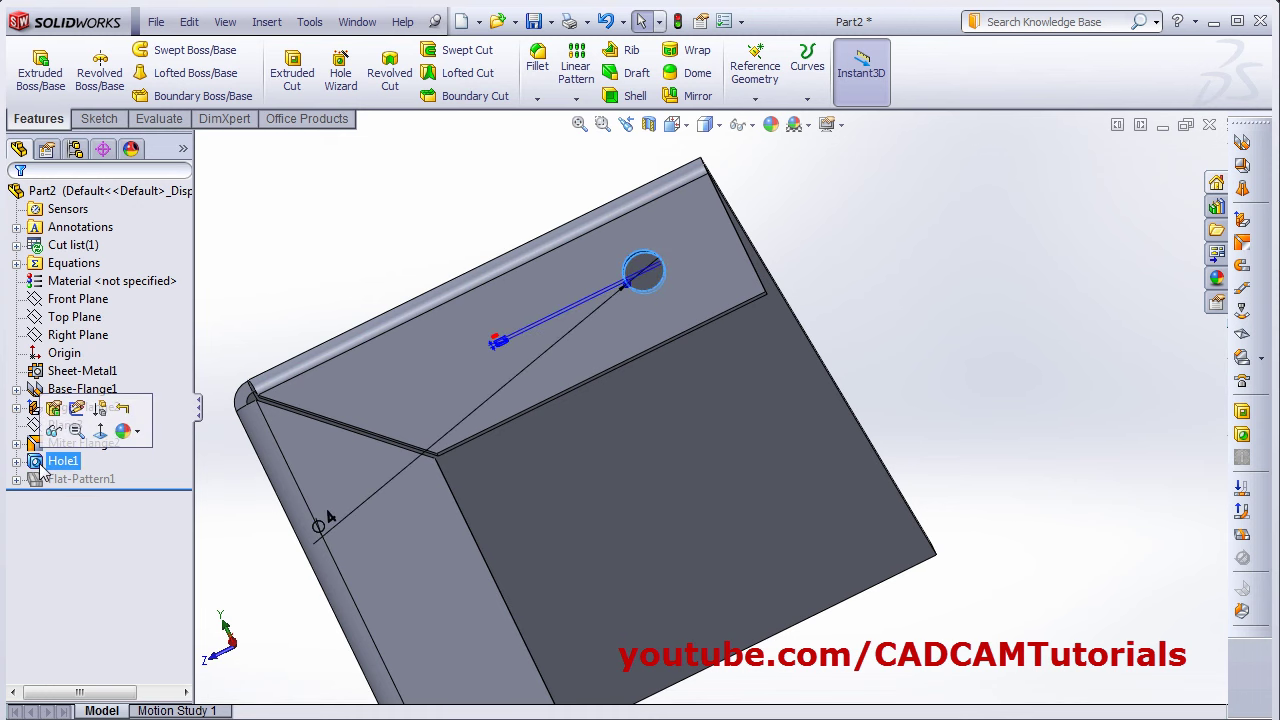
left_click(76, 420)
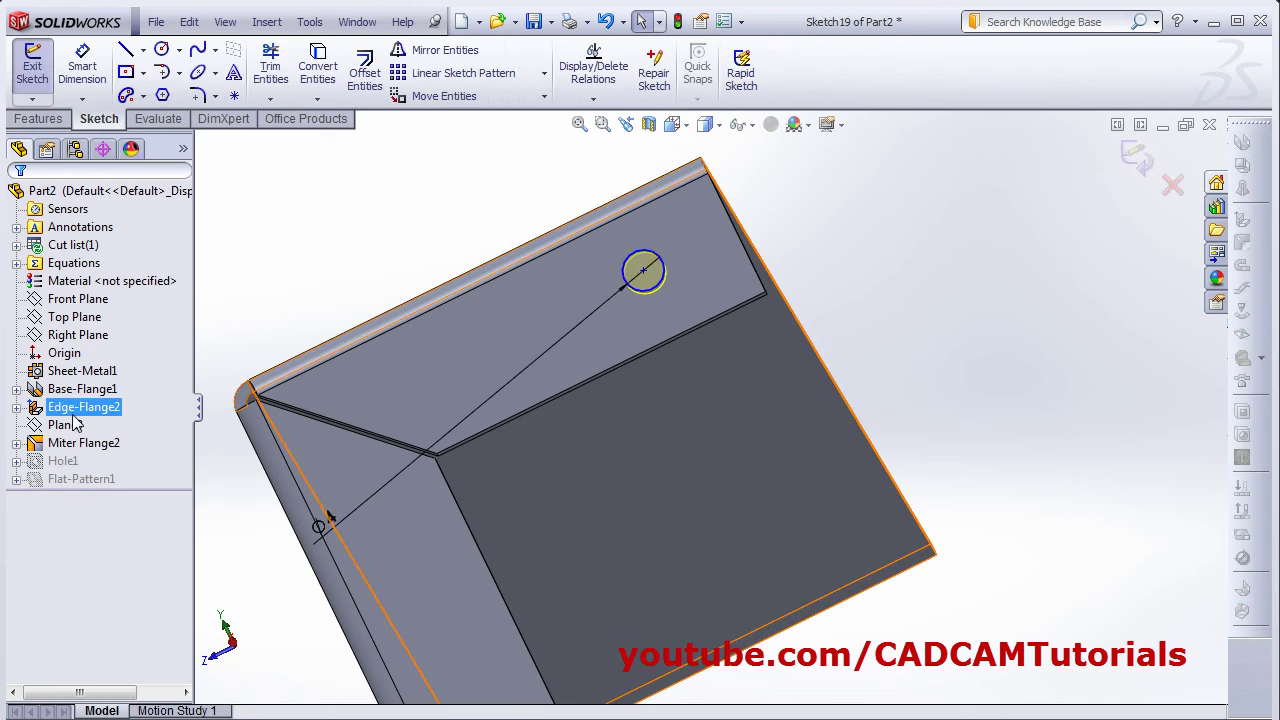
key("alt+Tab")
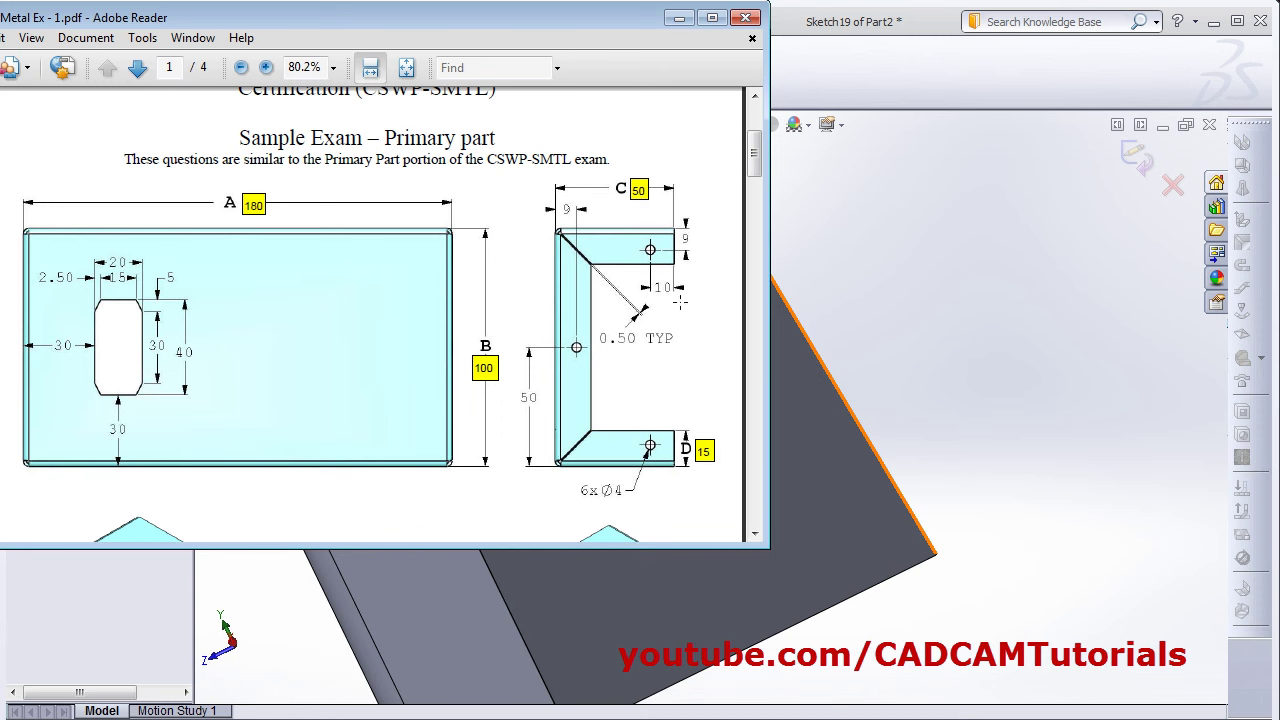
left_click(910, 269)
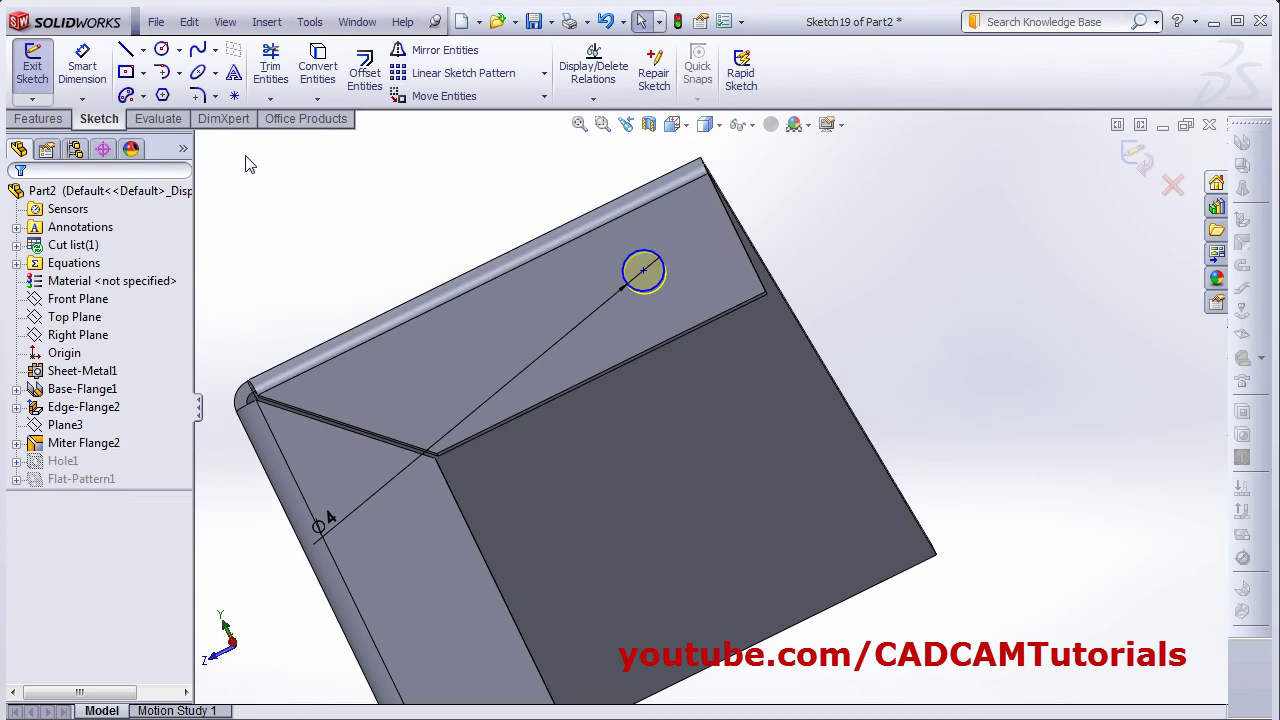
left_click(82, 80)
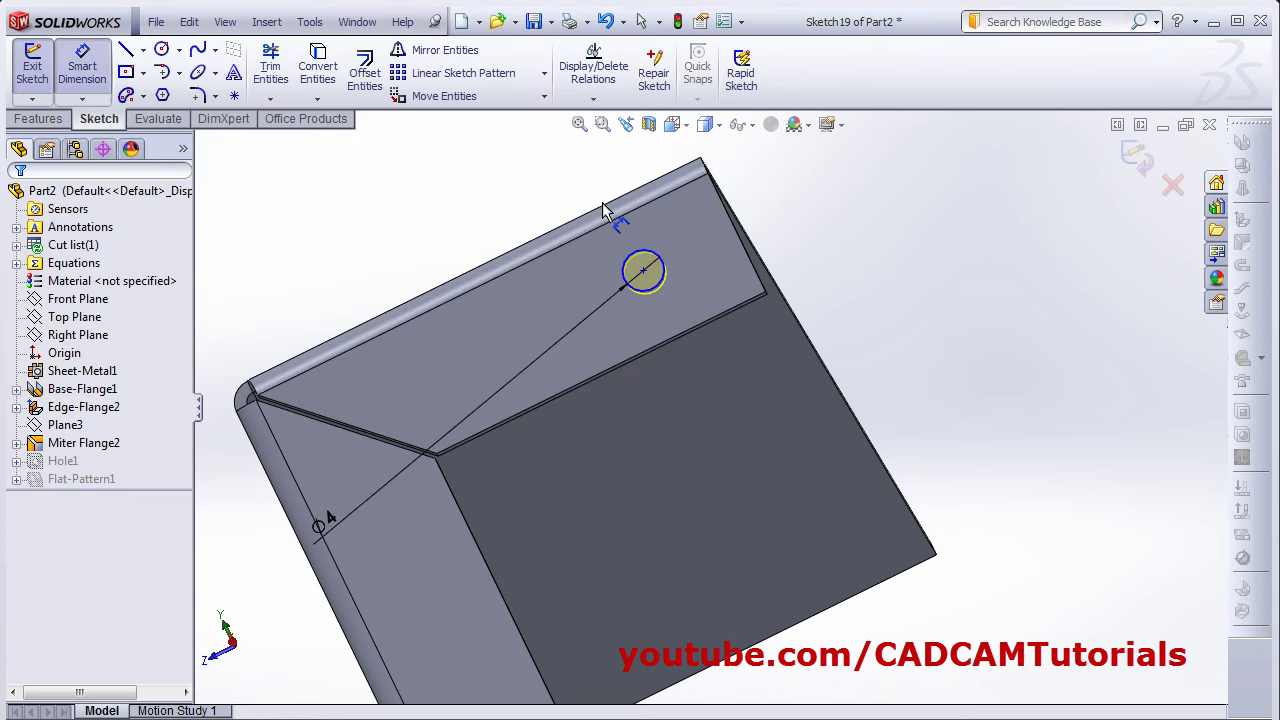
left_click(616, 206)
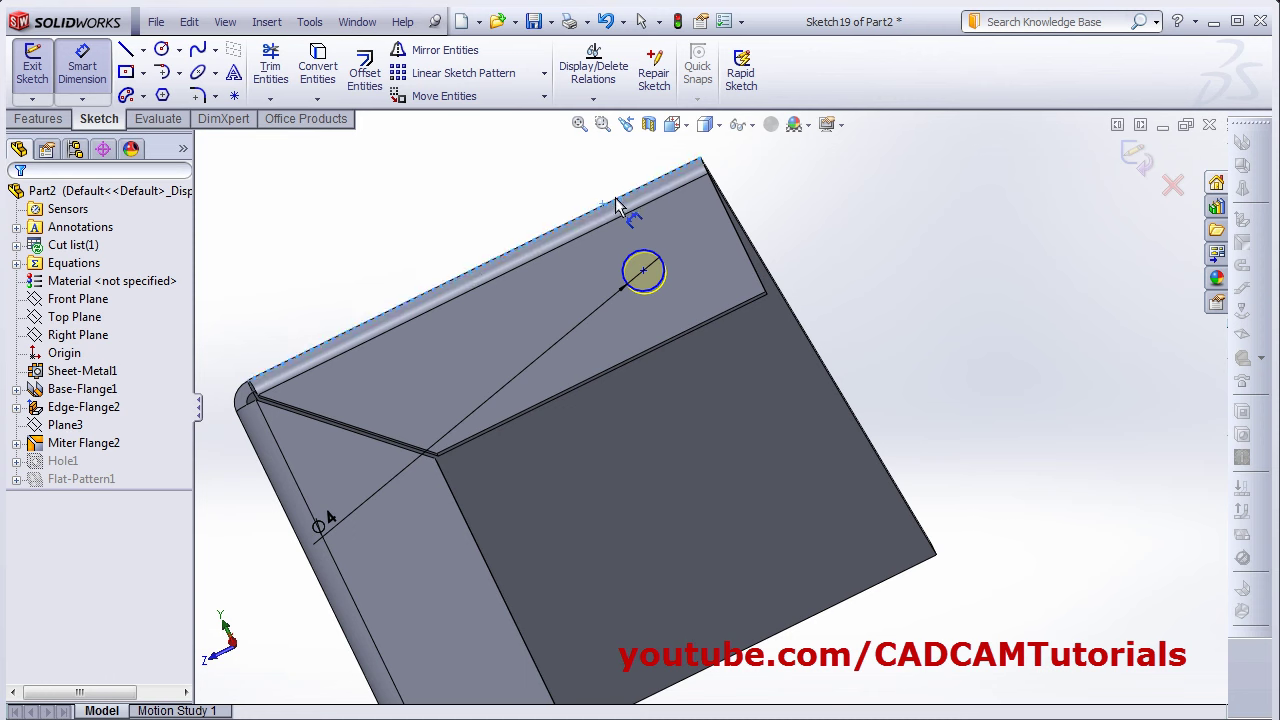
left_click(643, 270)
left_click(790, 200)
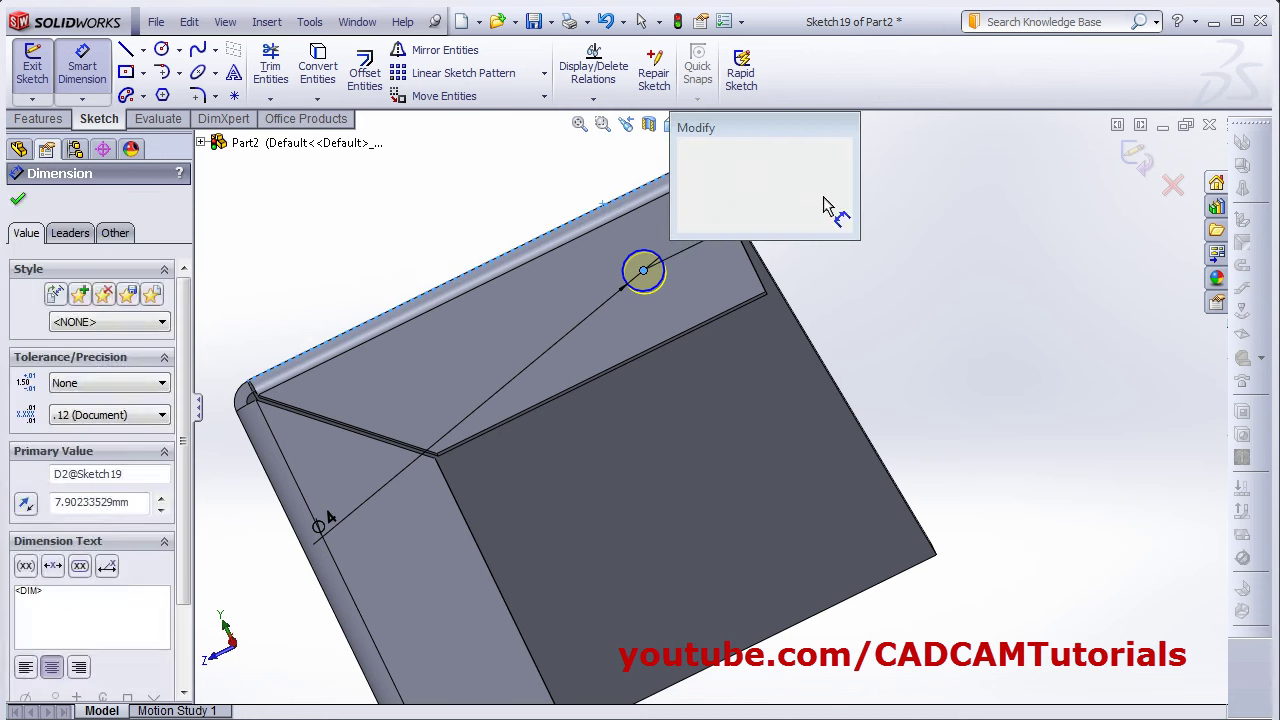
type("9")
key("Return")
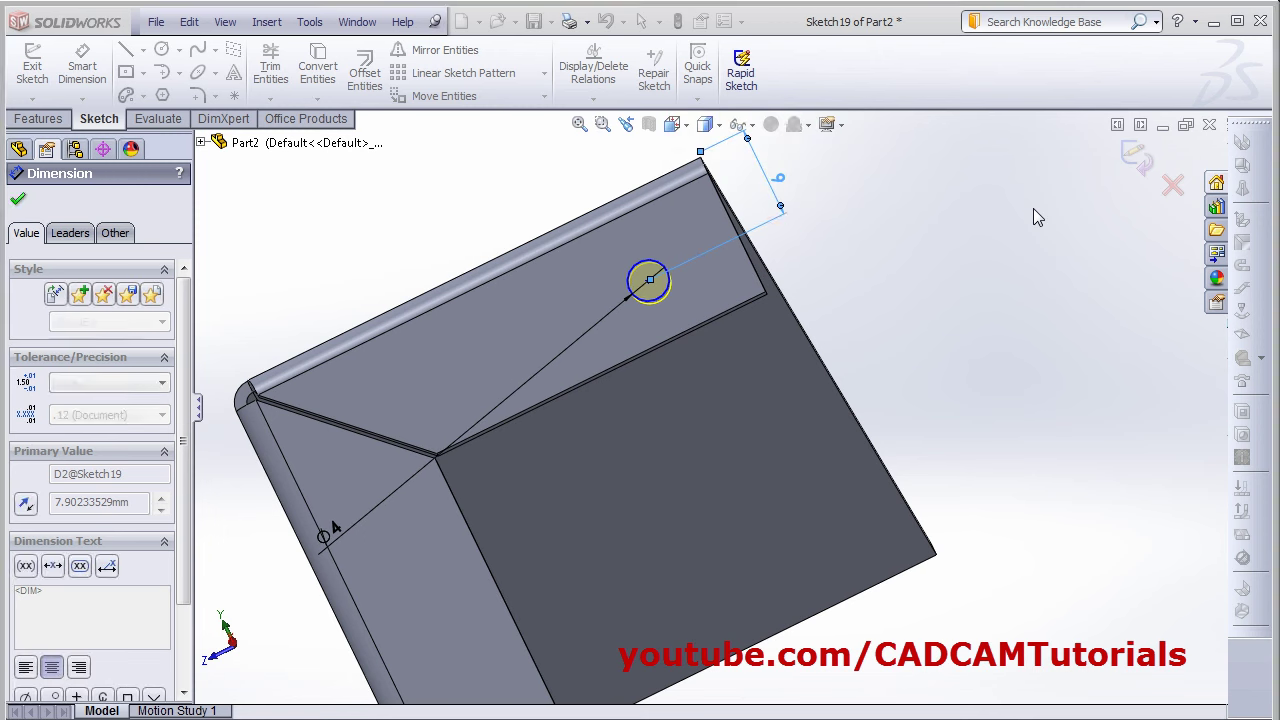
- Dimension the hole's center 10 mm from the miter flange's free end edge and finish the sketch
left_click(762, 284)
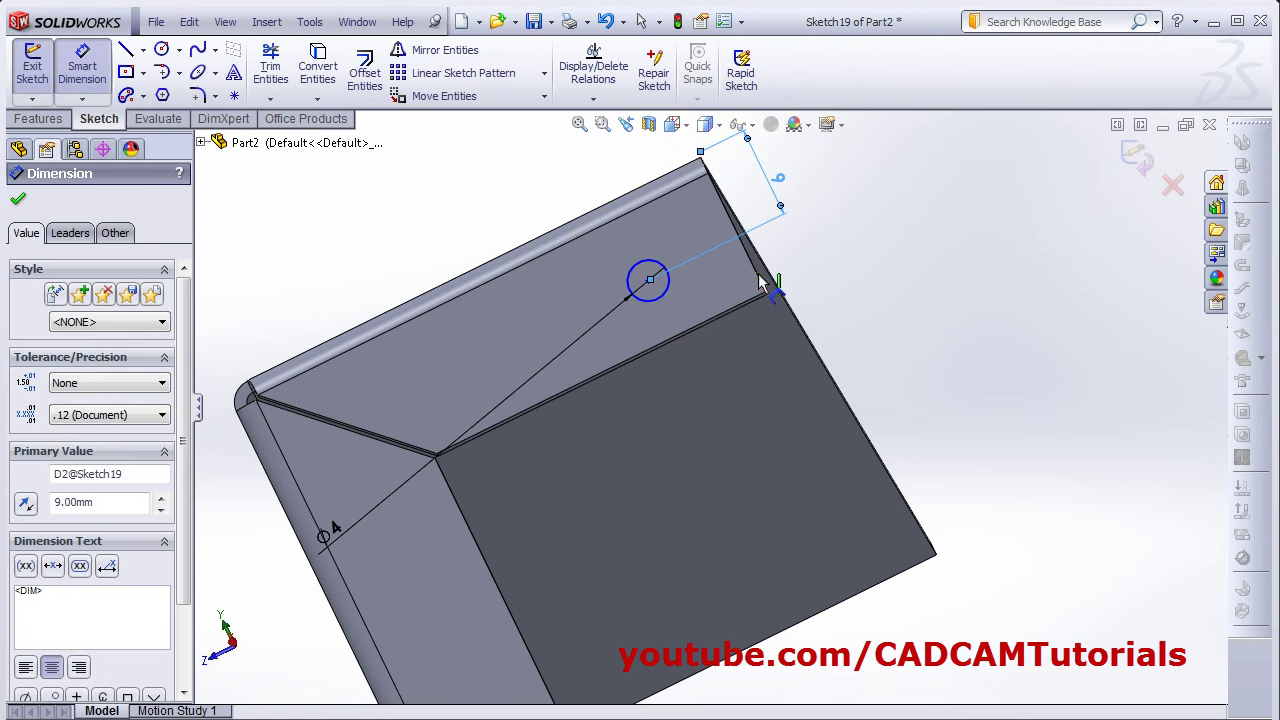
left_click(649, 283)
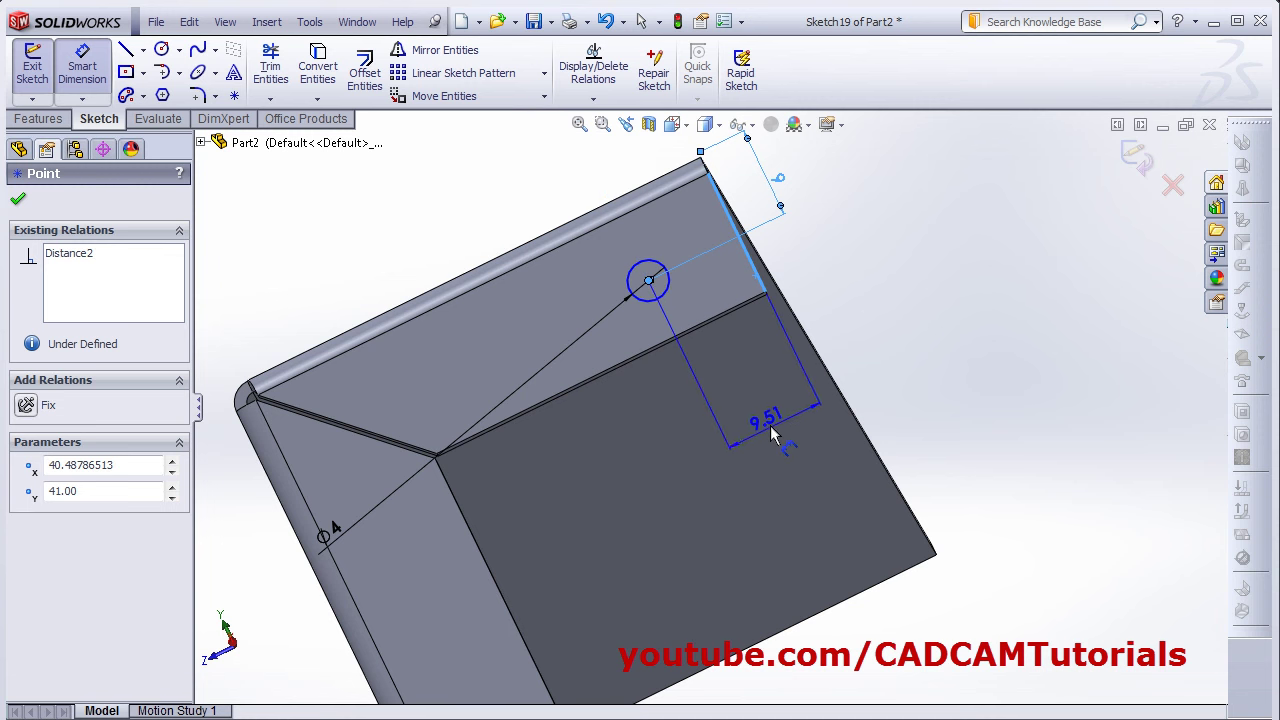
left_click(765, 432)
type("10")
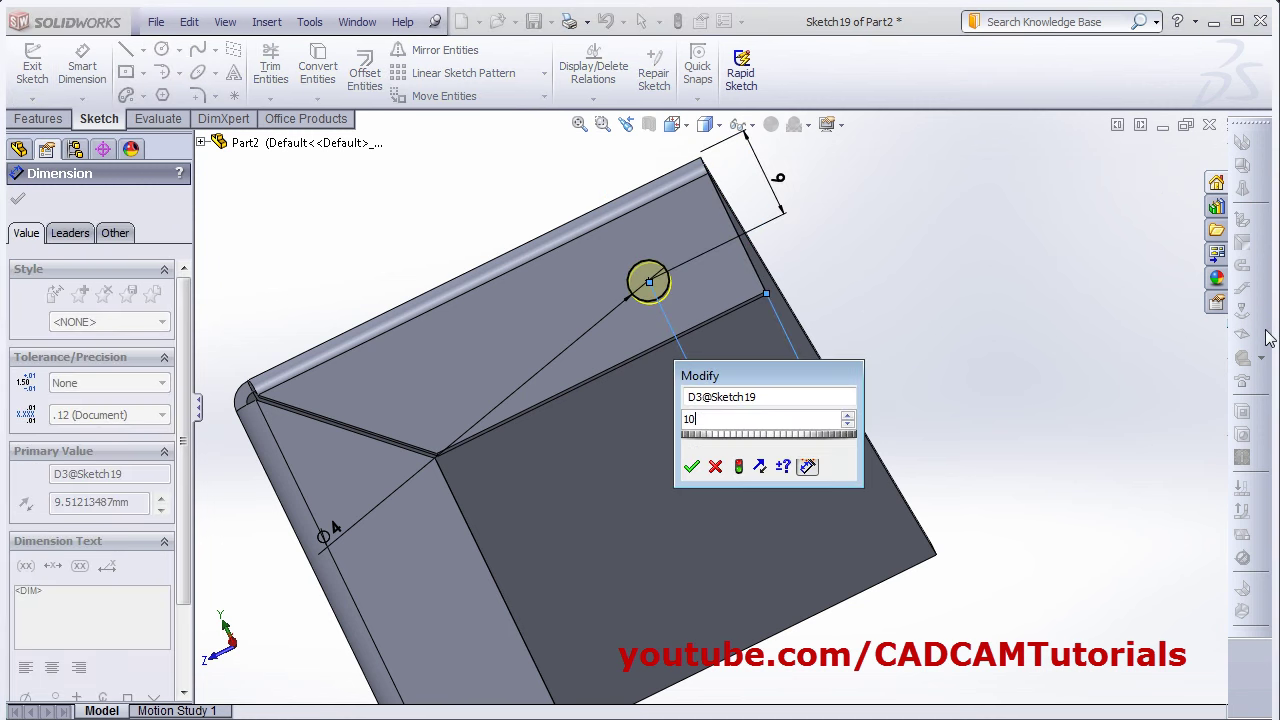
key("Return")
left_click(1132, 168)
- Check the PDF drawing, then start a linear pattern of the 4 mm hole along the upper flange's free end edge, directed toward the lower flange
mouse_move(994, 290)
middle_mouse_down()
mouse_move(734, 480)
mouse_move(709, 397)
middle_mouse_up()
key("alt+Tab")
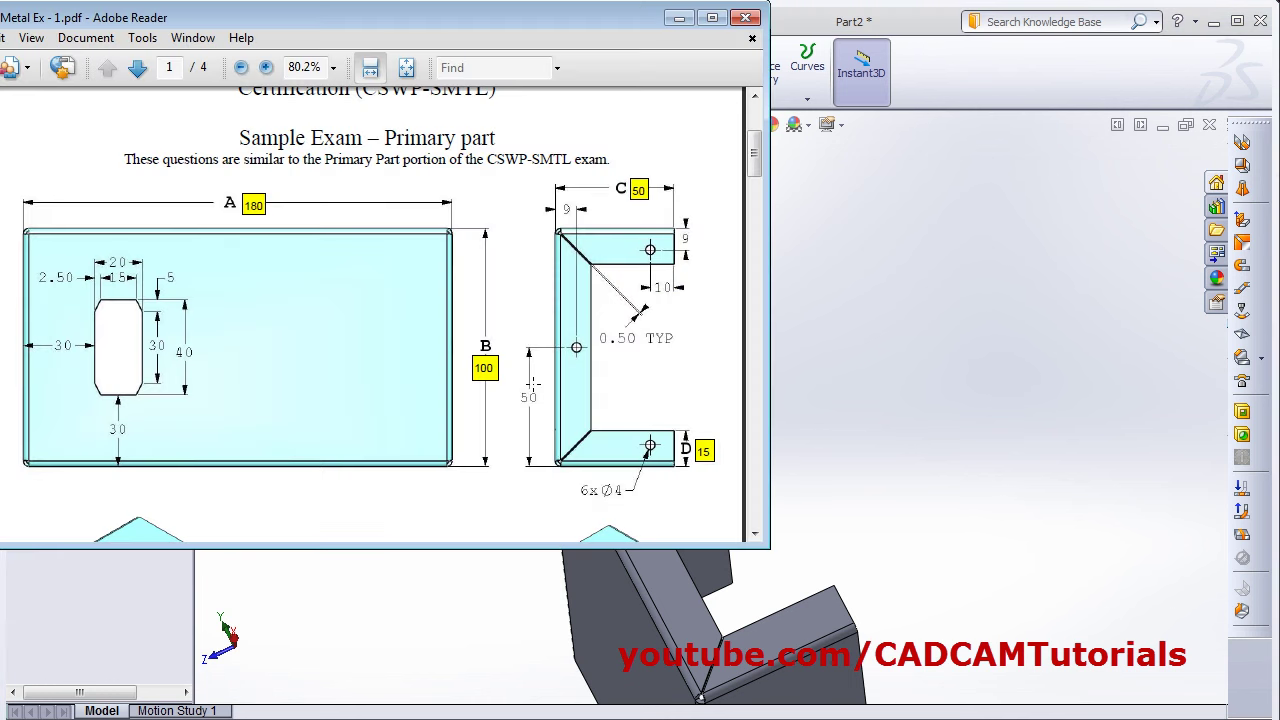
left_click(1019, 452)
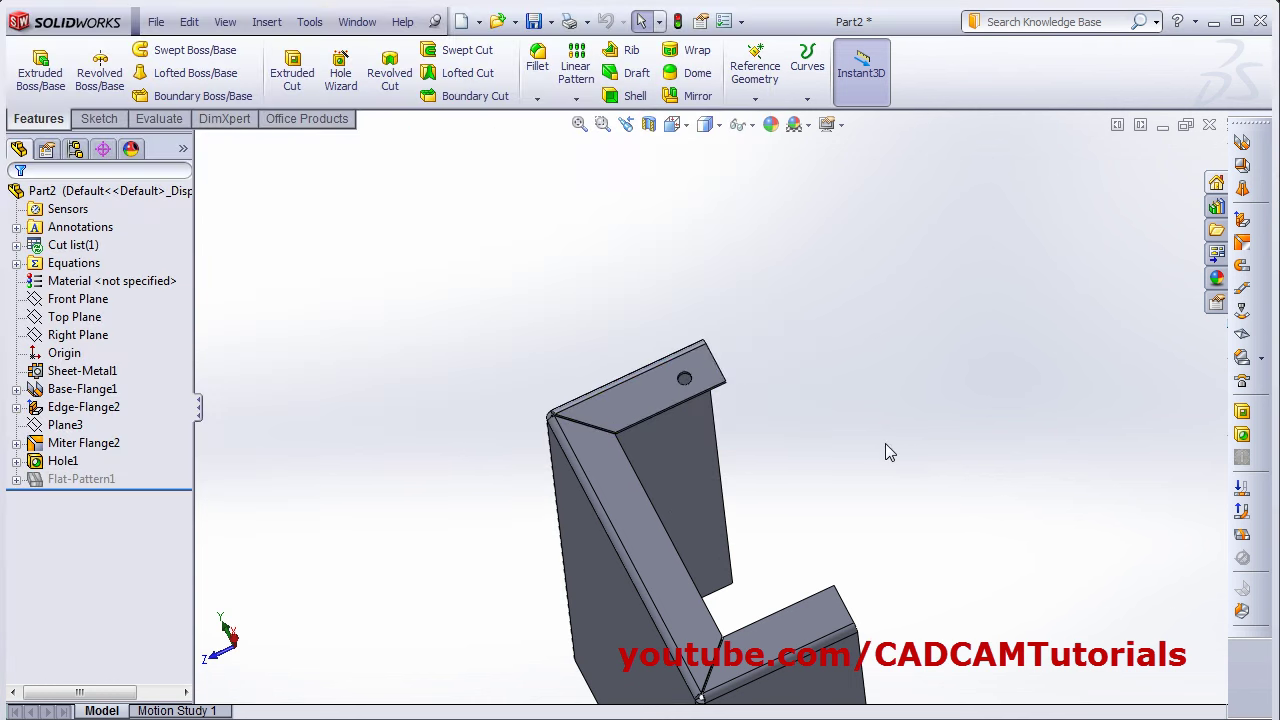
left_click(64, 463)
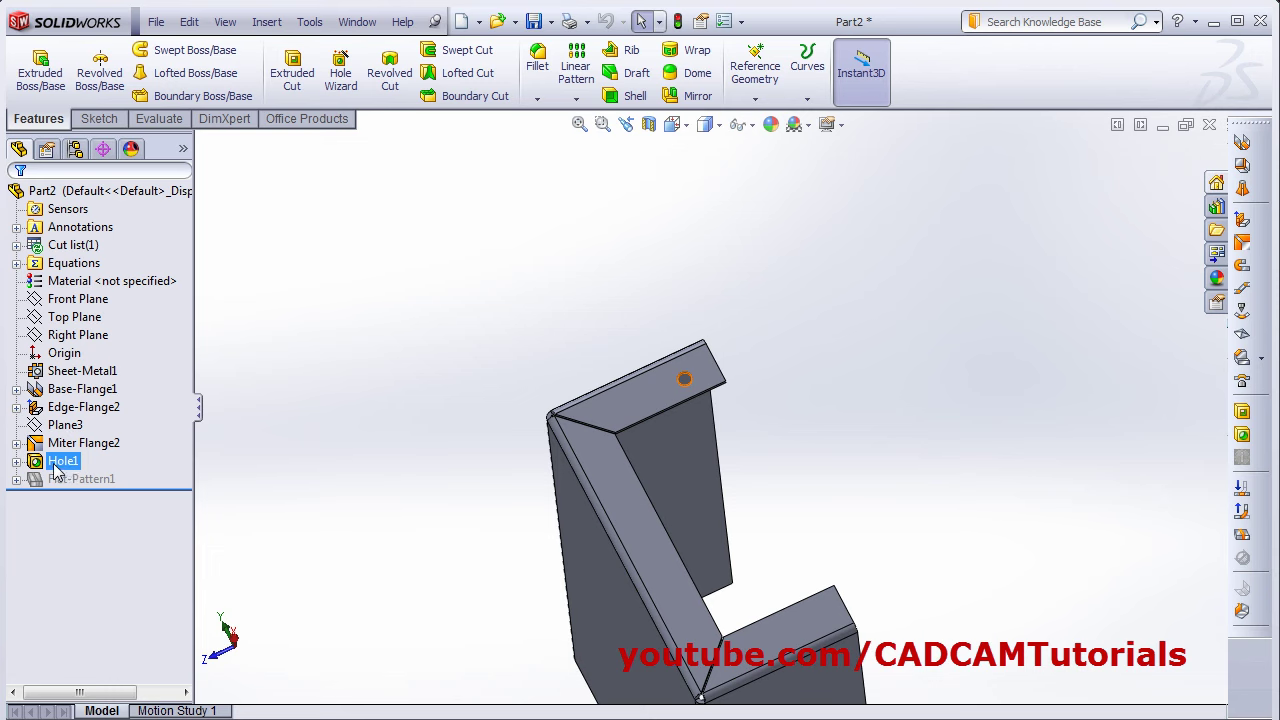
left_click(57, 468)
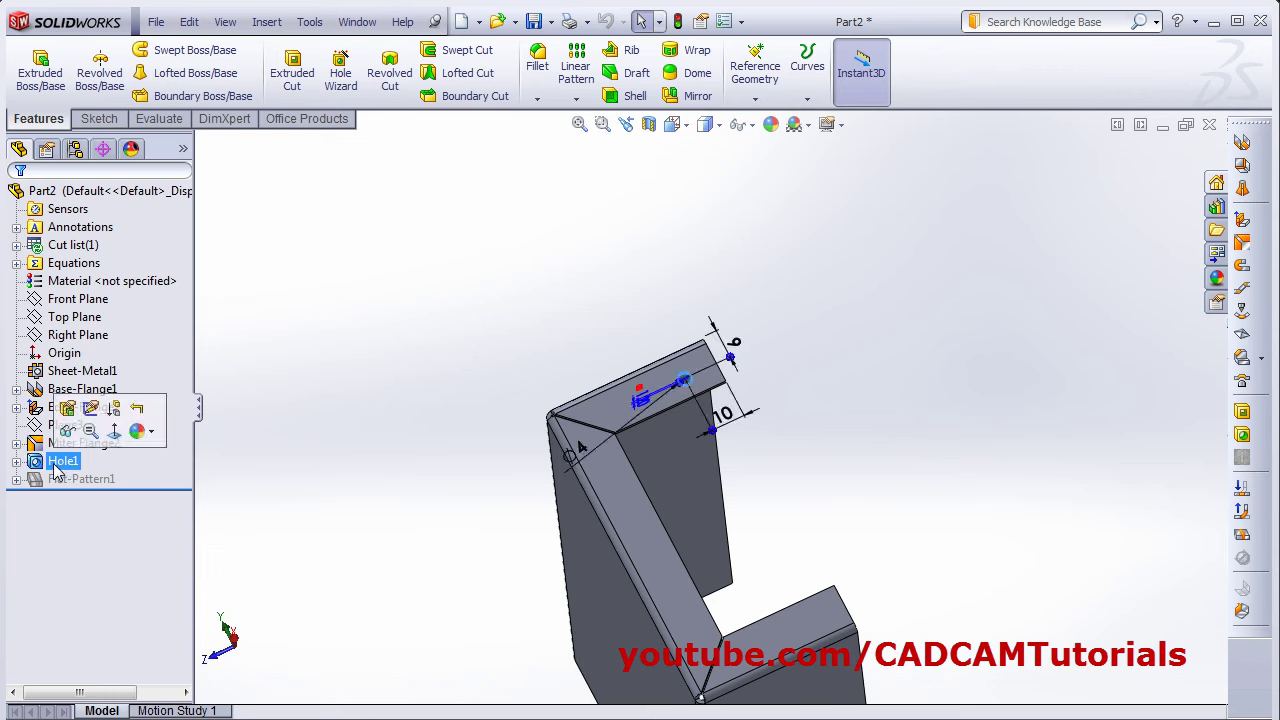
left_click(574, 74)
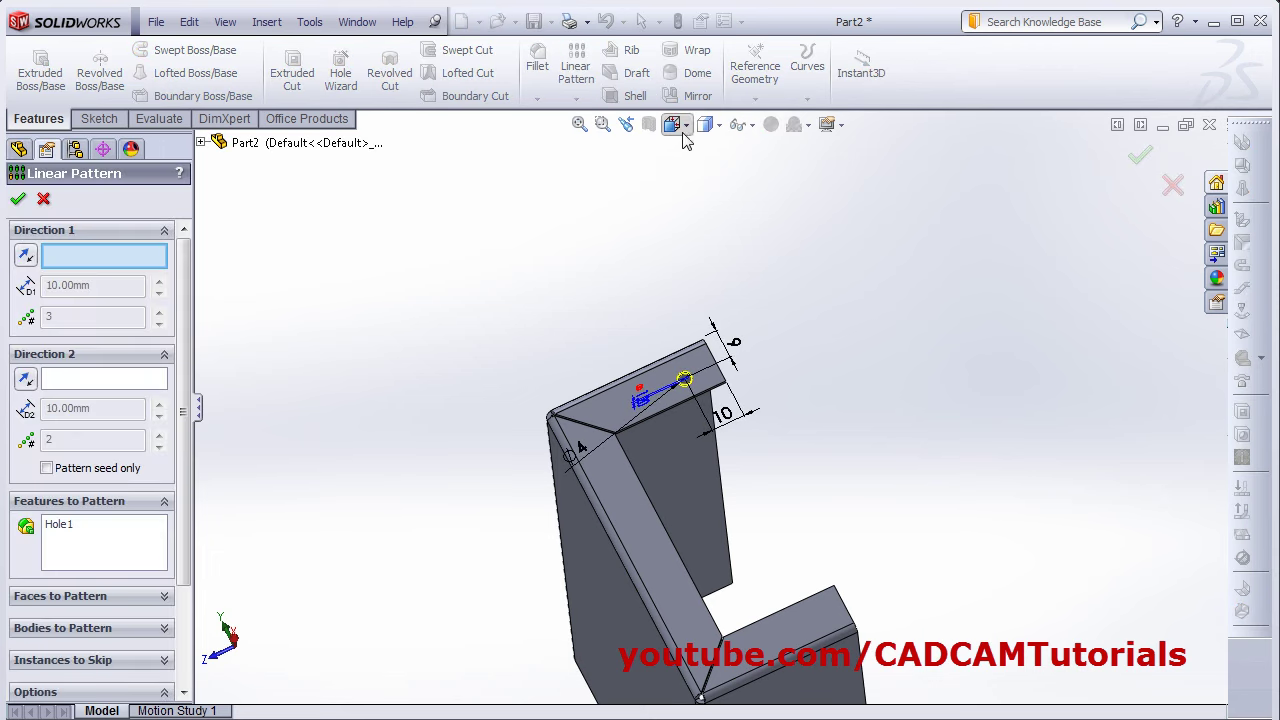
left_click(686, 126)
left_click(768, 207)
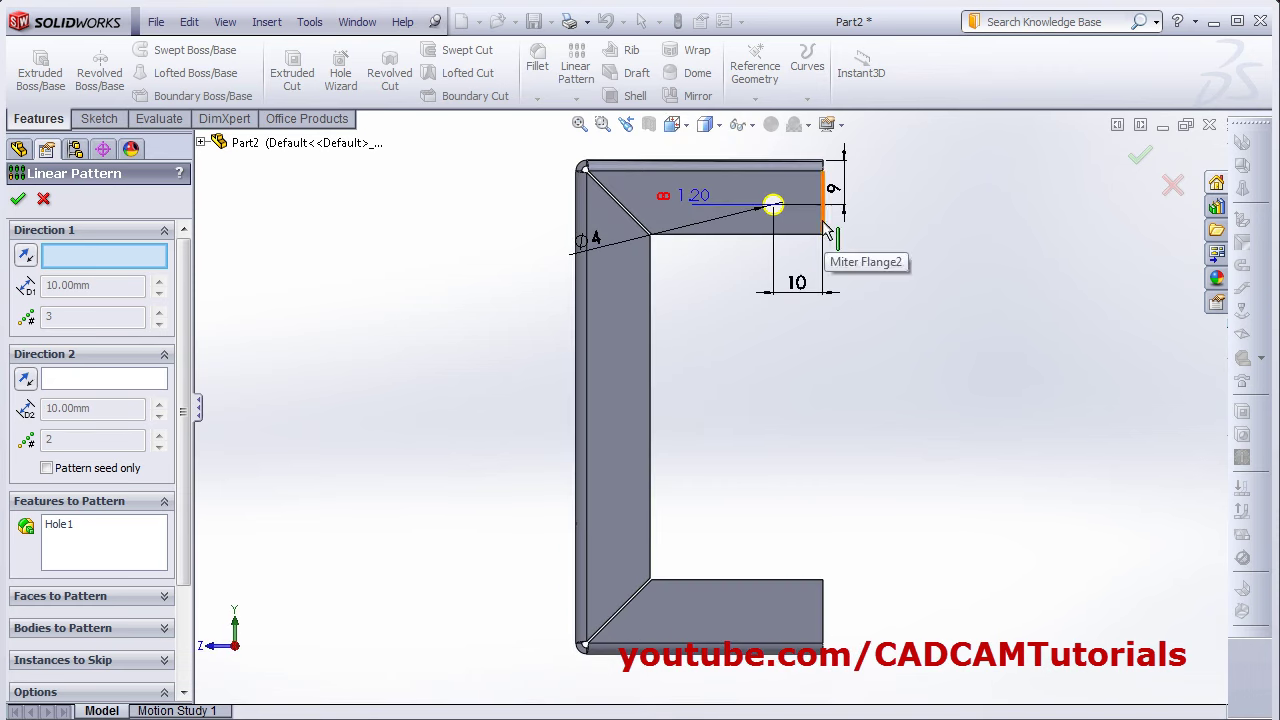
left_click(825, 228)
left_click(25, 254)
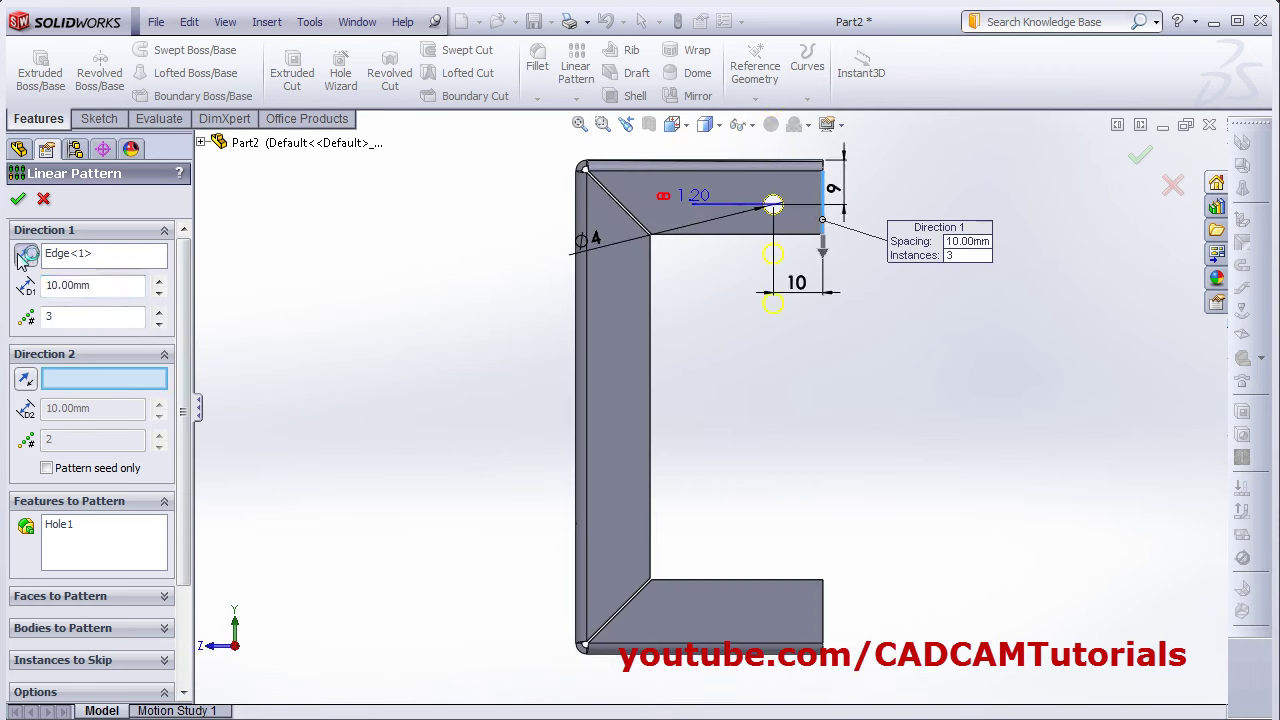
- Set the pattern spacing in the first direction to 41 mm, based on the hole positions in the PDF drawing
double_click(80, 285)
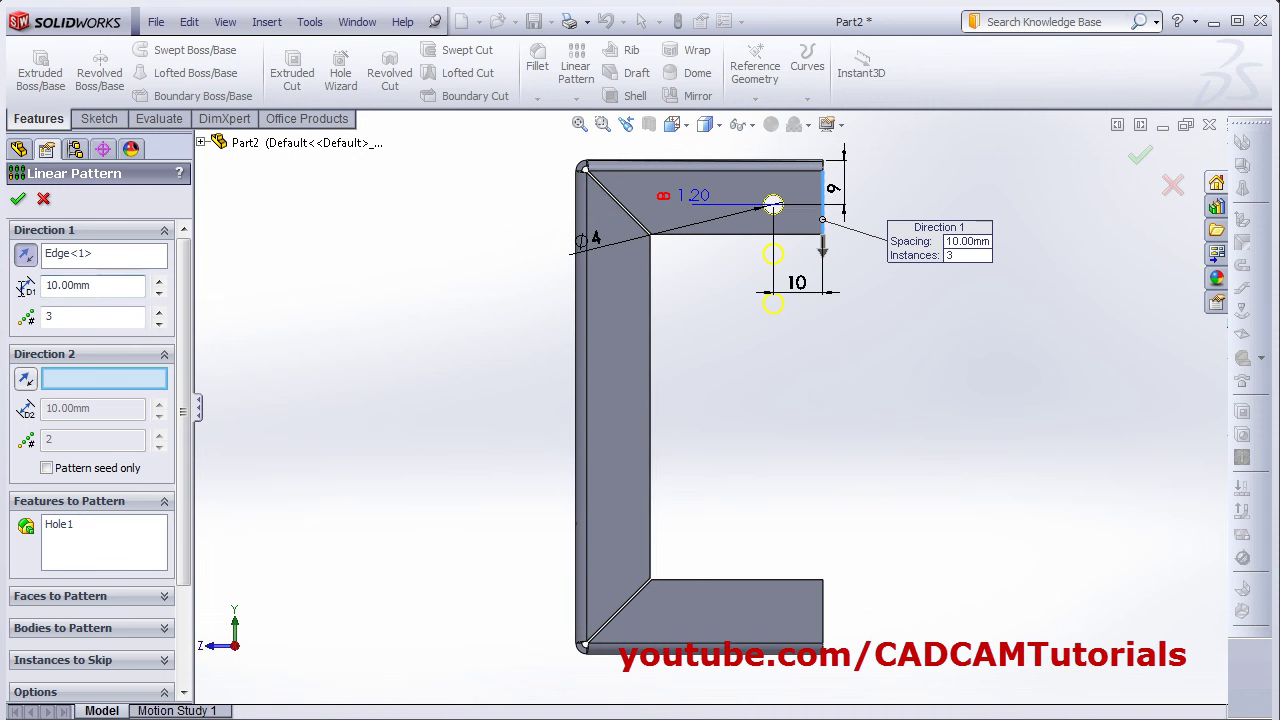
key("alt+Tab")
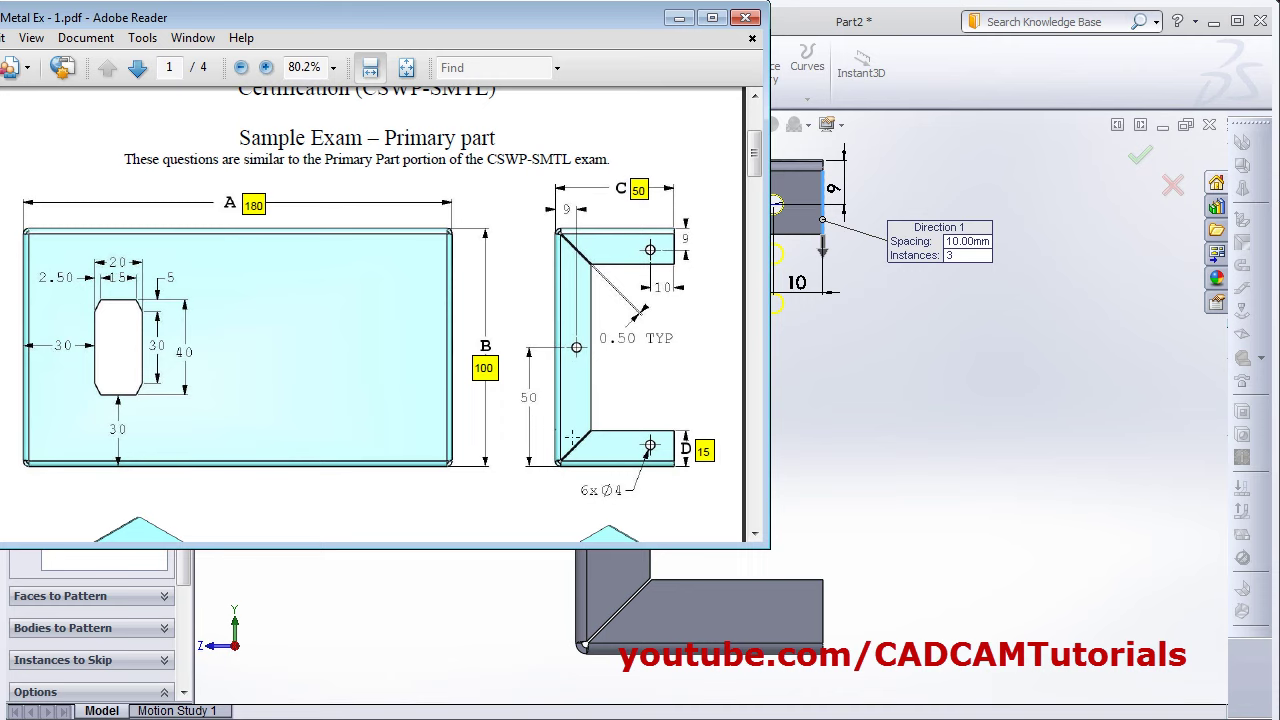
left_click(965, 242)
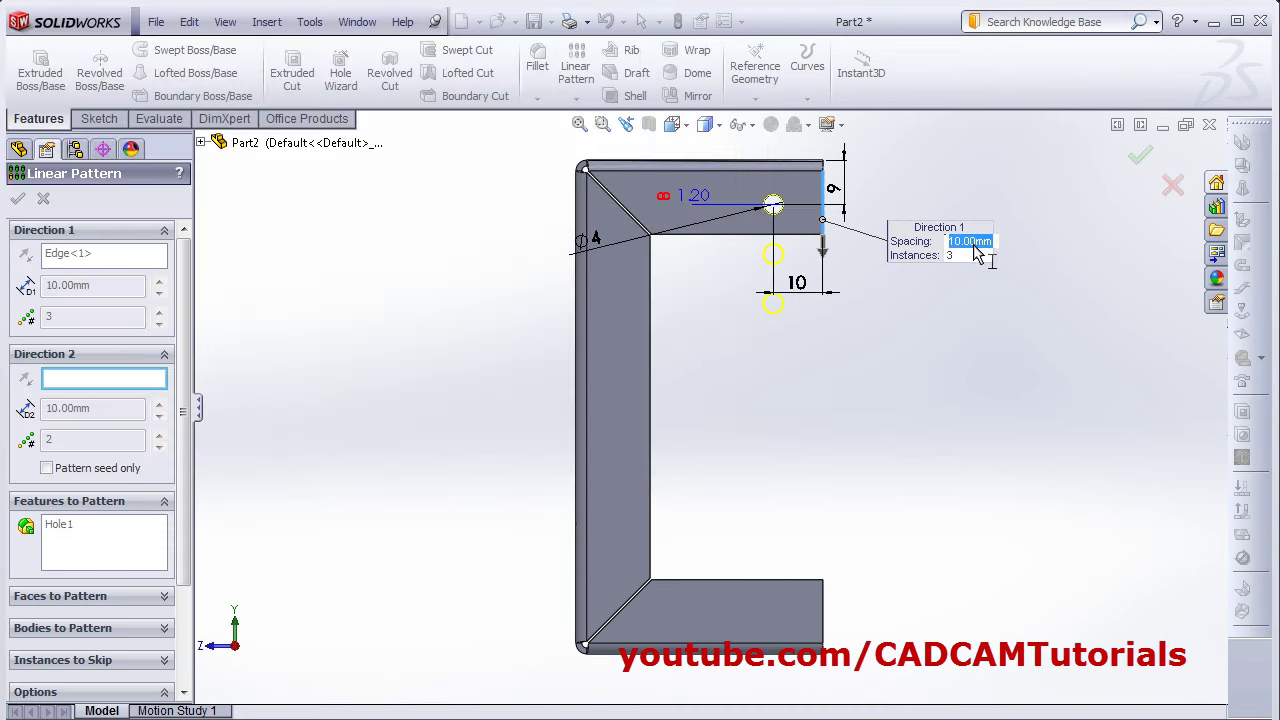
type("41")
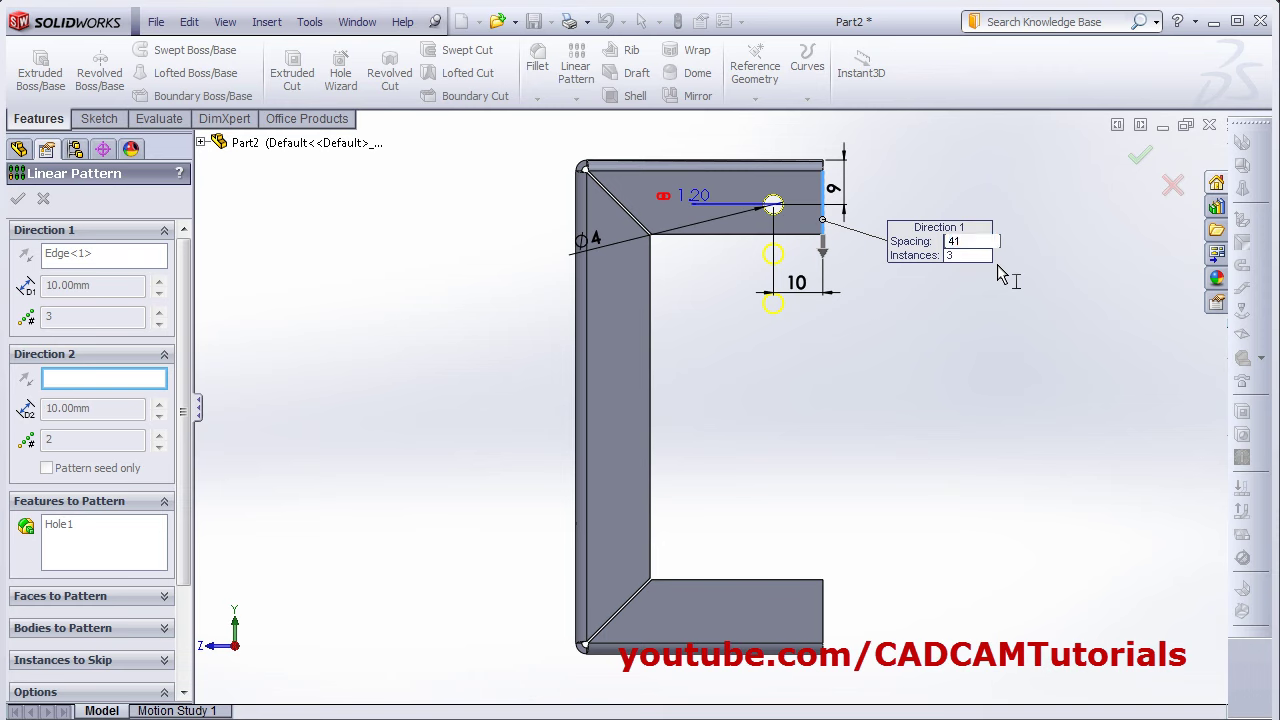
key("Return")
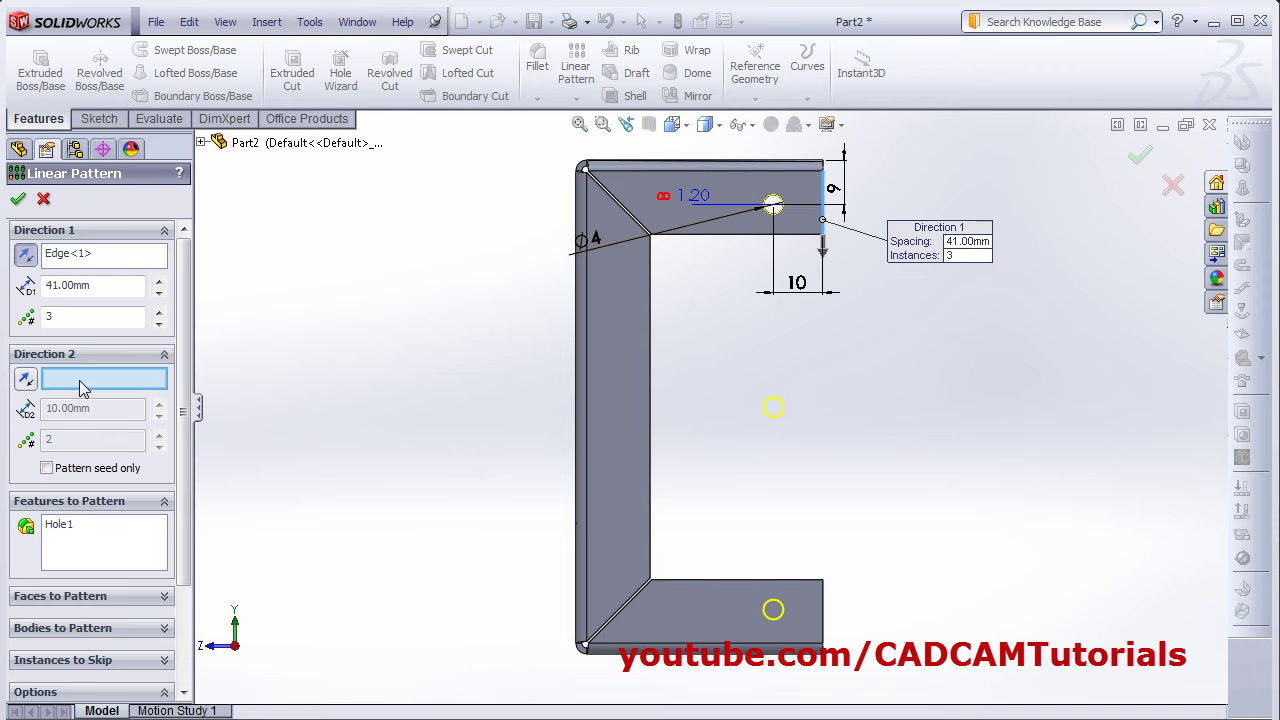
- Use the lower flange's inner edge as the second pattern direction, reverse it toward the base and set its spacing to 31 mm
left_click(697, 584)
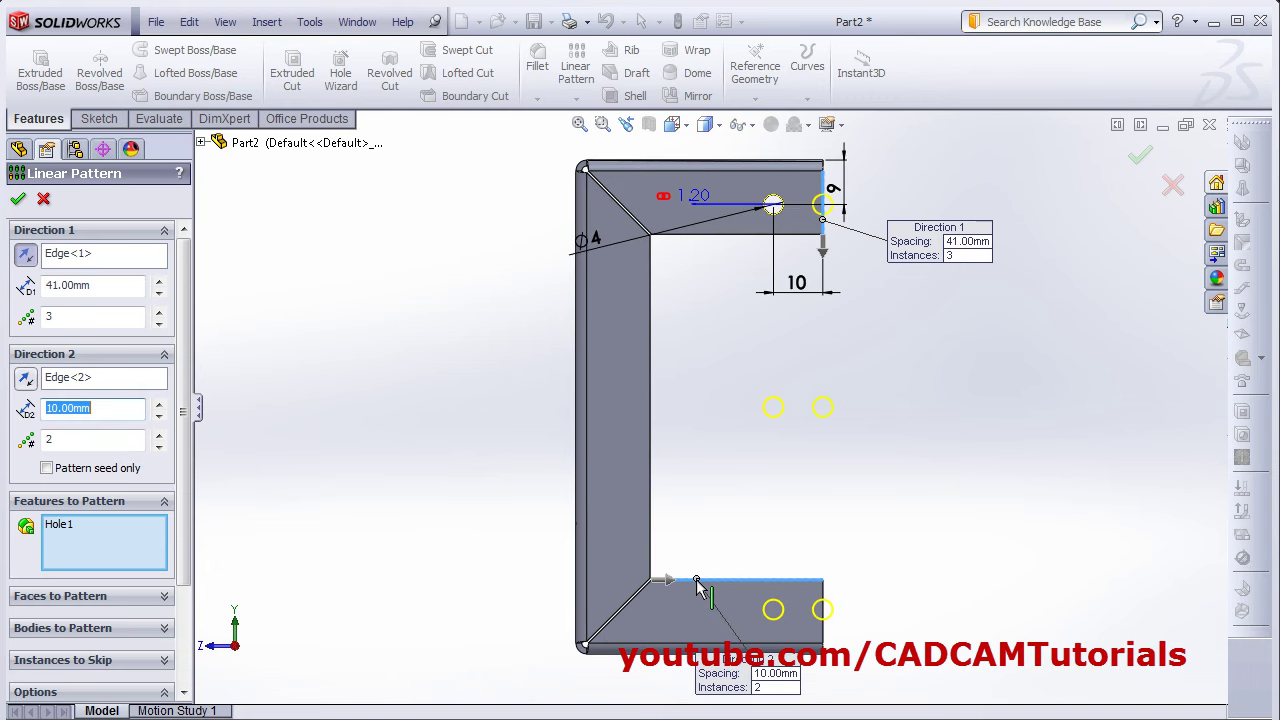
left_click(26, 378)
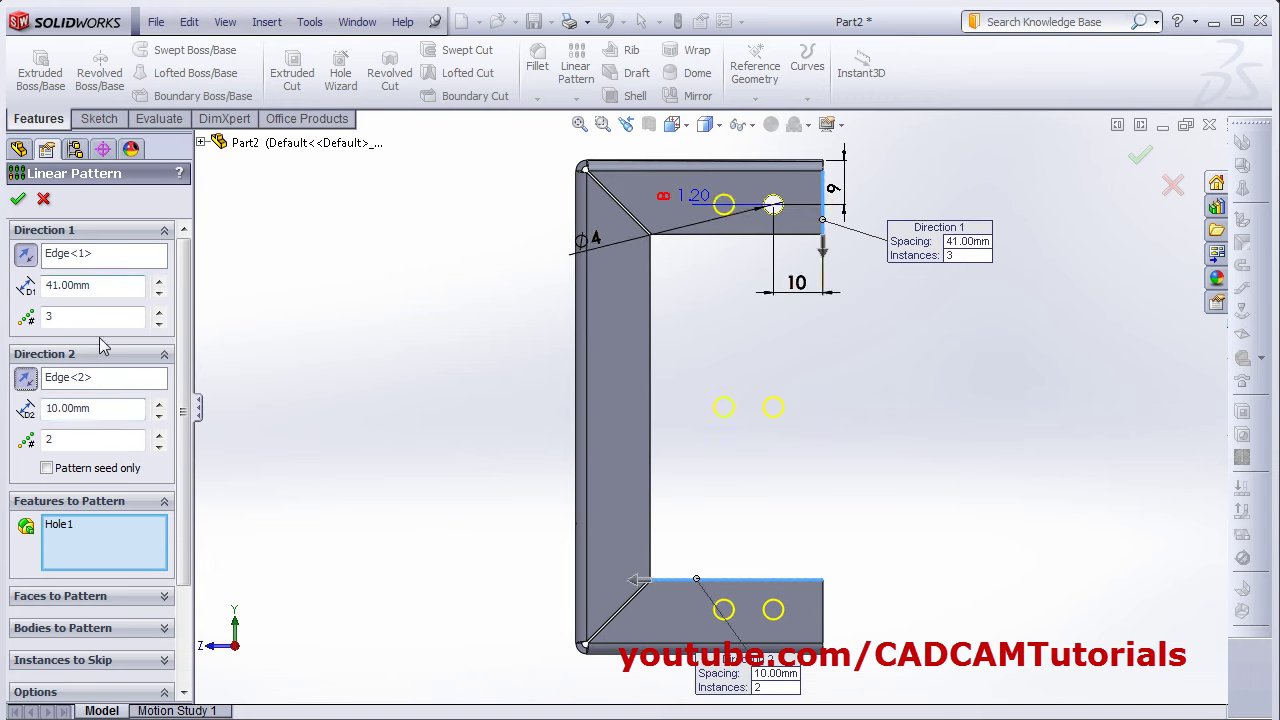
left_click(88, 440)
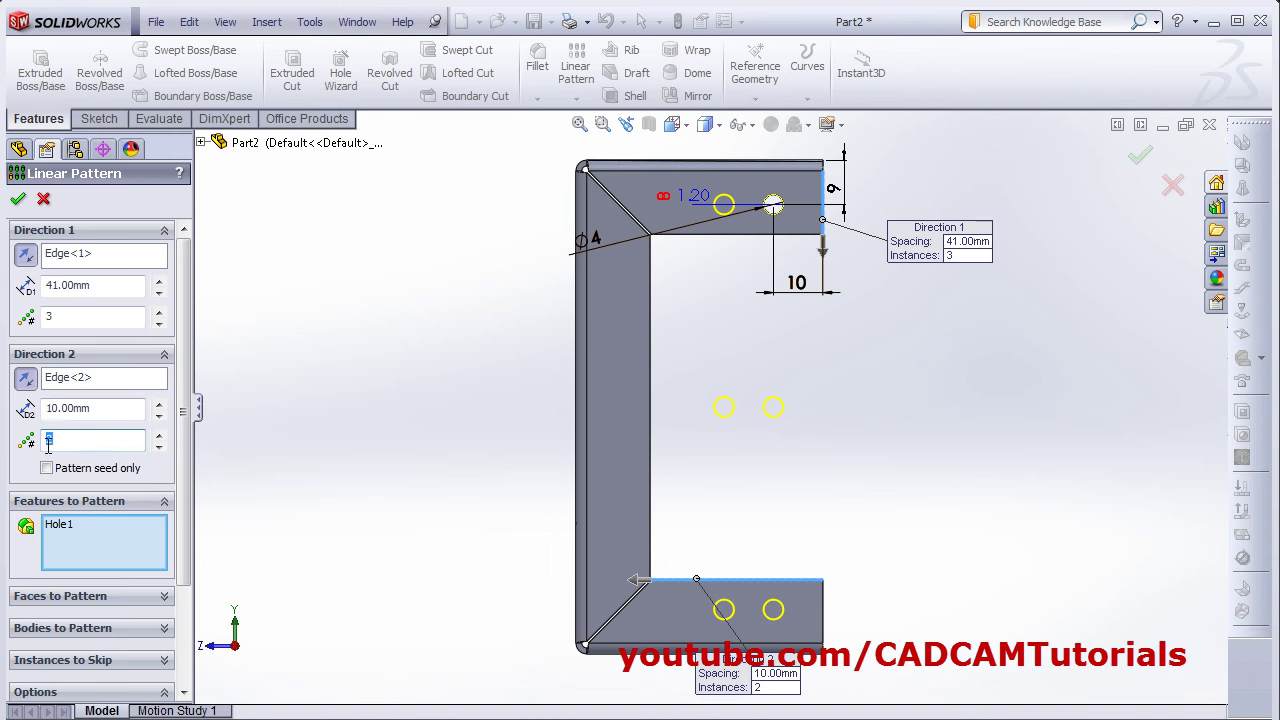
left_click(101, 408)
key("alt+Tab")
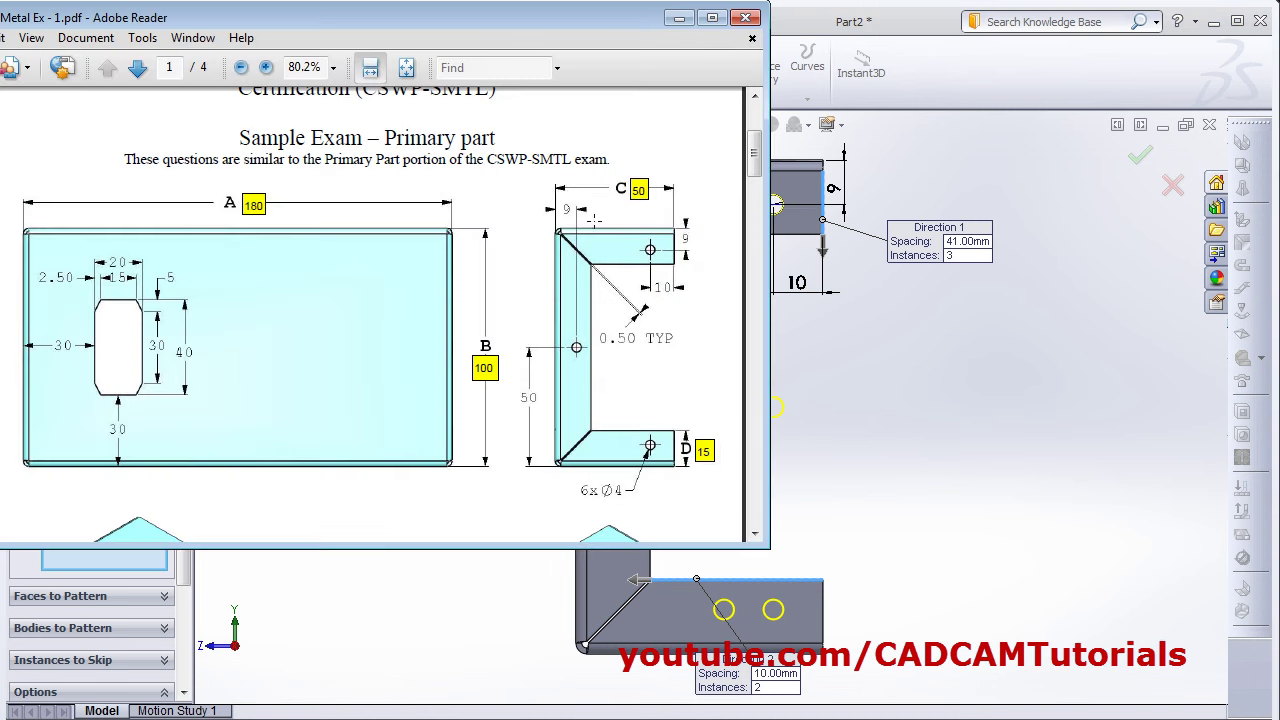
key("alt+Tab")
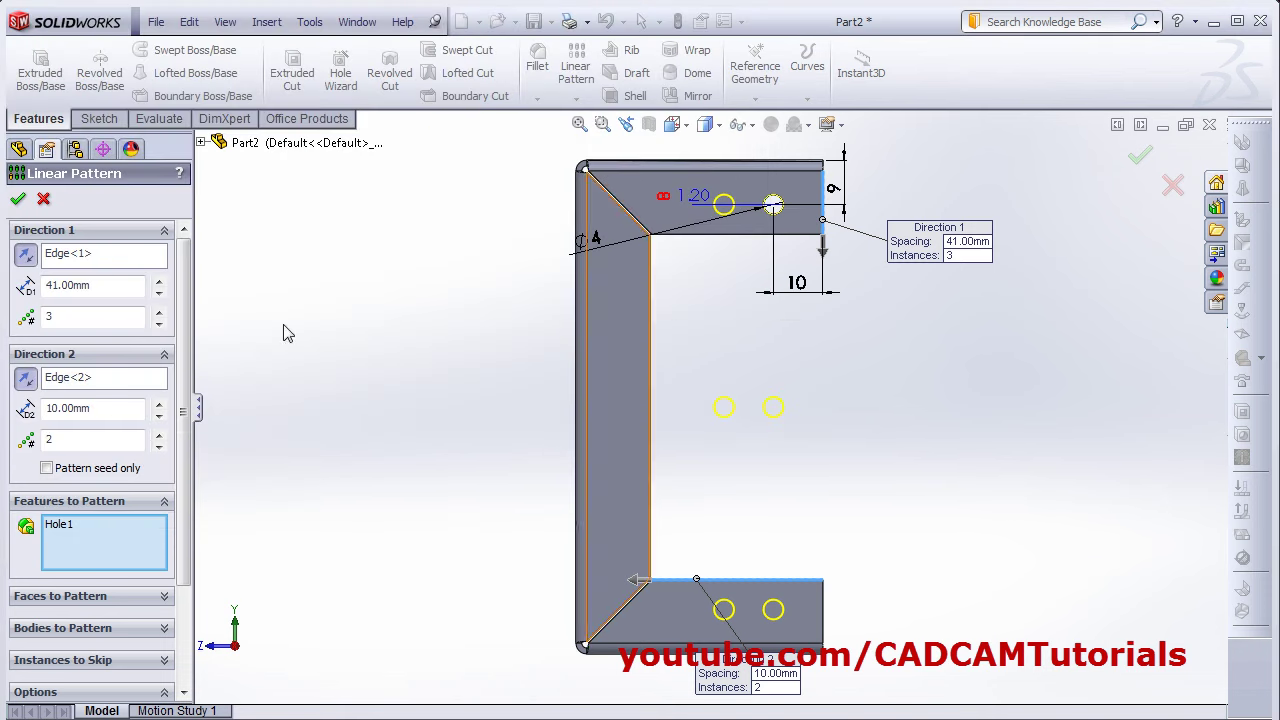
type("3")
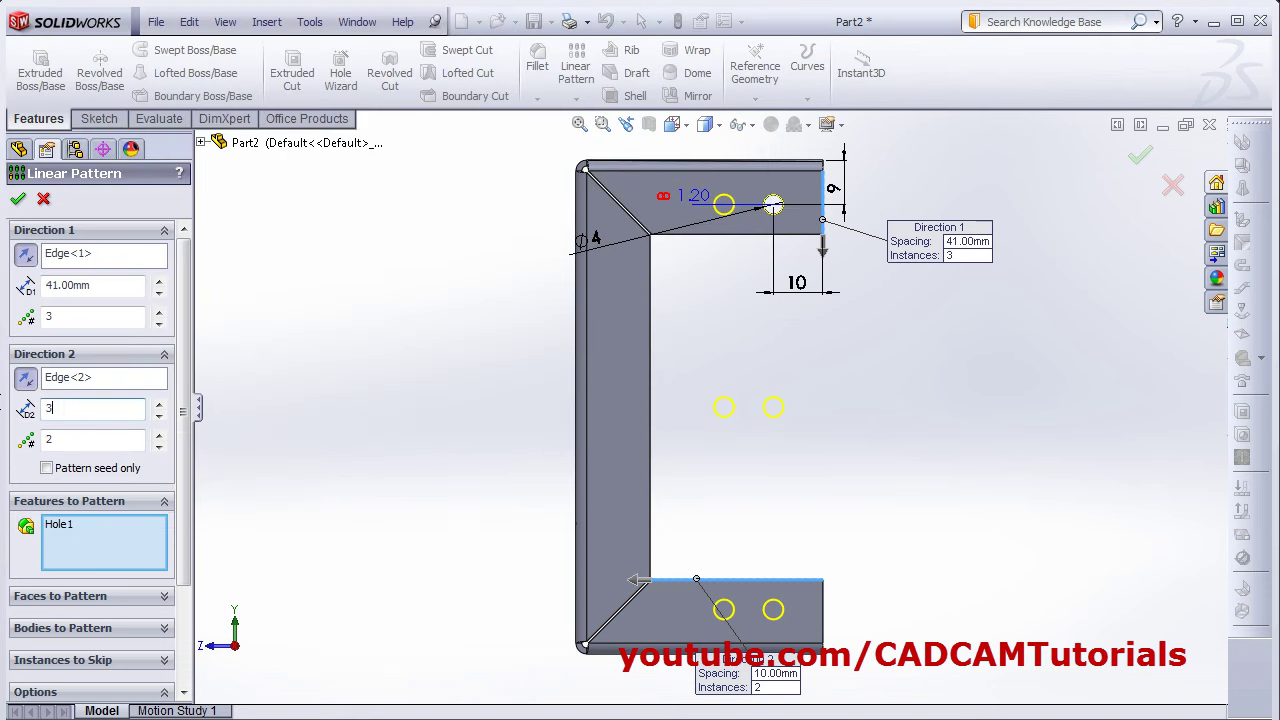
type("1")
key("Return")
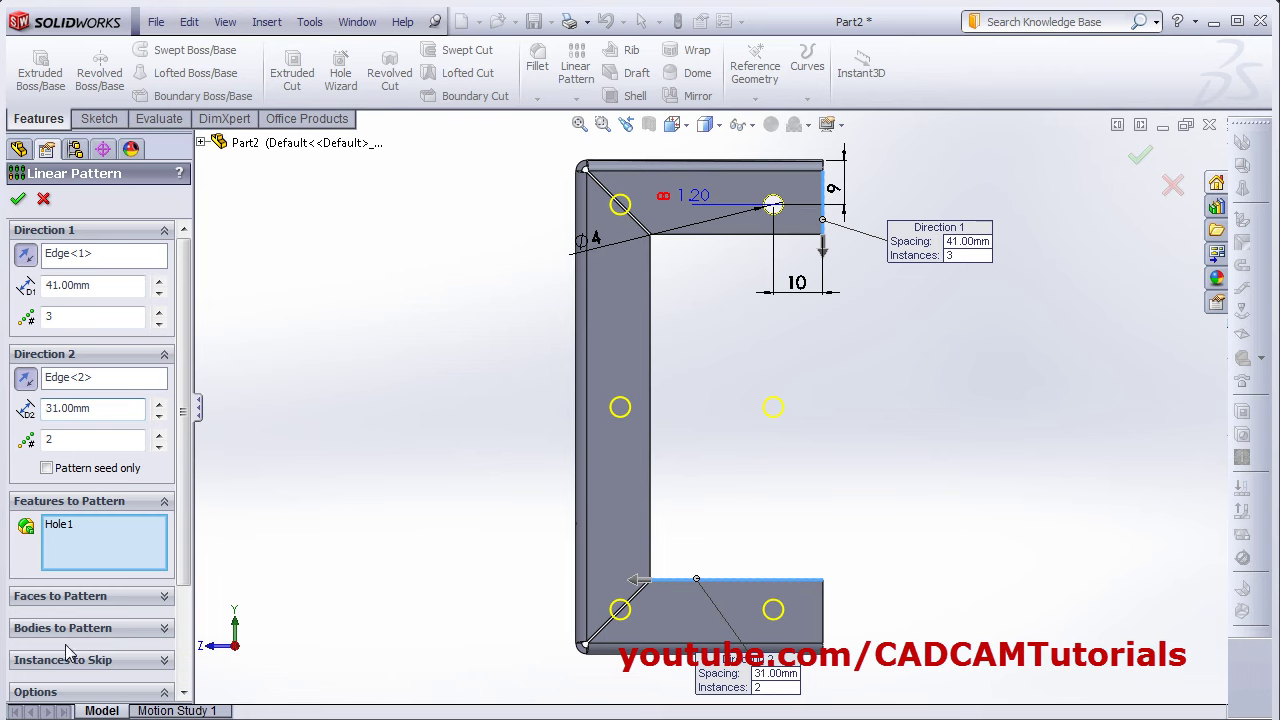
- Skip the pattern instances at both mitered corners and the one in the open middle area, and create the linear pattern
scroll(70, 677, "down", 3)
left_click(135, 528)
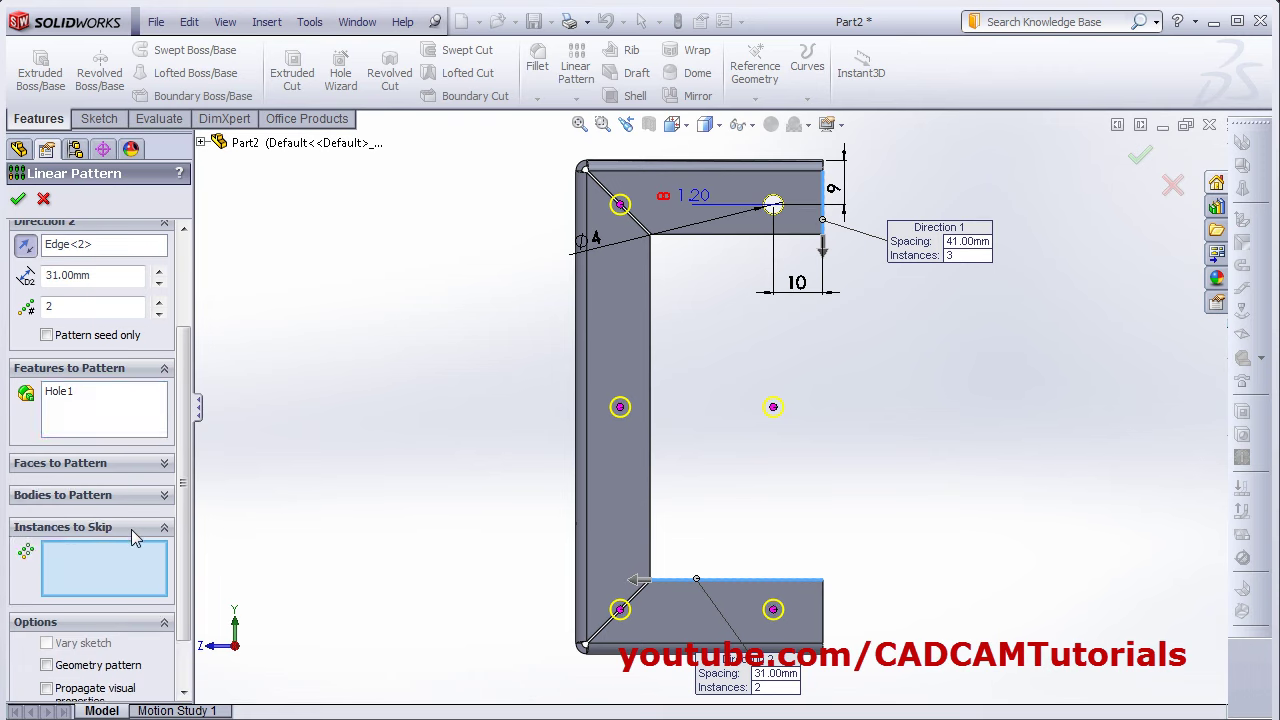
left_click(620, 204)
left_click(773, 407)
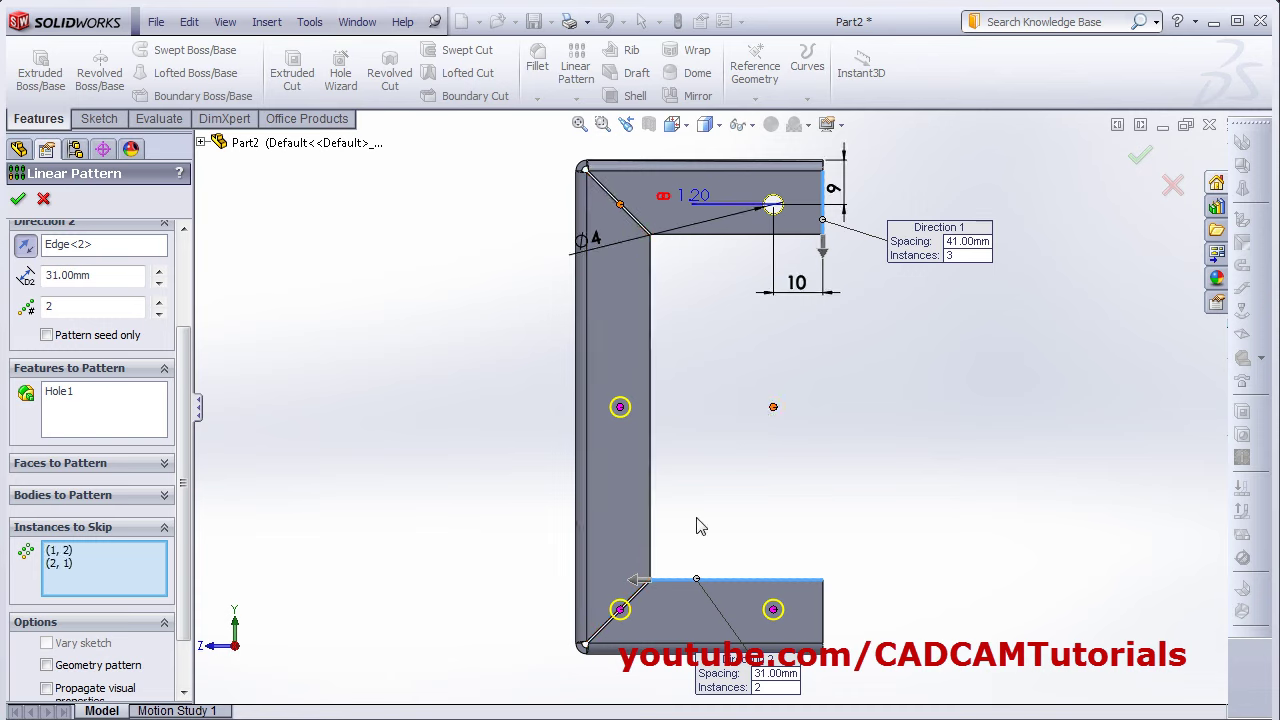
left_click(620, 609)
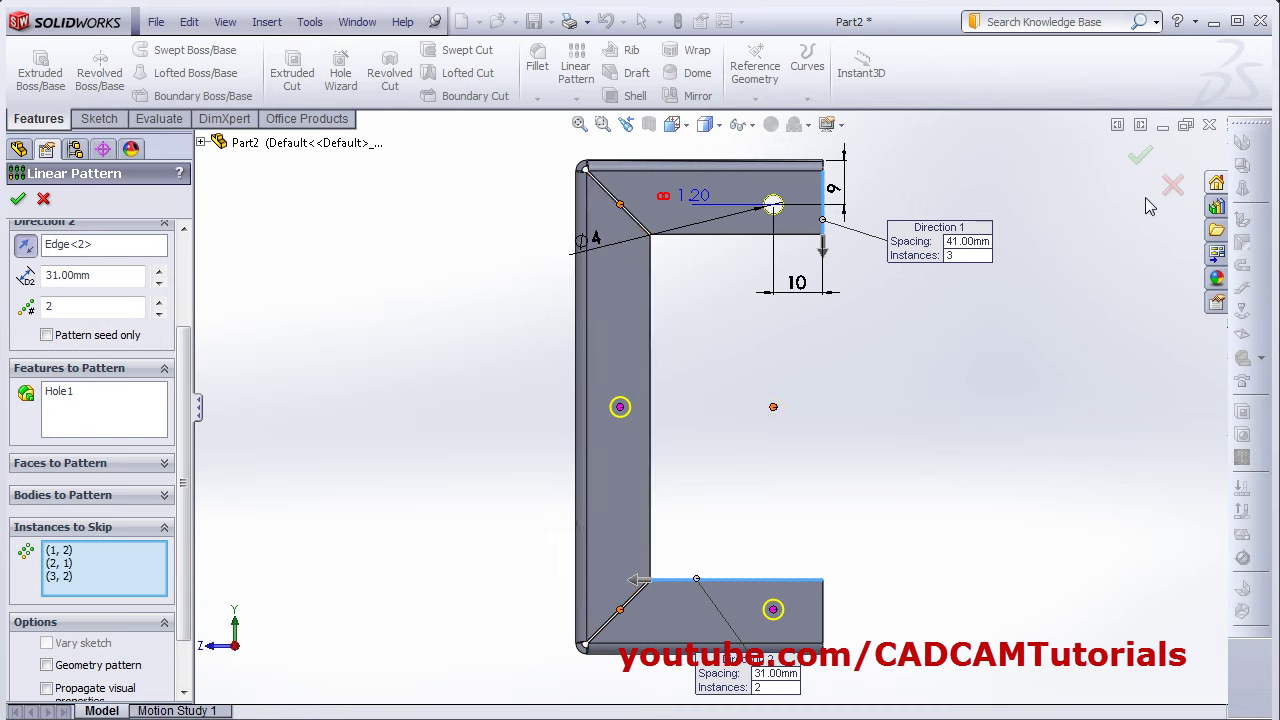
left_click(1139, 158)
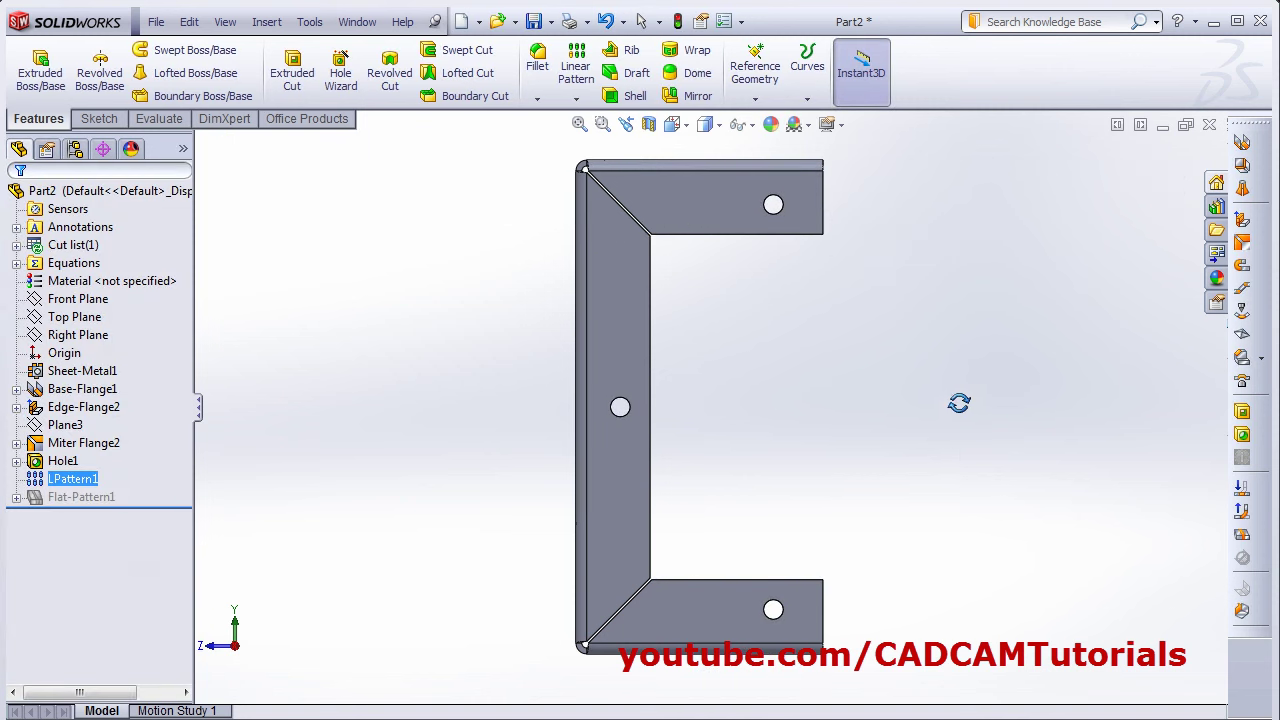
- Mirror the hole pattern, the hole and the miter flange about the Right Plane to the part's opposite end
middle_click_drag(957, 403, 614, 422)
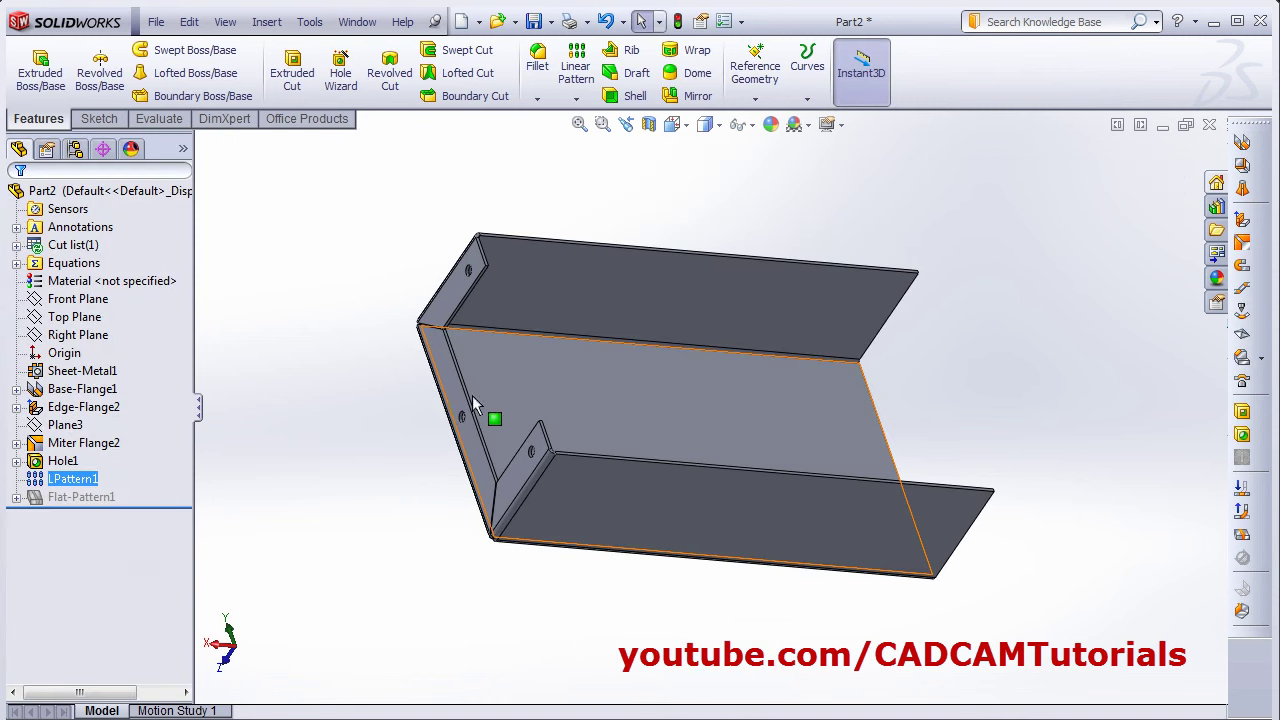
middle_click_drag(980, 500, 700, 440)
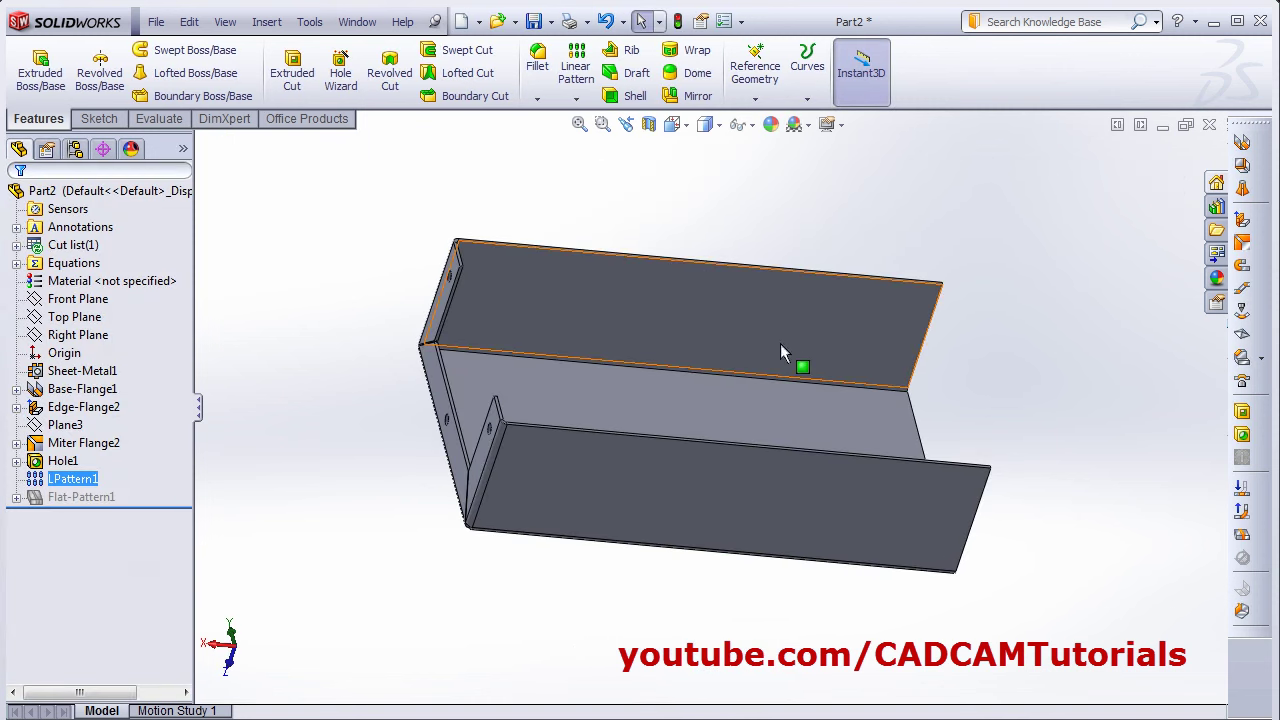
left_click(690, 97)
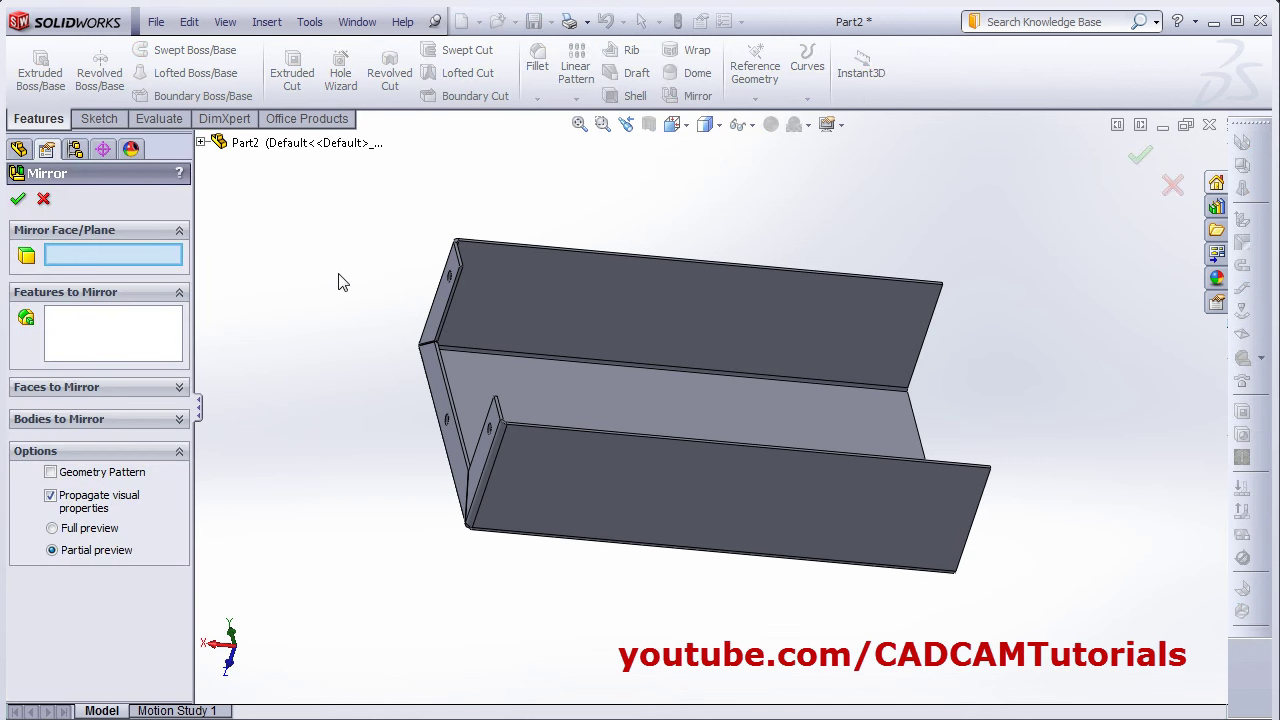
left_click(201, 142)
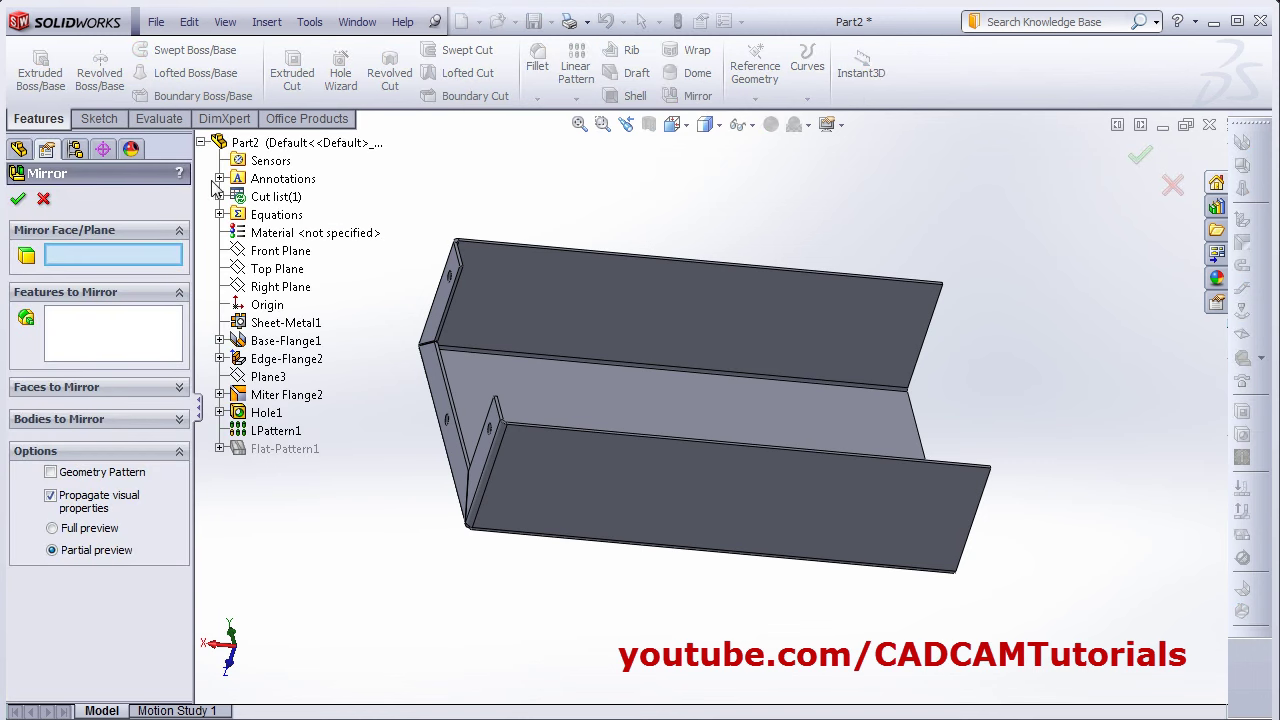
left_click(282, 290)
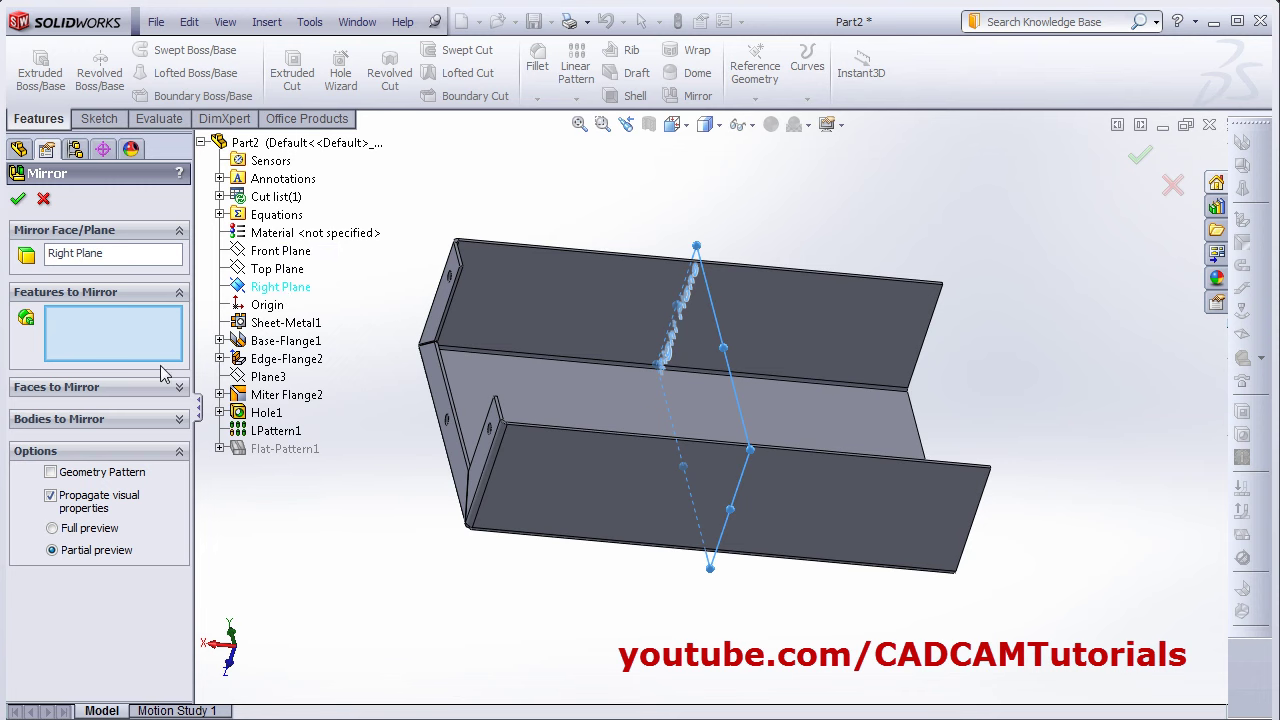
left_click(272, 431)
left_click(248, 414)
left_click(286, 394)
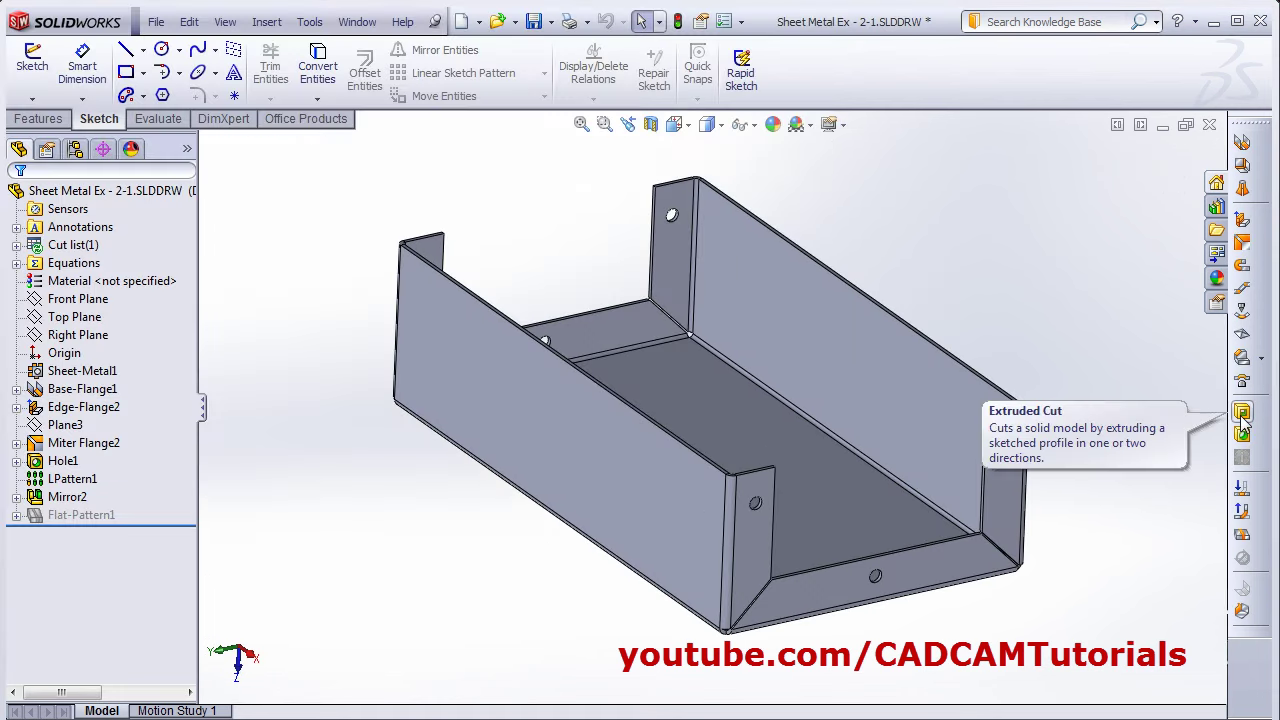
- Start an extruded cut sketch on the base's outer face and draw a vertical rectangle between the origin and the base's left end
left_click(1241, 418)
middle_click_drag(400, 543, 460, 316)
left_click(576, 482)
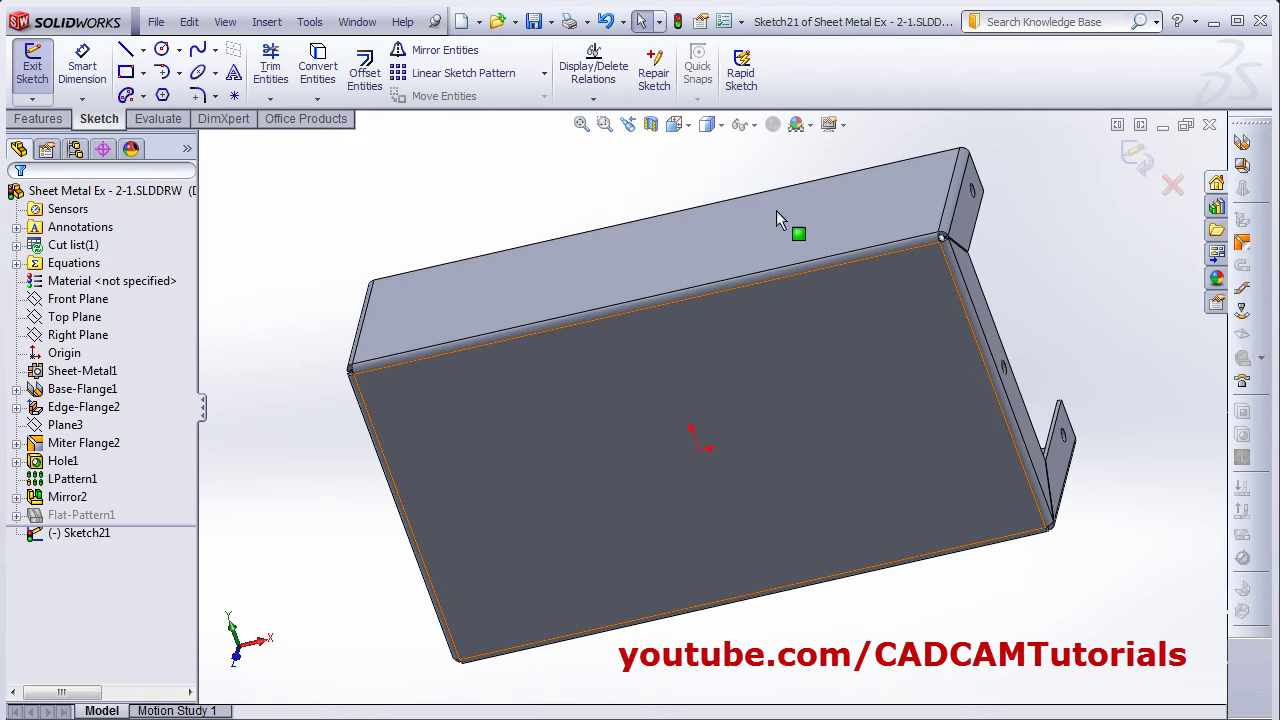
left_click(689, 126)
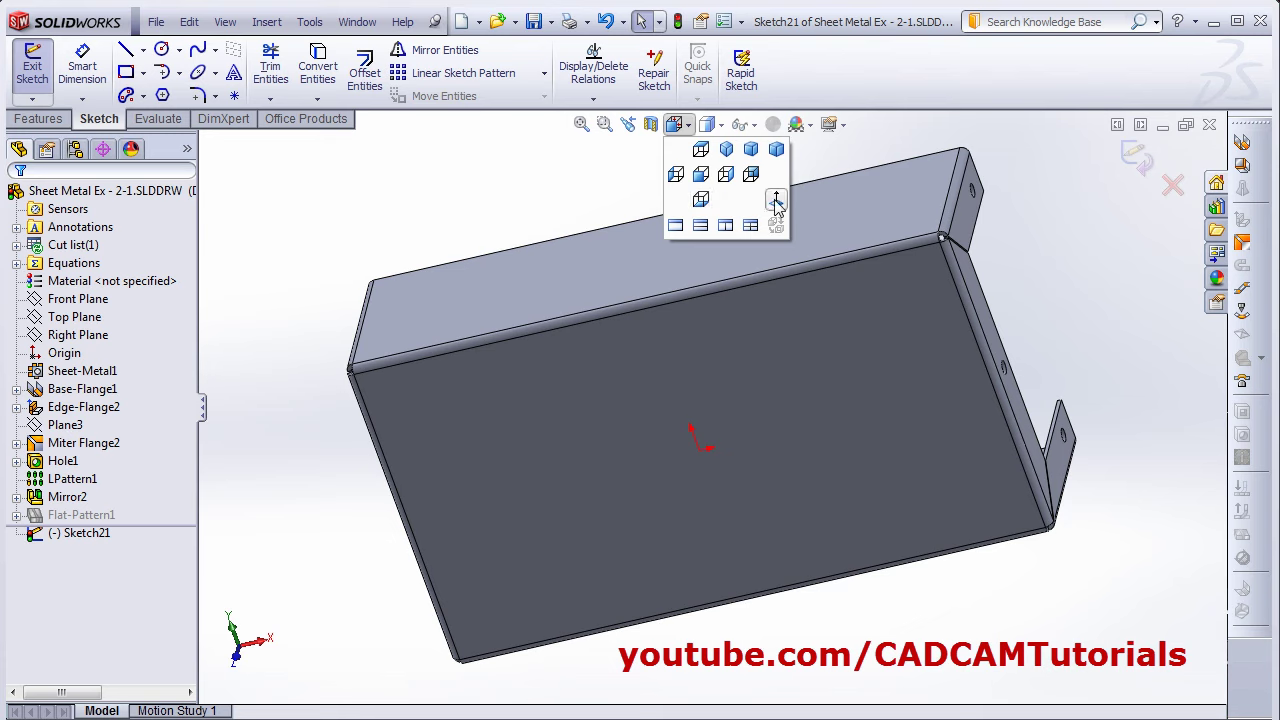
left_click(774, 199)
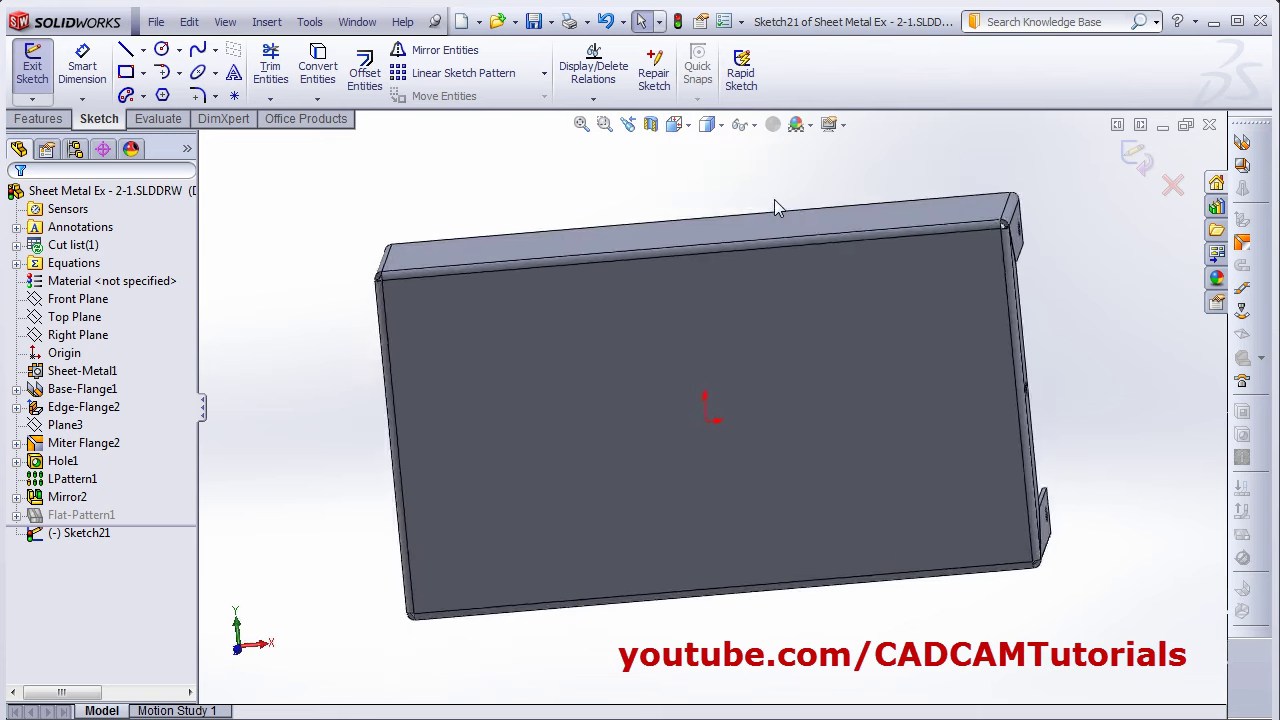
left_click(126, 72)
left_click_drag(492, 325, 512, 347)
left_click_drag(545, 394, 607, 485)
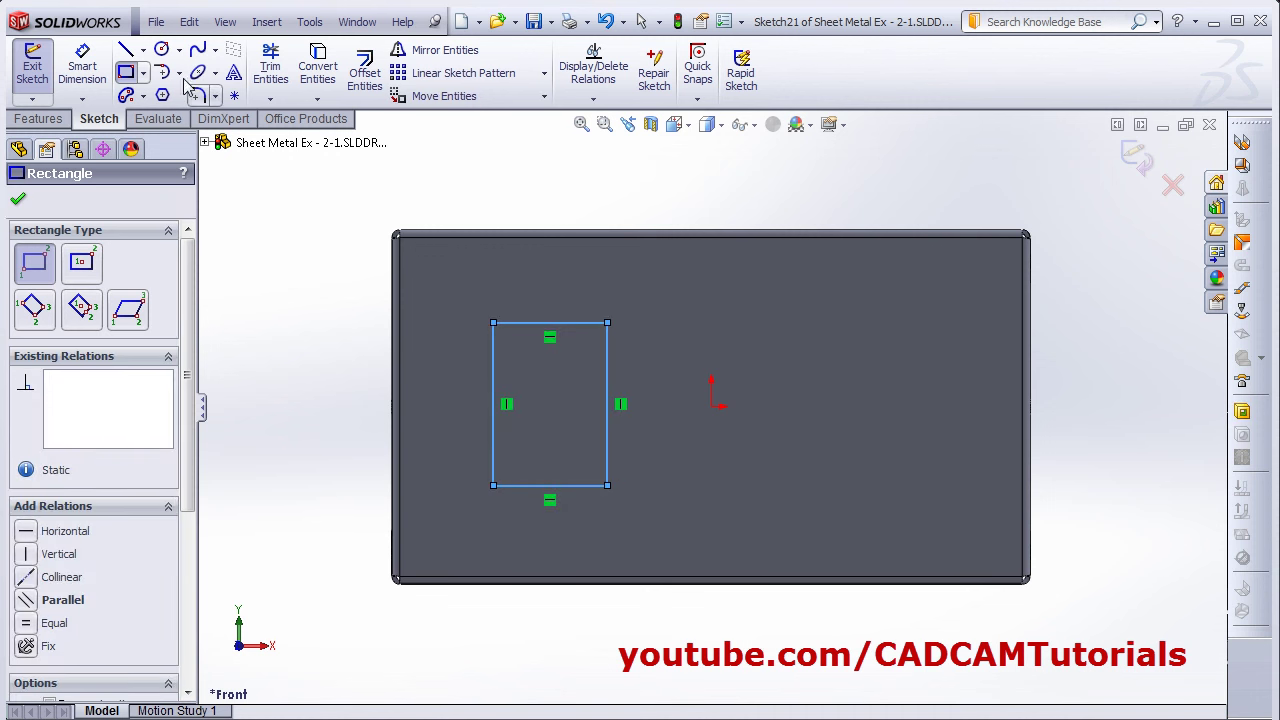
- Dimension the rectangle's left side 30 mm from the base's left edge, as given in the PDF drawing
left_click(88, 62)
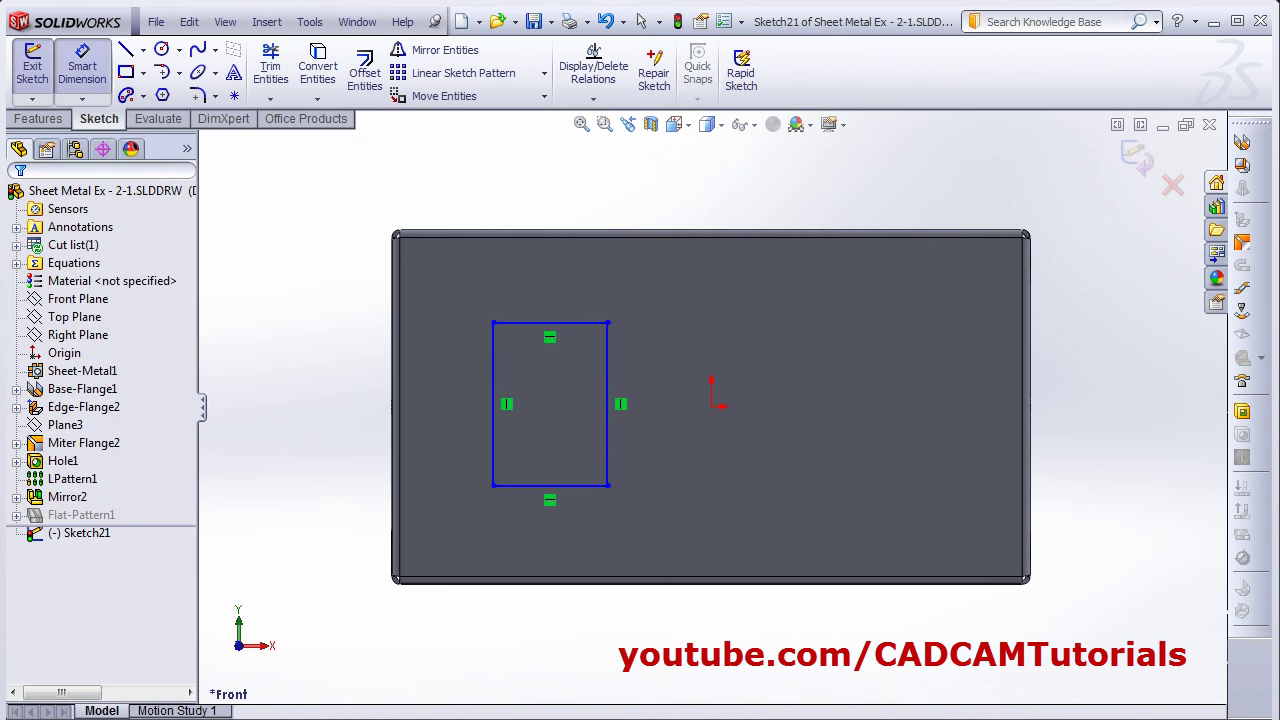
key("alt+Tab")
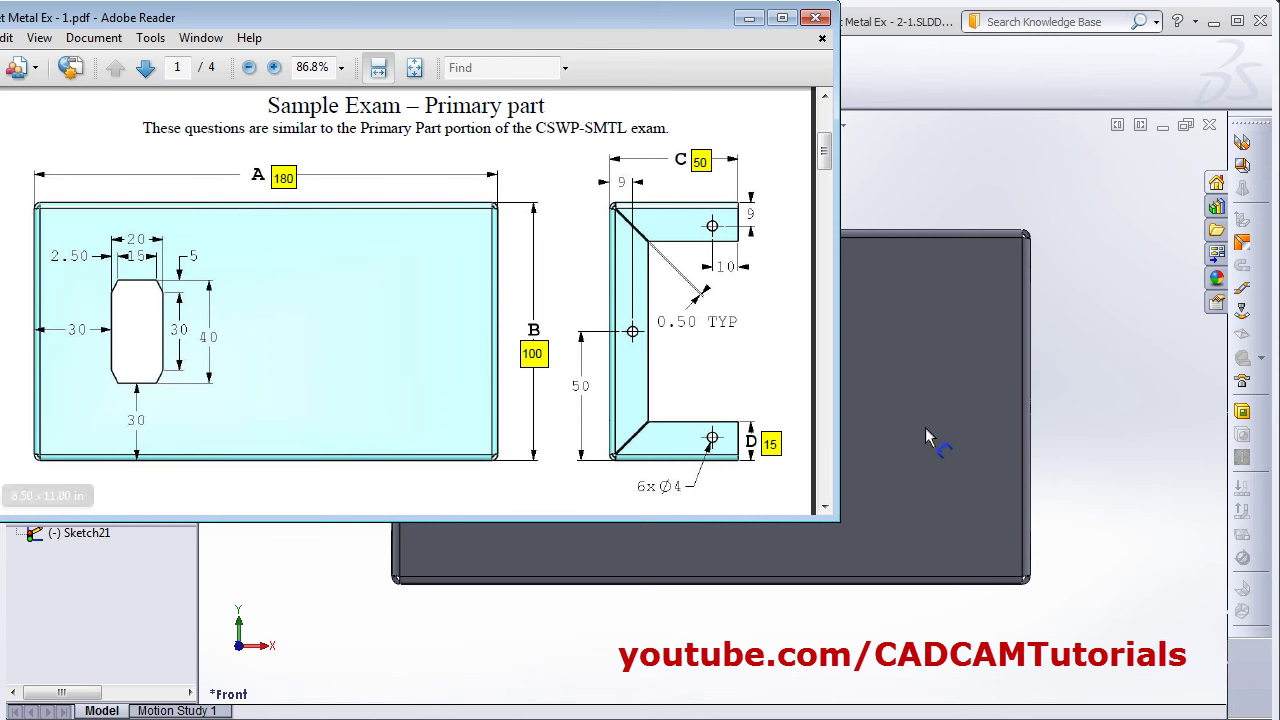
left_click(917, 66)
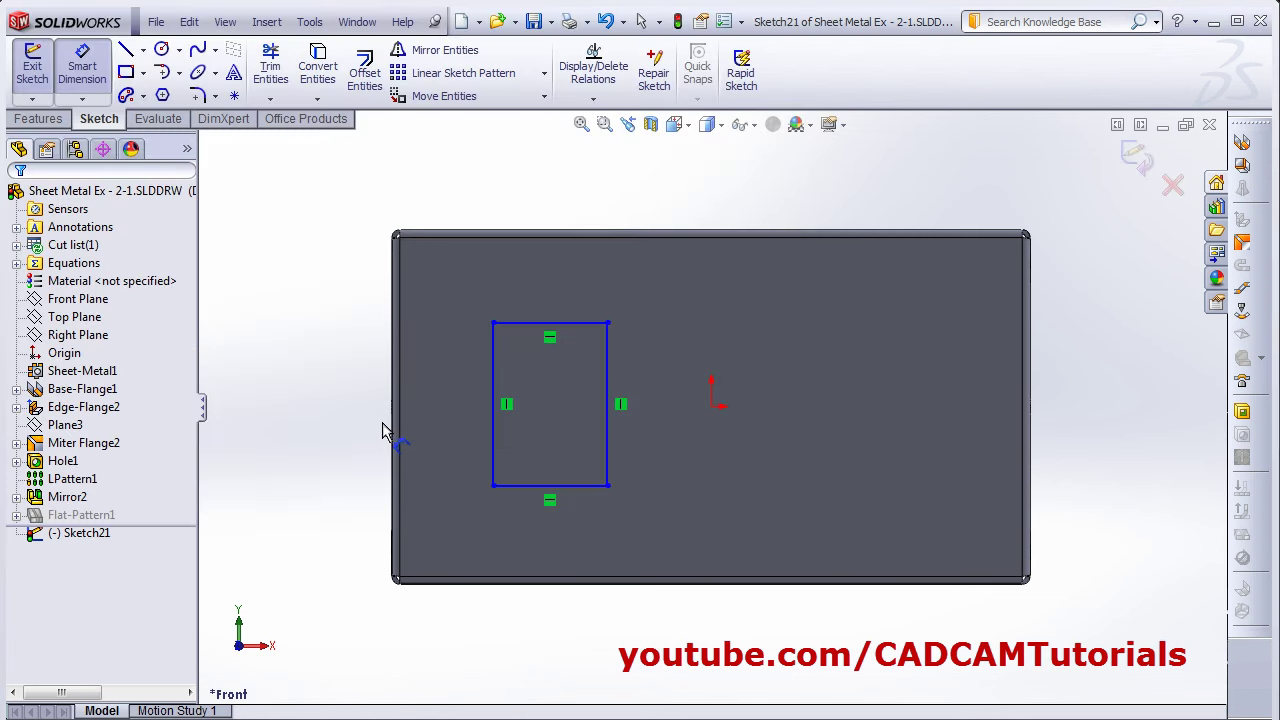
left_click(393, 424)
left_click(494, 437)
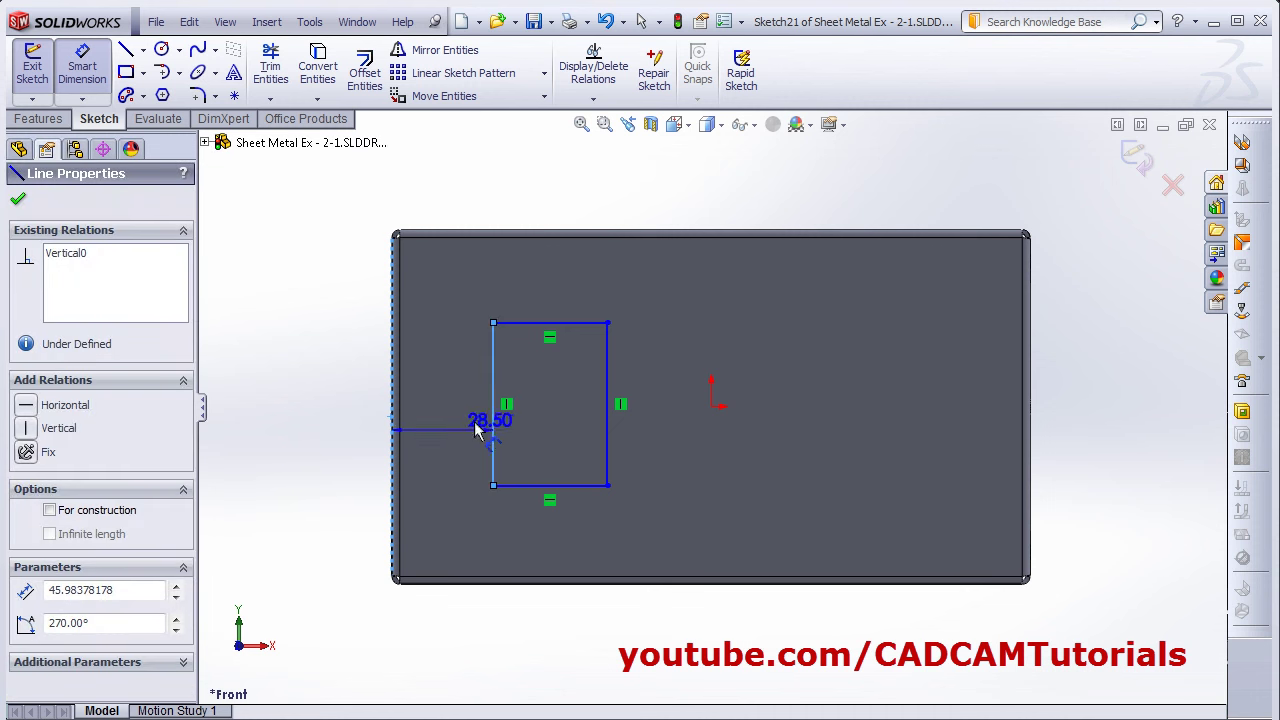
left_click(445, 392)
type("3")
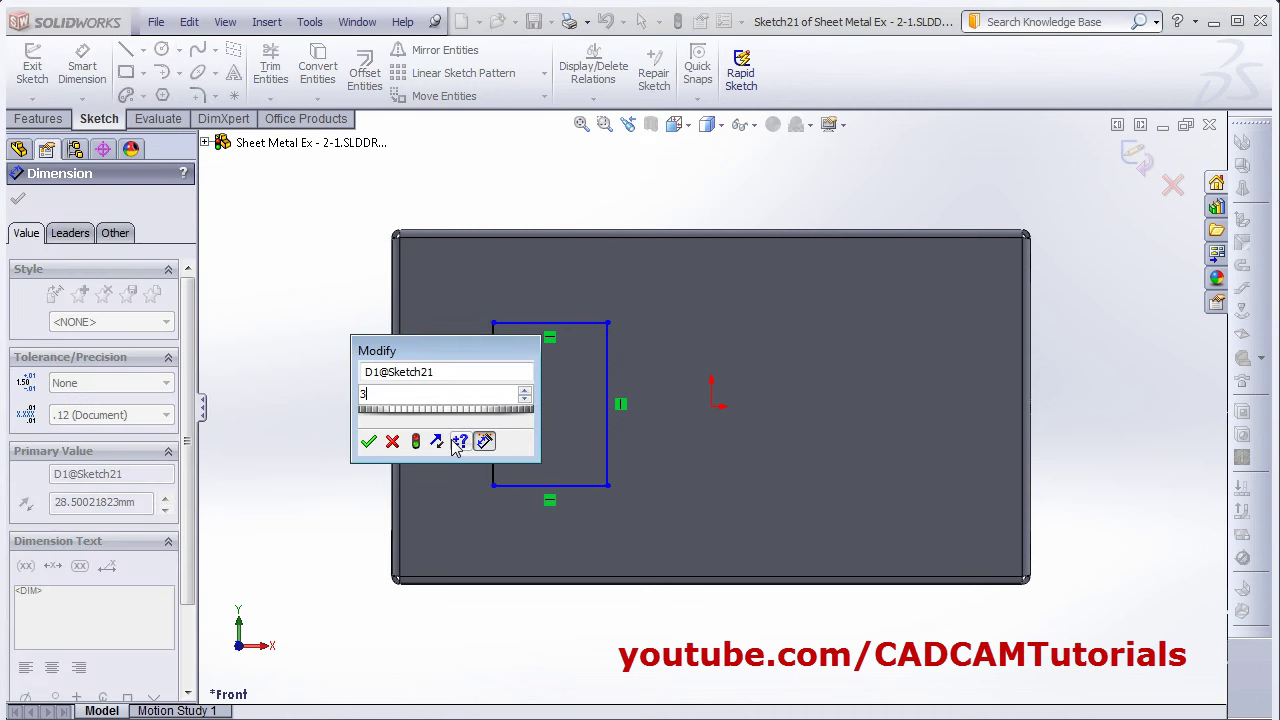
type("0")
key("Return")
- Dimension the rectangle 20 mm wide and 40 mm high
left_click(575, 324)
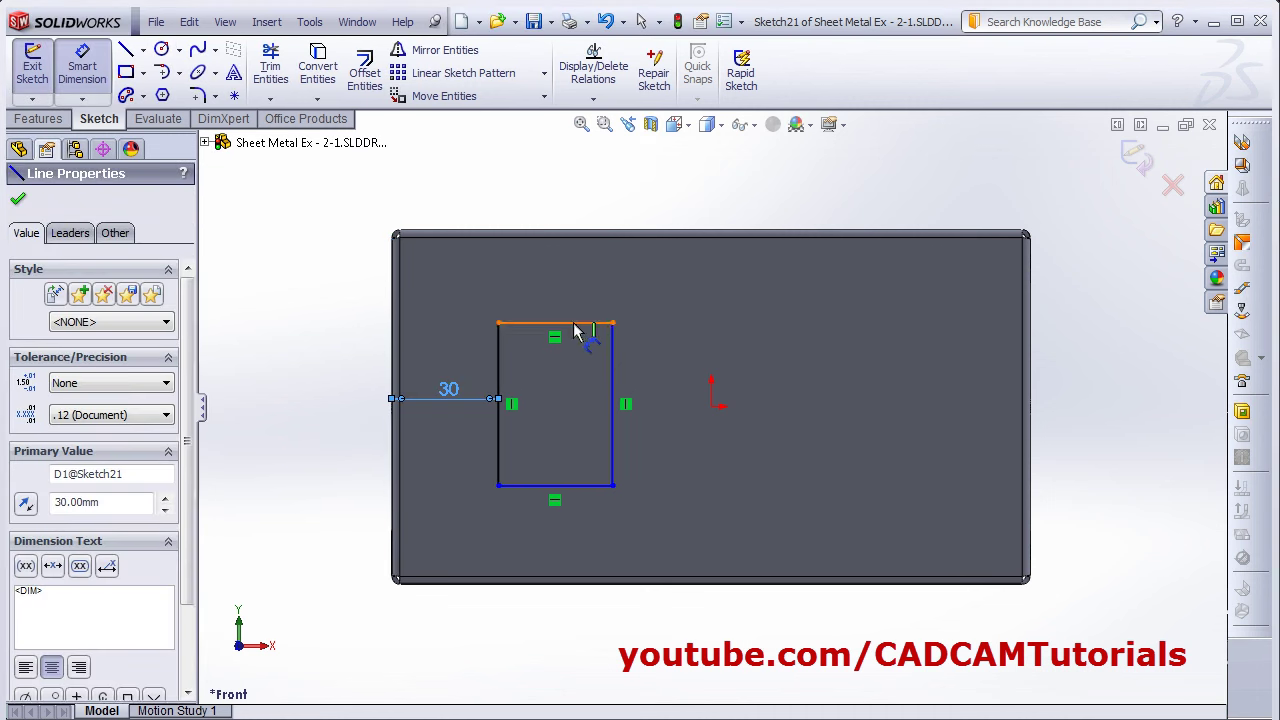
left_click(565, 273)
type("20")
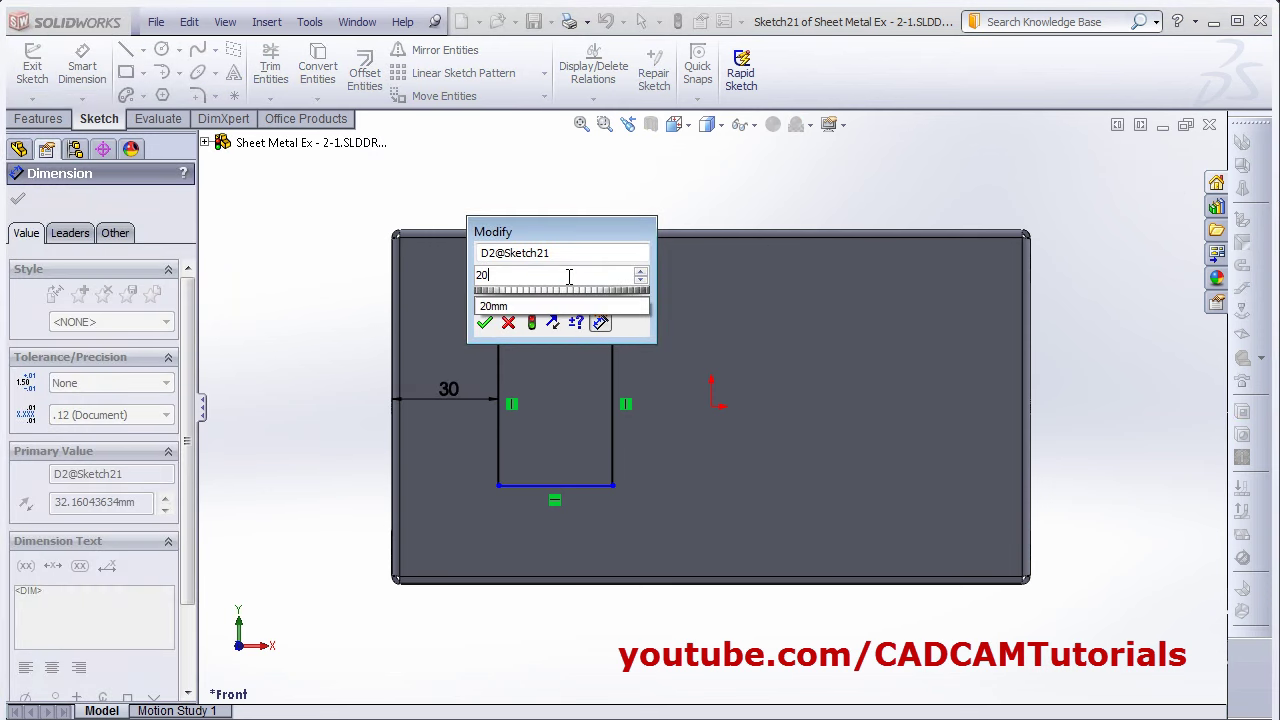
key("Return")
left_click(575, 397)
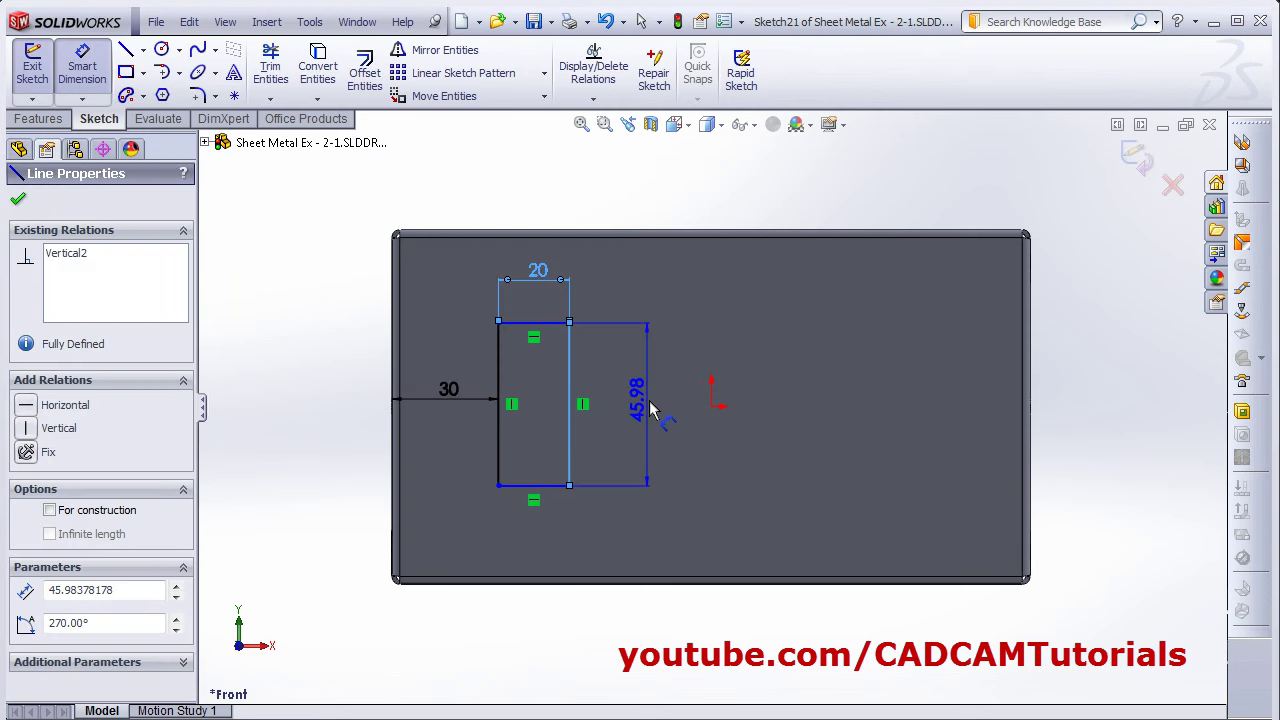
left_click(766, 402)
type("40")
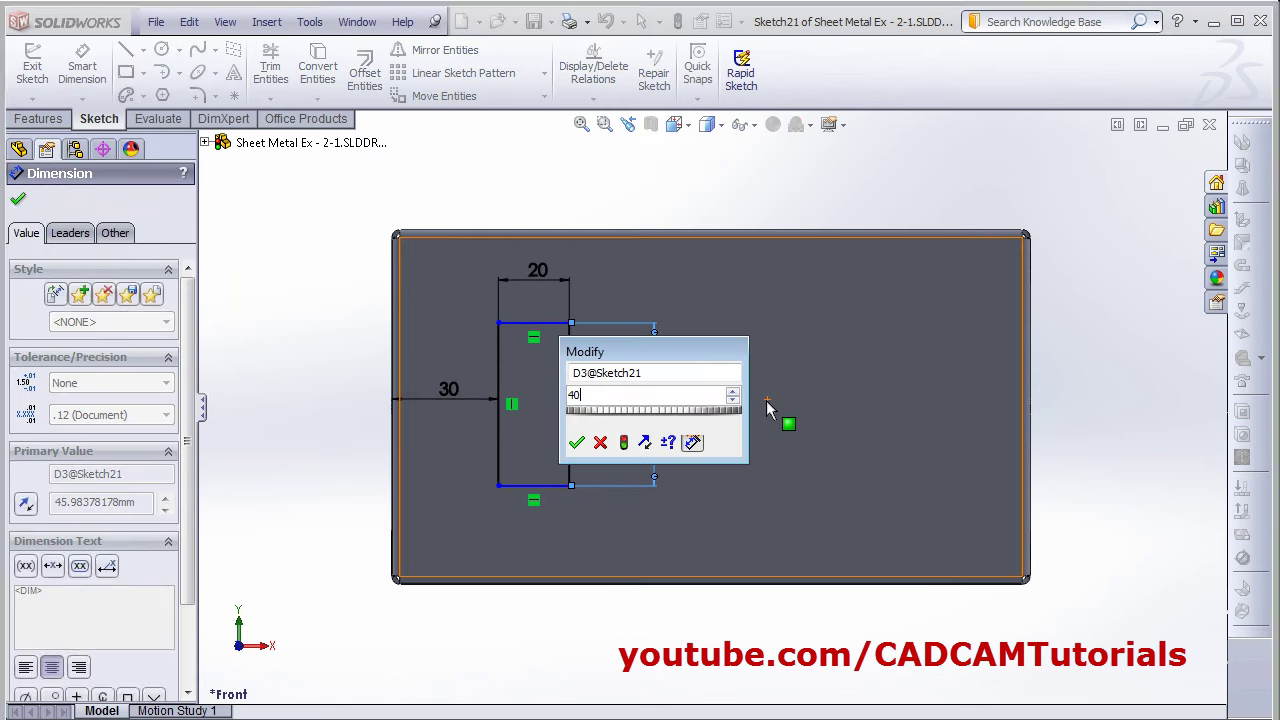
key("Return")
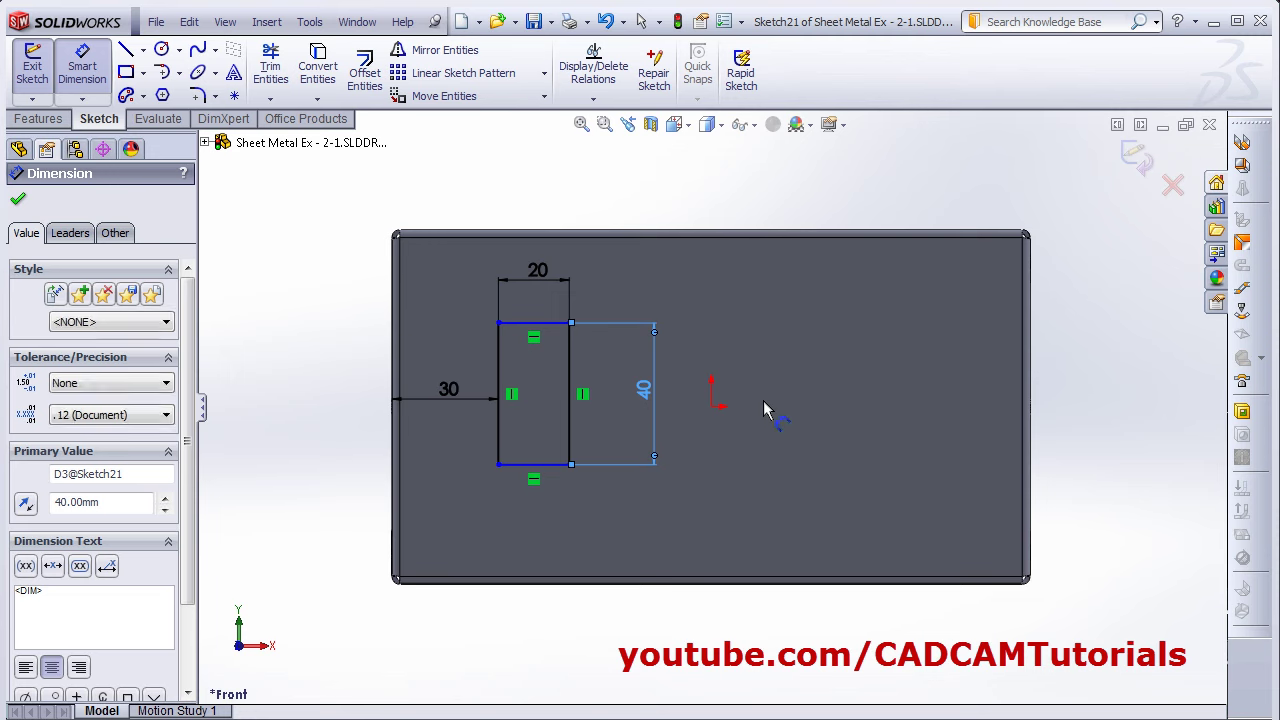
- Dimension the rectangle's bottom side 30 mm from the base's lower edge
left_click(523, 590)
left_click(520, 465)
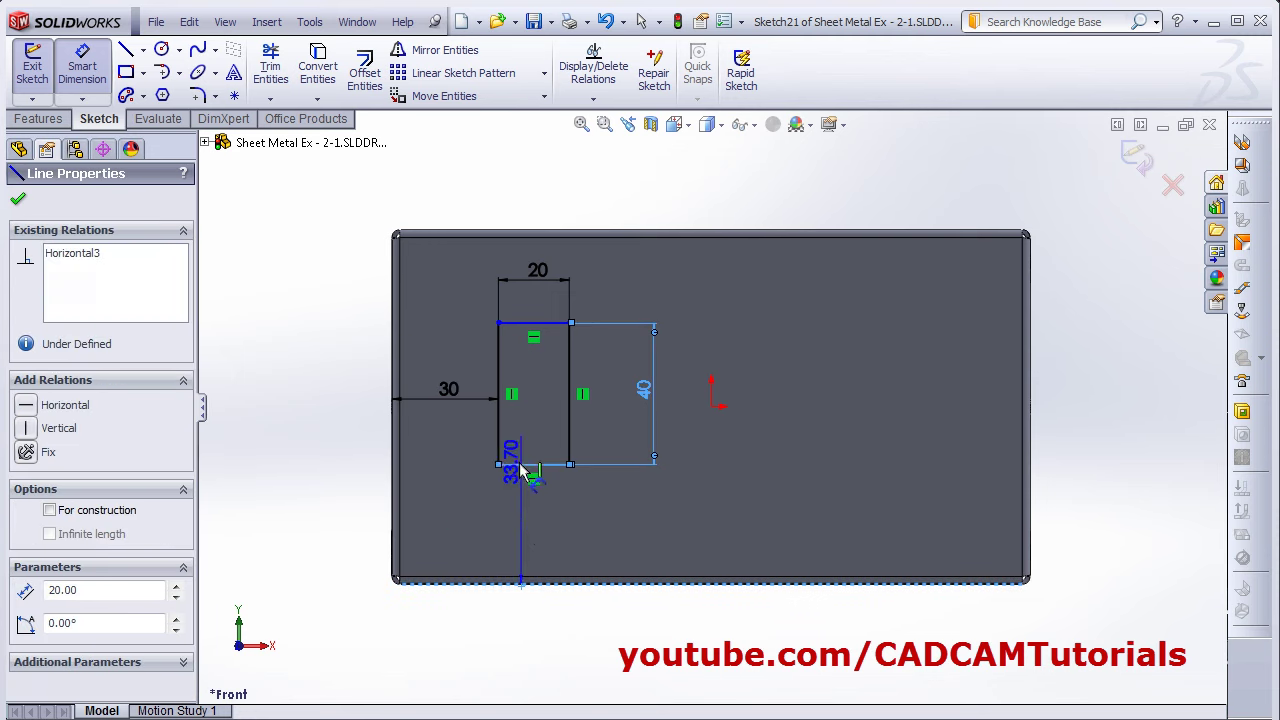
left_click(458, 526)
type("30")
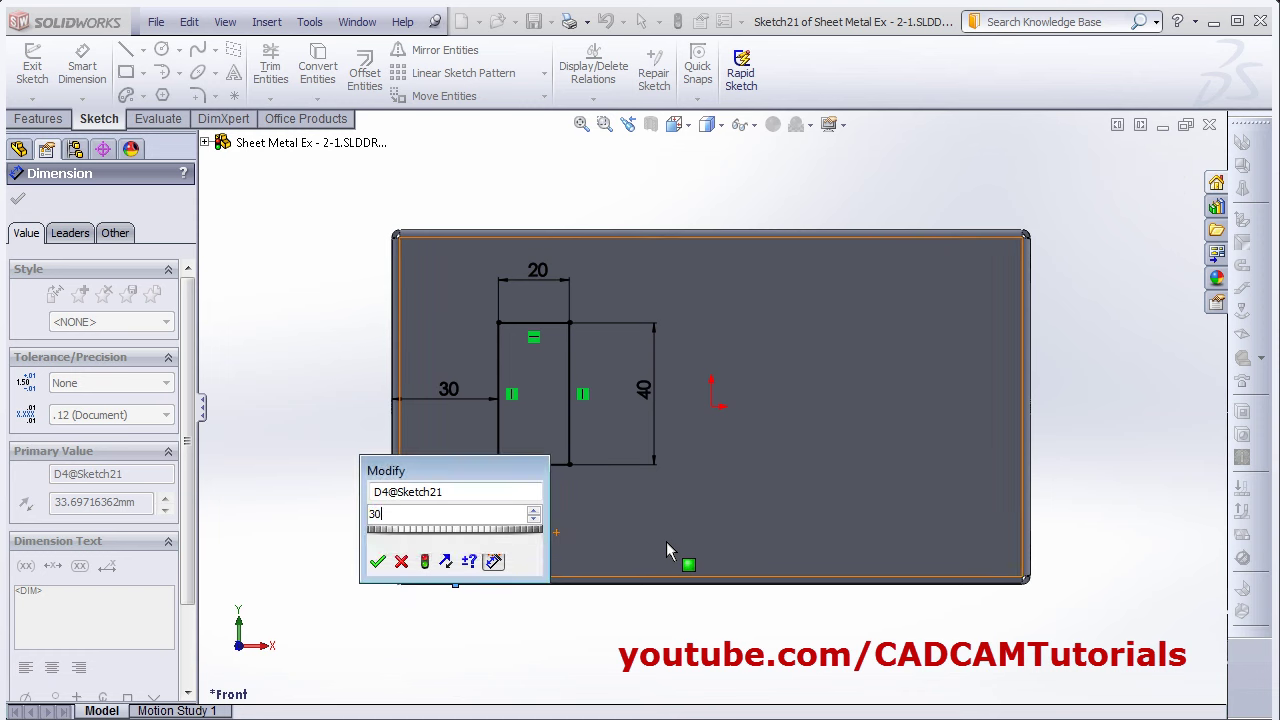
key("Return")
- Check the cutout's corner sizes in the PDF drawing and set up a distance-distance sketch chamfer of 2.5 mm by 5 mm
key("alt+Tab")
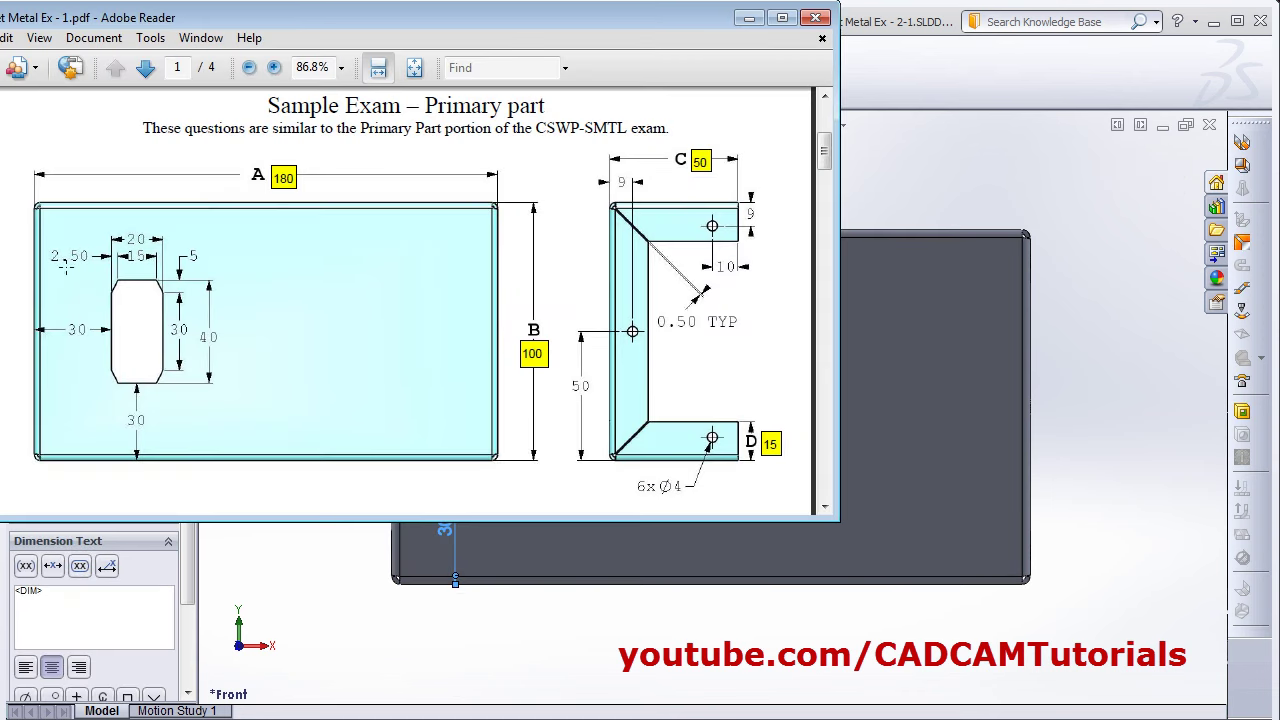
key("alt+Tab")
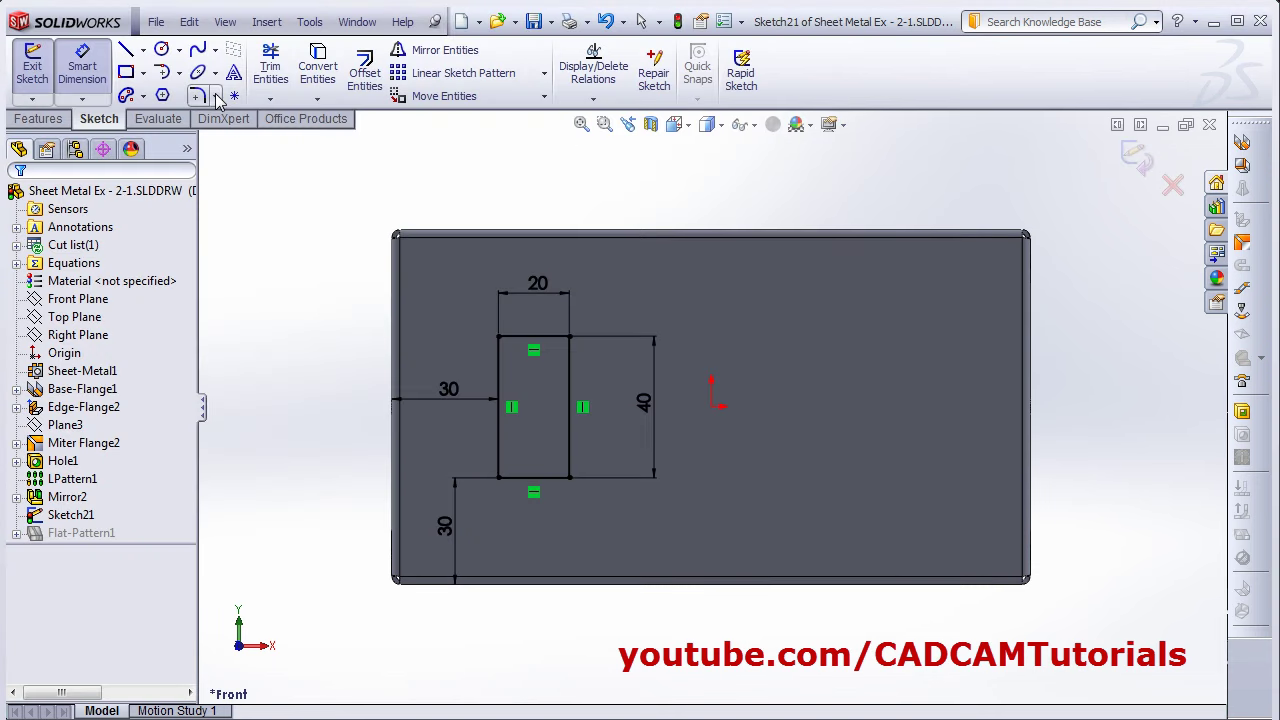
left_click(216, 97)
left_click(250, 139)
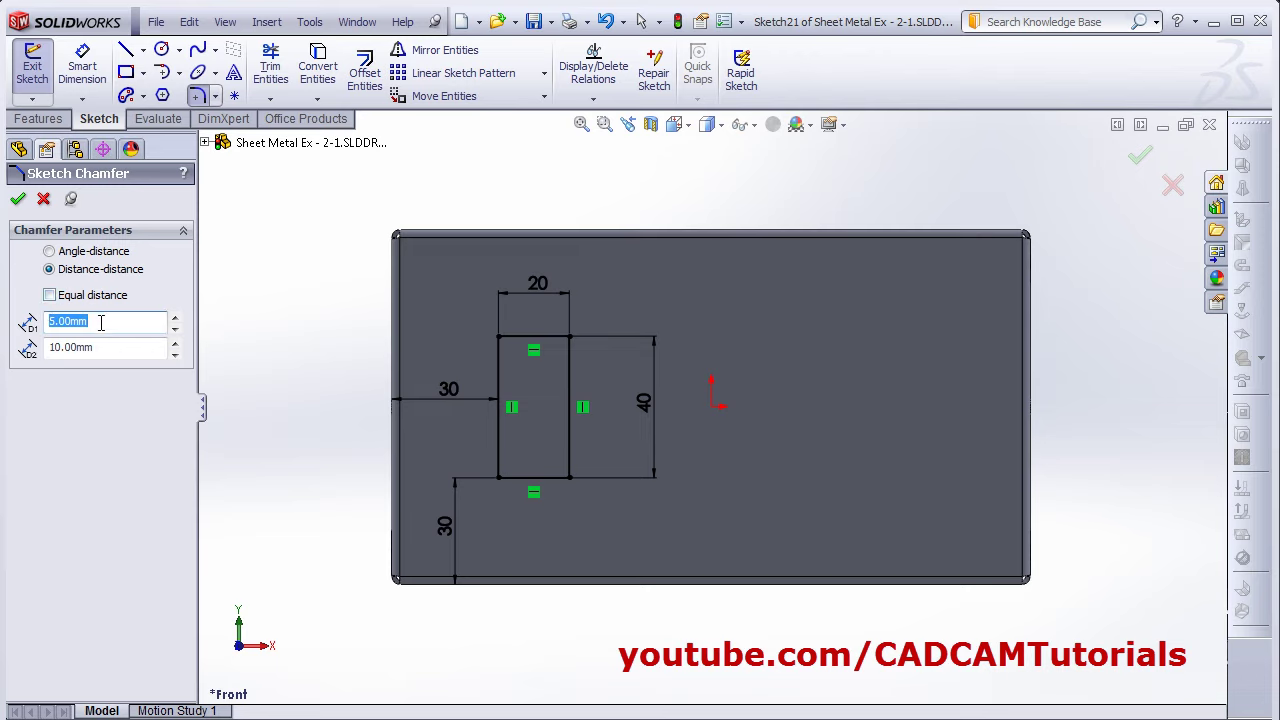
type("2.")
left_click(111, 347)
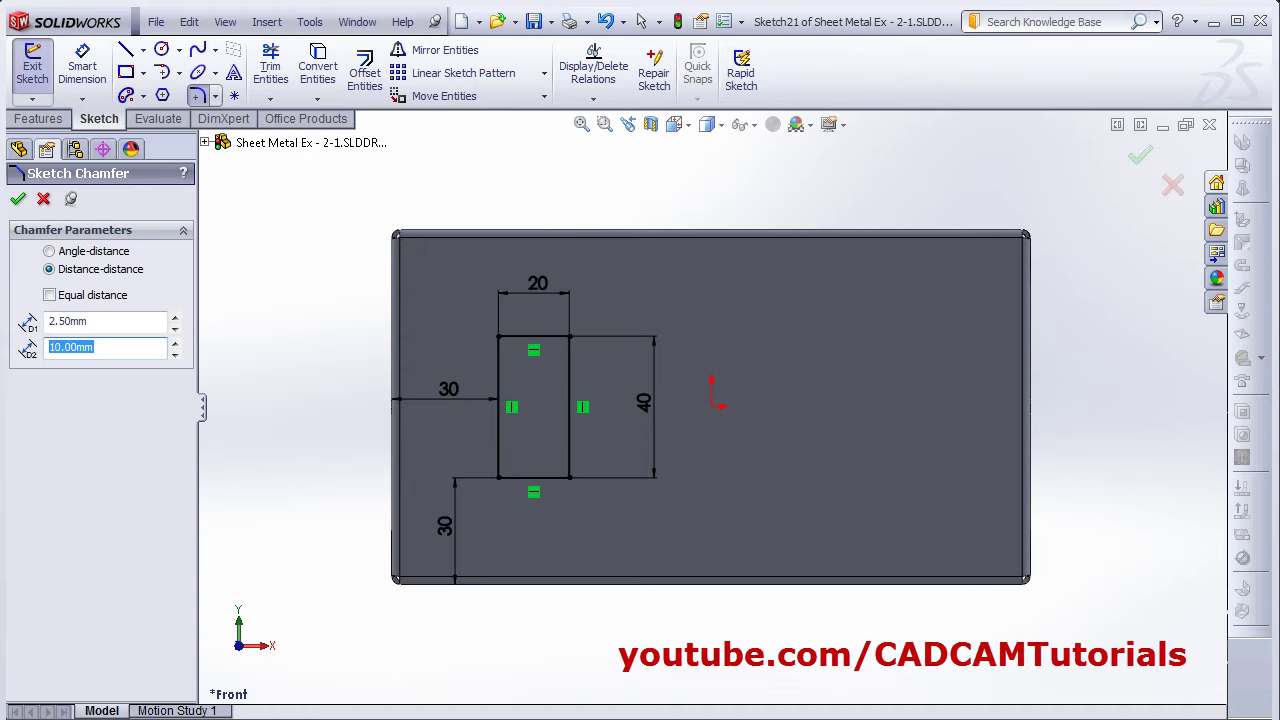
type("5.00mm")
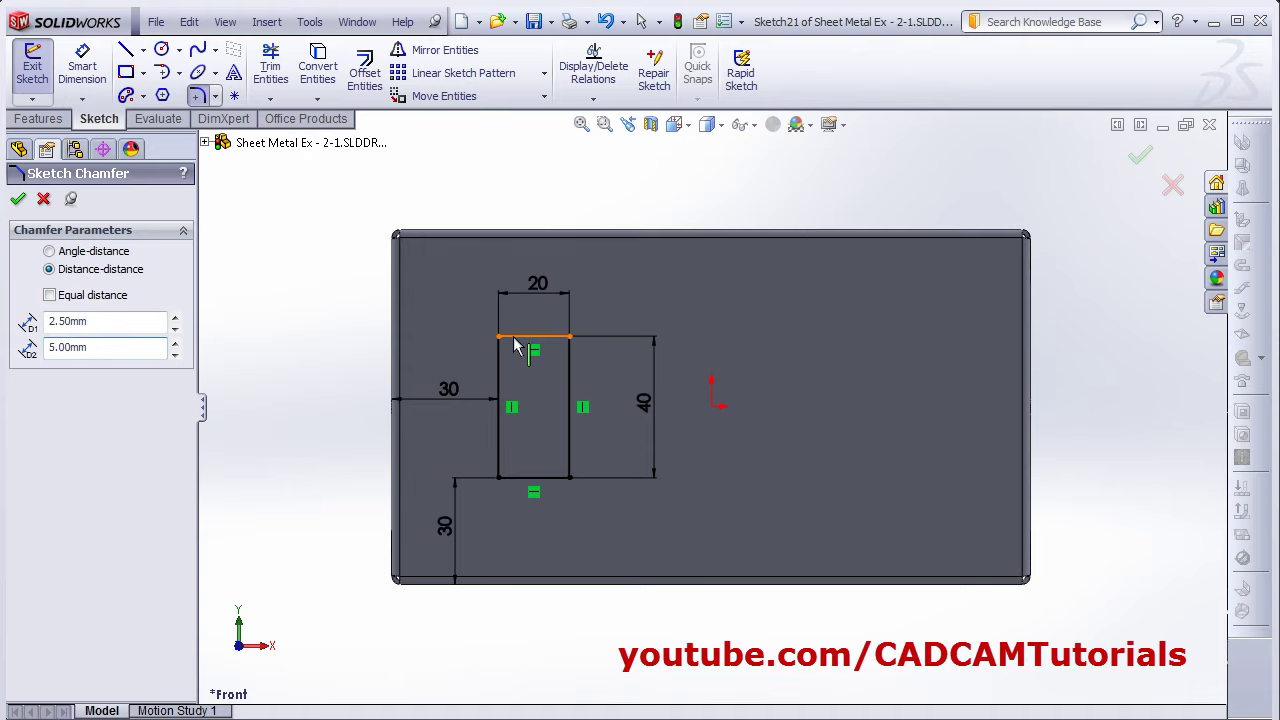
- Chamfer all four rectangle corners with 2.5 mm along the horizontal sides and 5 mm along the vertical sides
scroll(515, 357, "up", 2)
scroll(694, 408, "down", 6)
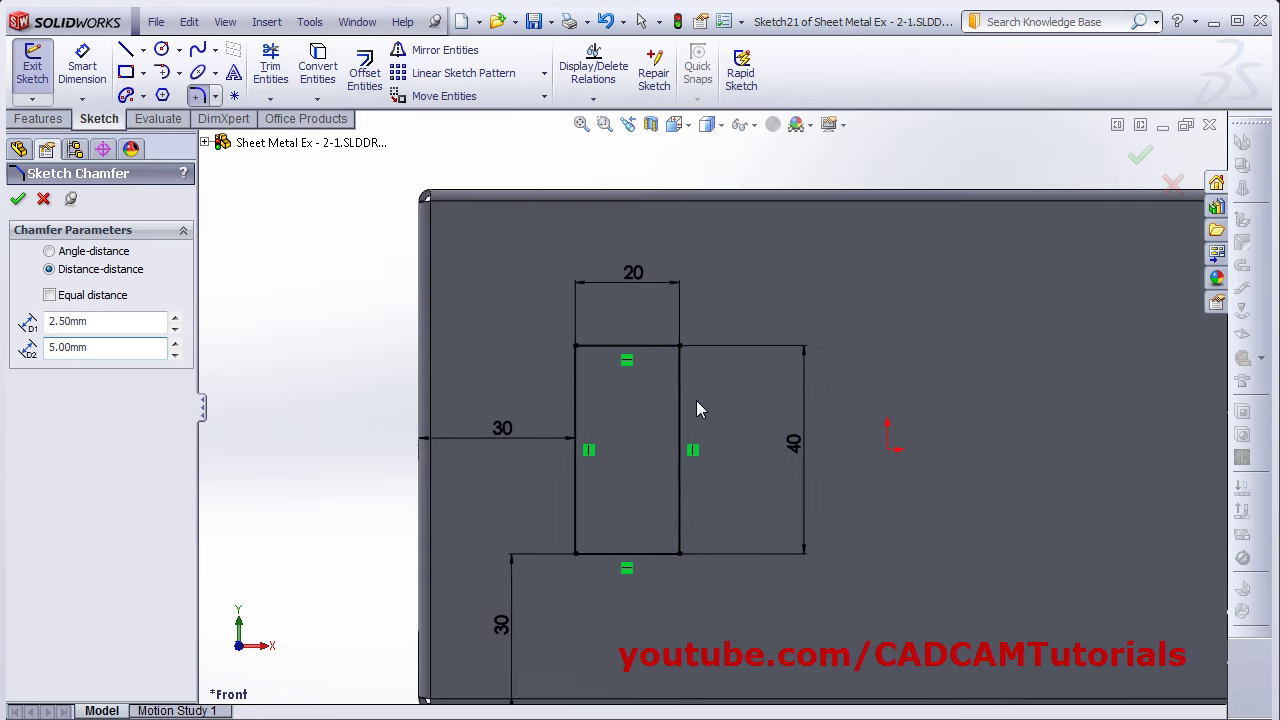
left_click(566, 322)
left_click(522, 435)
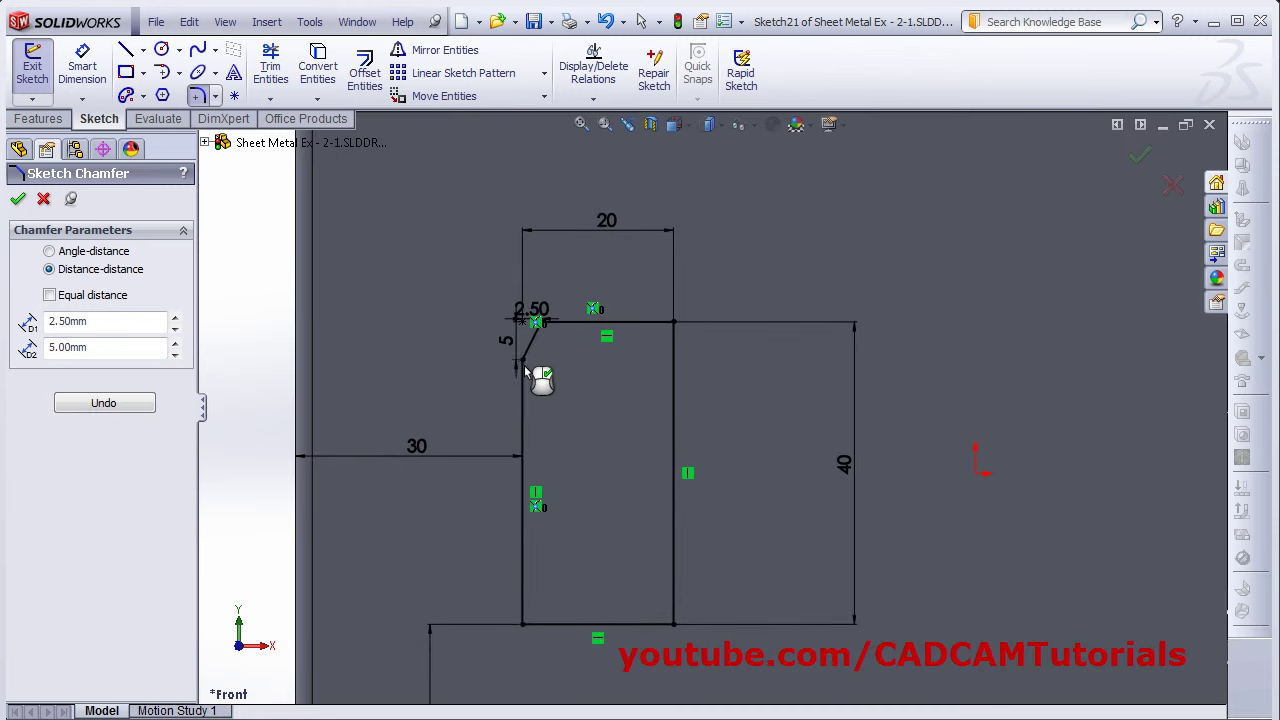
left_click(555, 624)
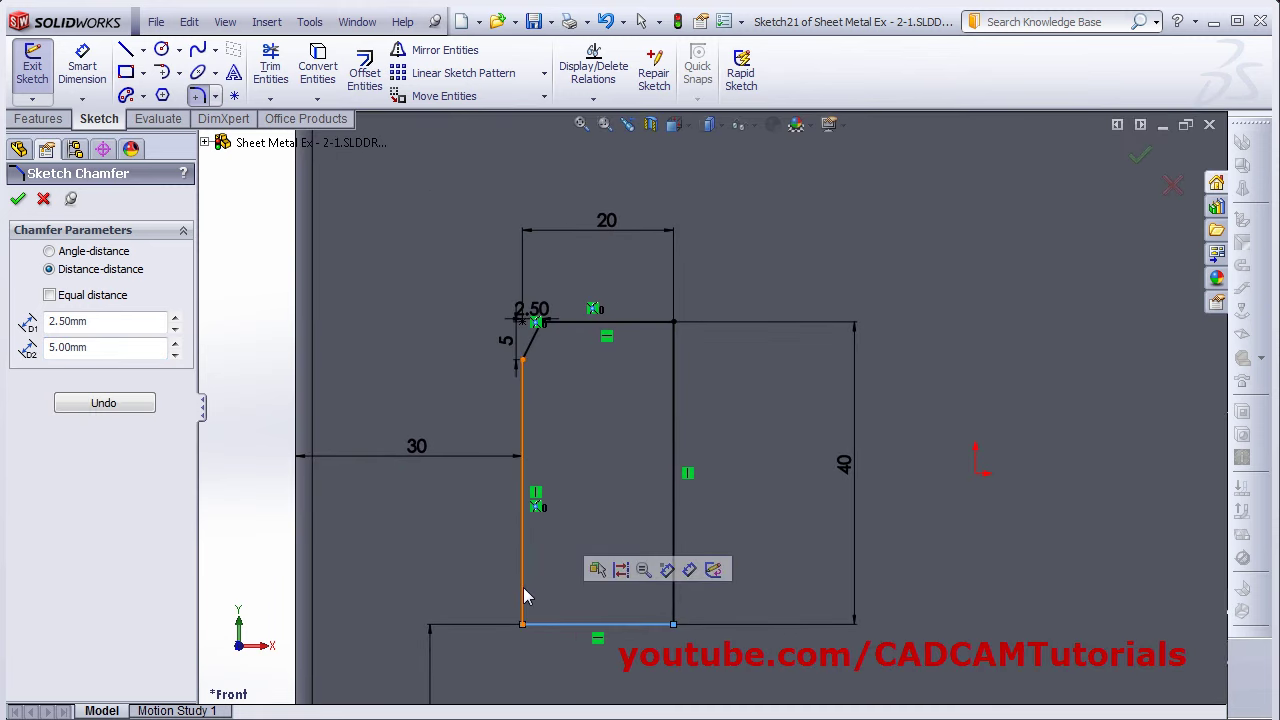
left_click(522, 605)
left_click(655, 624)
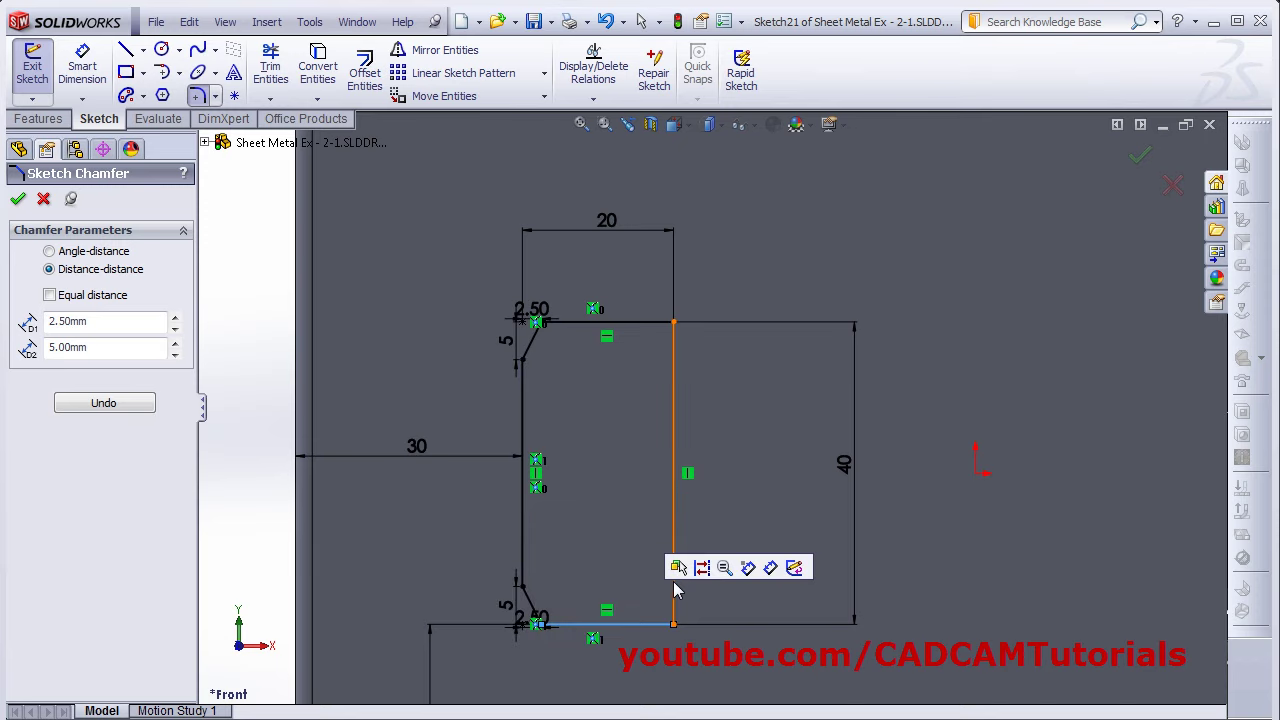
left_click(672, 600)
left_click(645, 326)
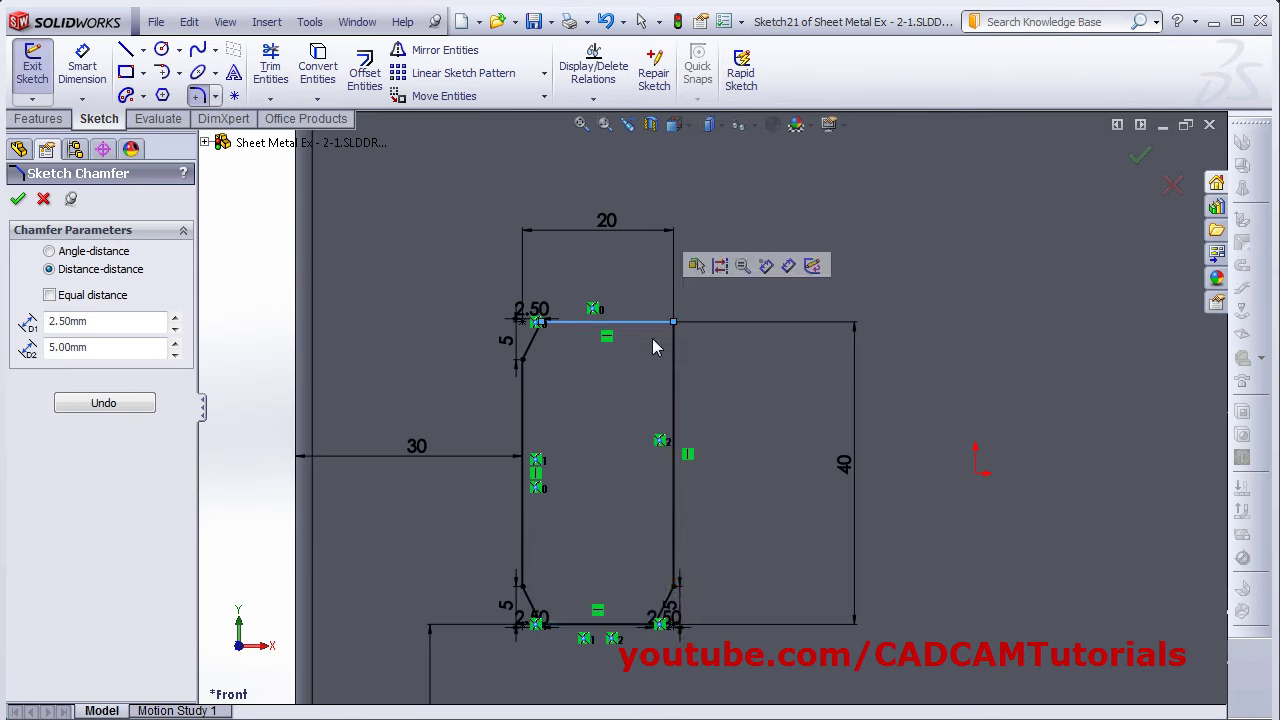
left_click(672, 362)
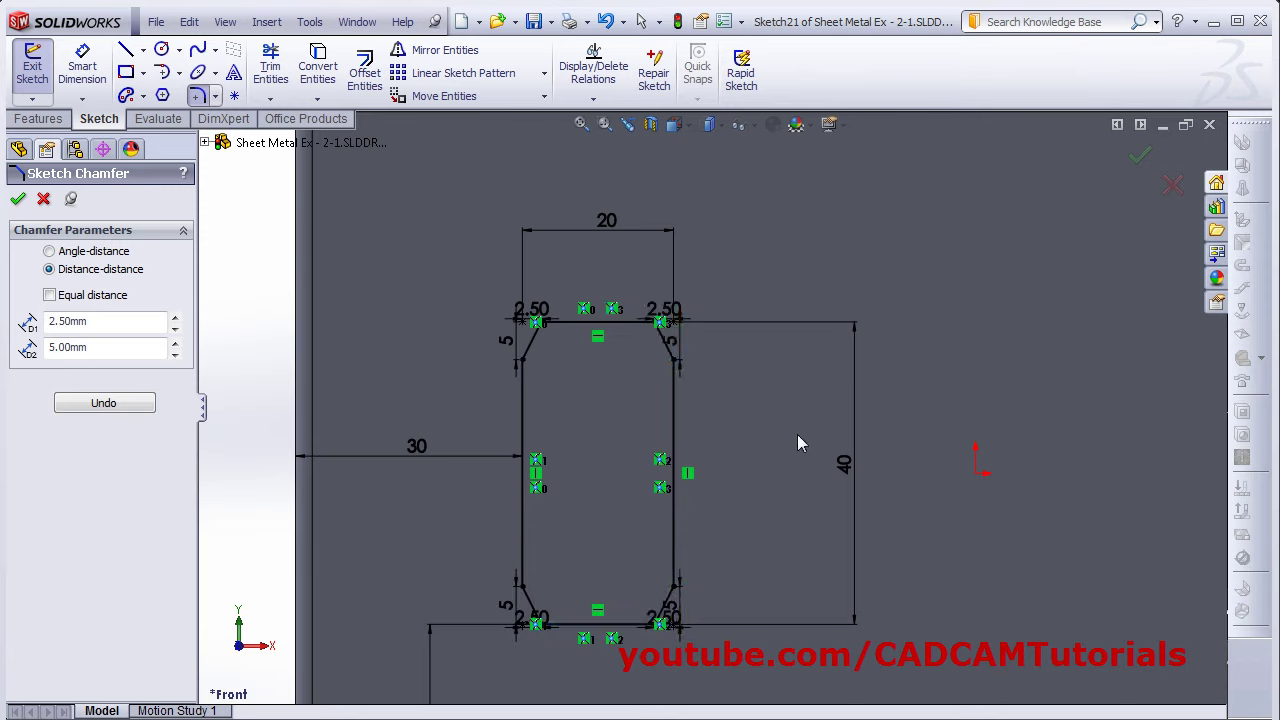
left_click(1140, 157)
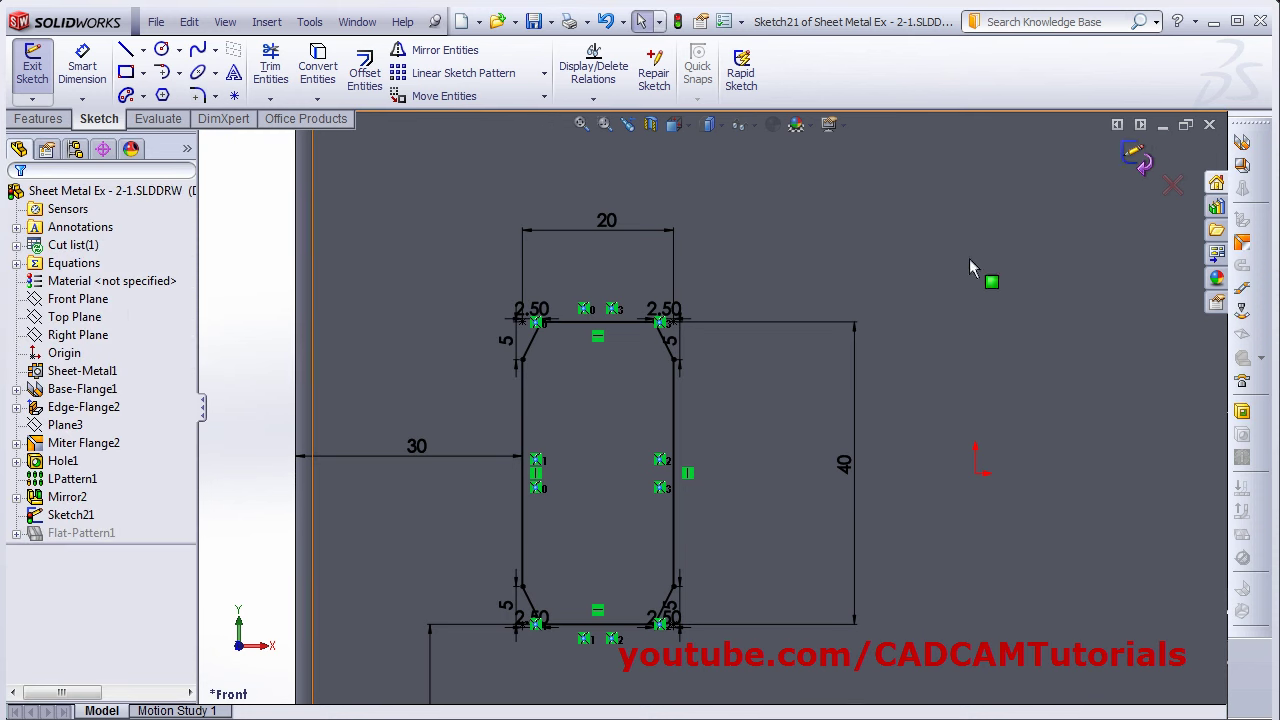
- Finish the sketch and cut the chamfered profile through the base as a 10 mm blind normal cut
left_click(1135, 160)
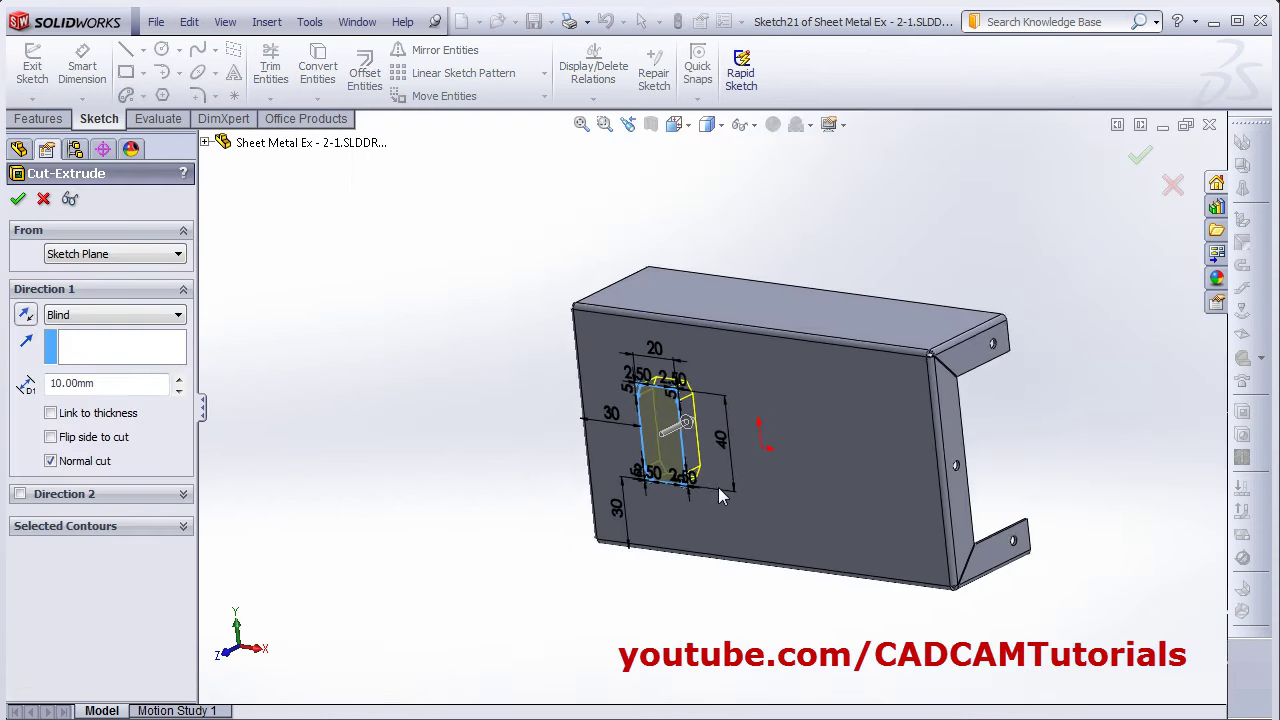
scroll(738, 417, "down", 2)
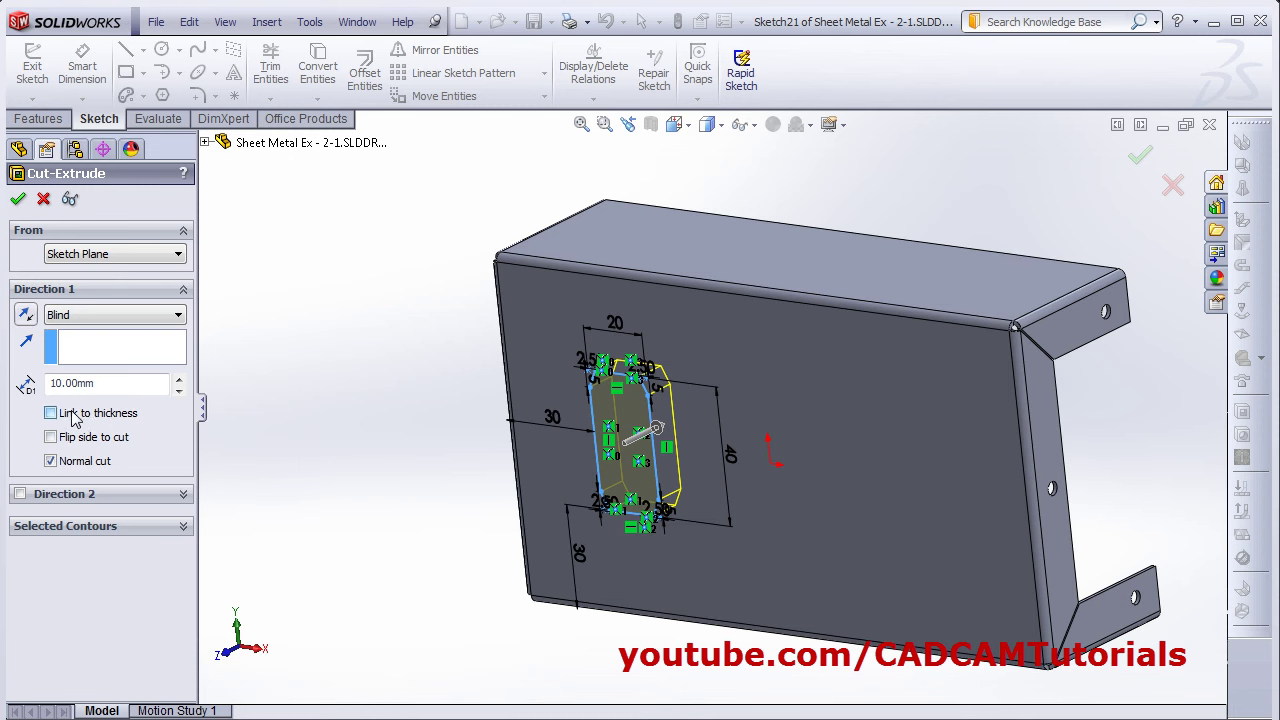
left_click(18, 198)
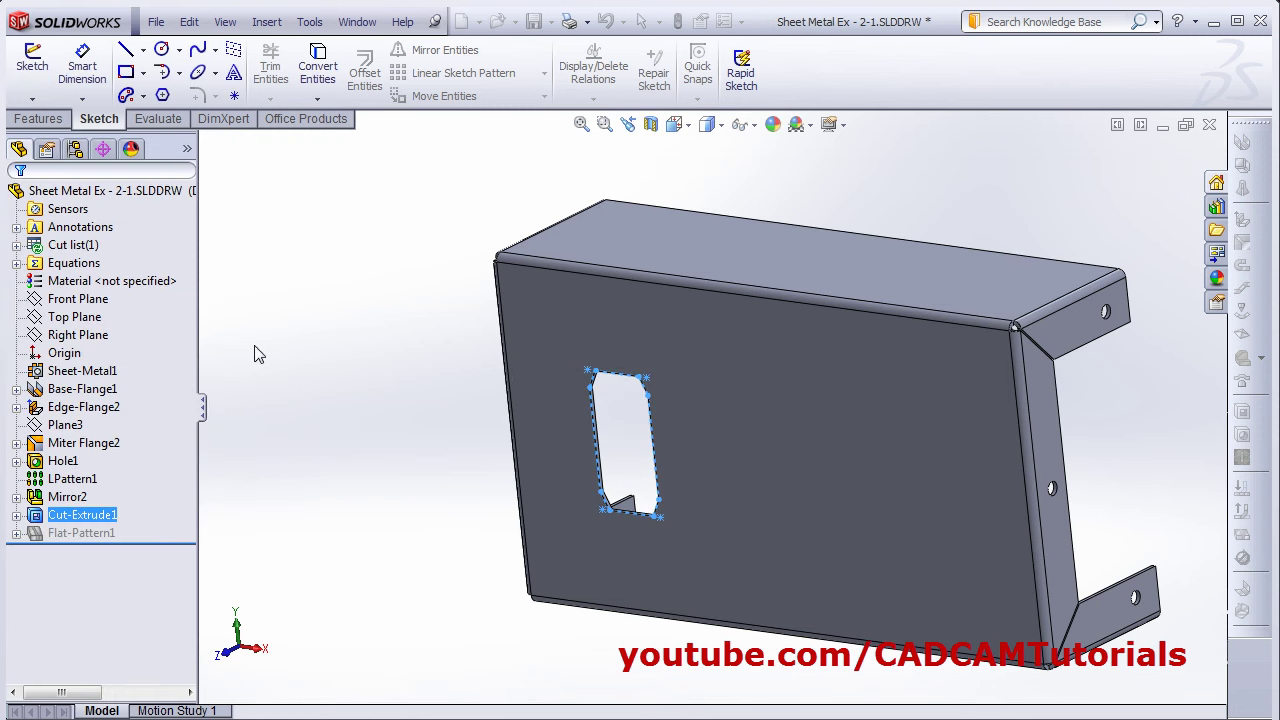
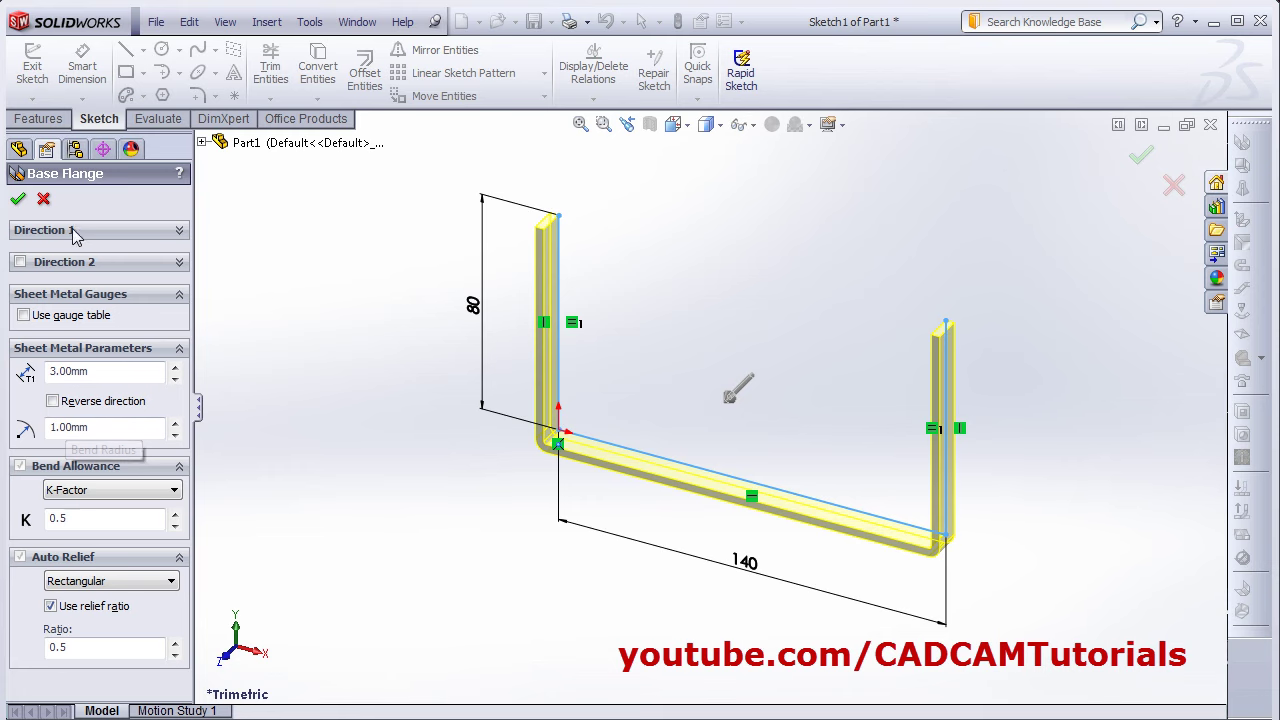
- Check the second part's PDF drawing and set the U-shaped base flange's blind Direction 1 depth to 75 mm
left_click(180, 232)
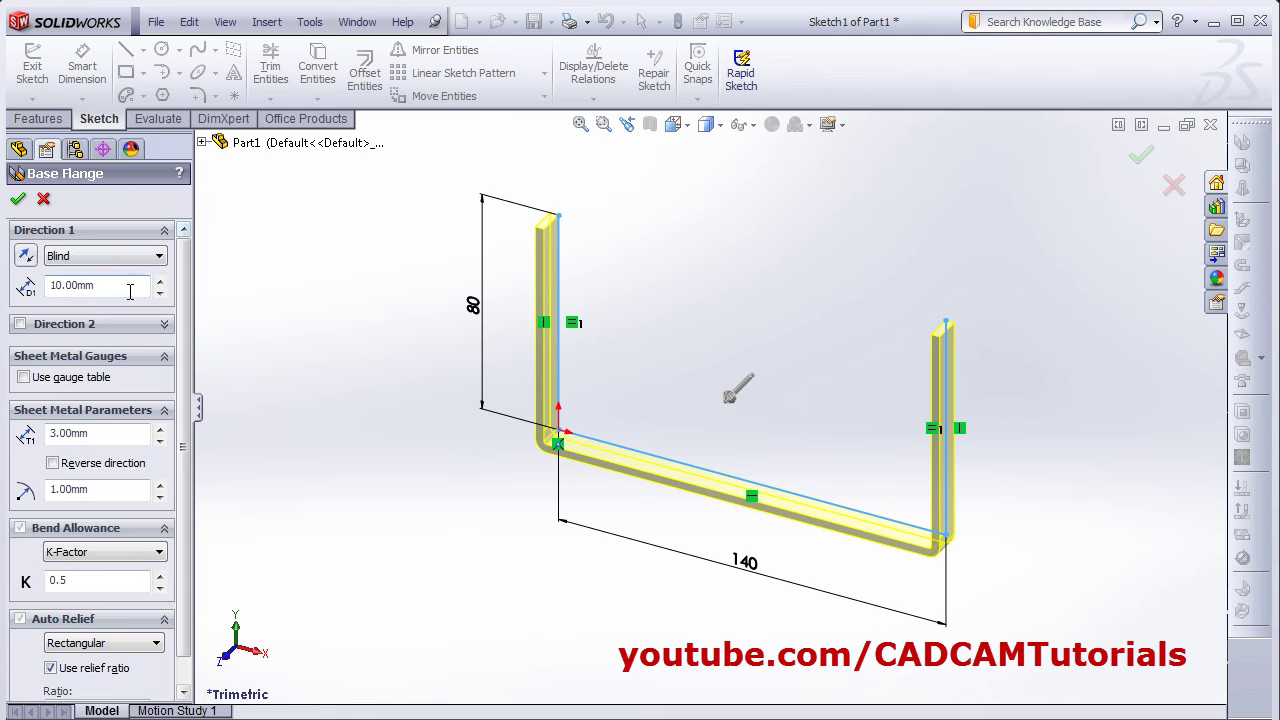
key("alt+Tab")
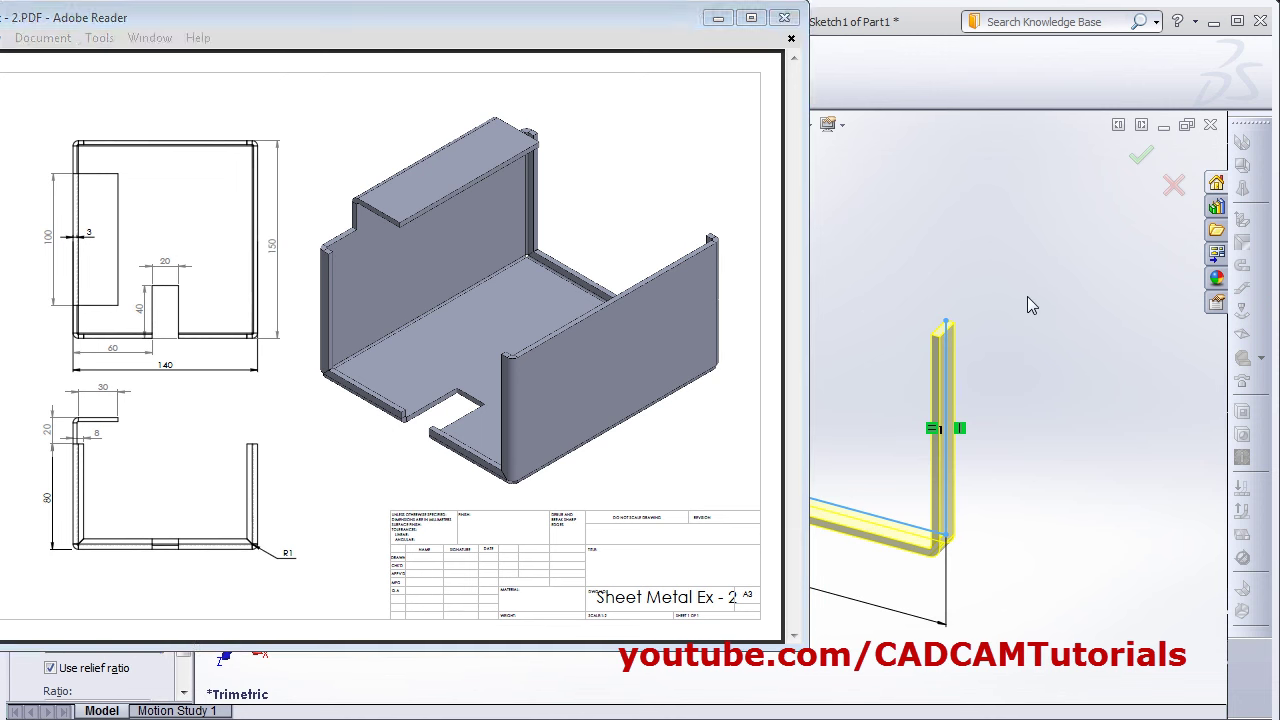
key("alt+Tab")
double_click(123, 286)
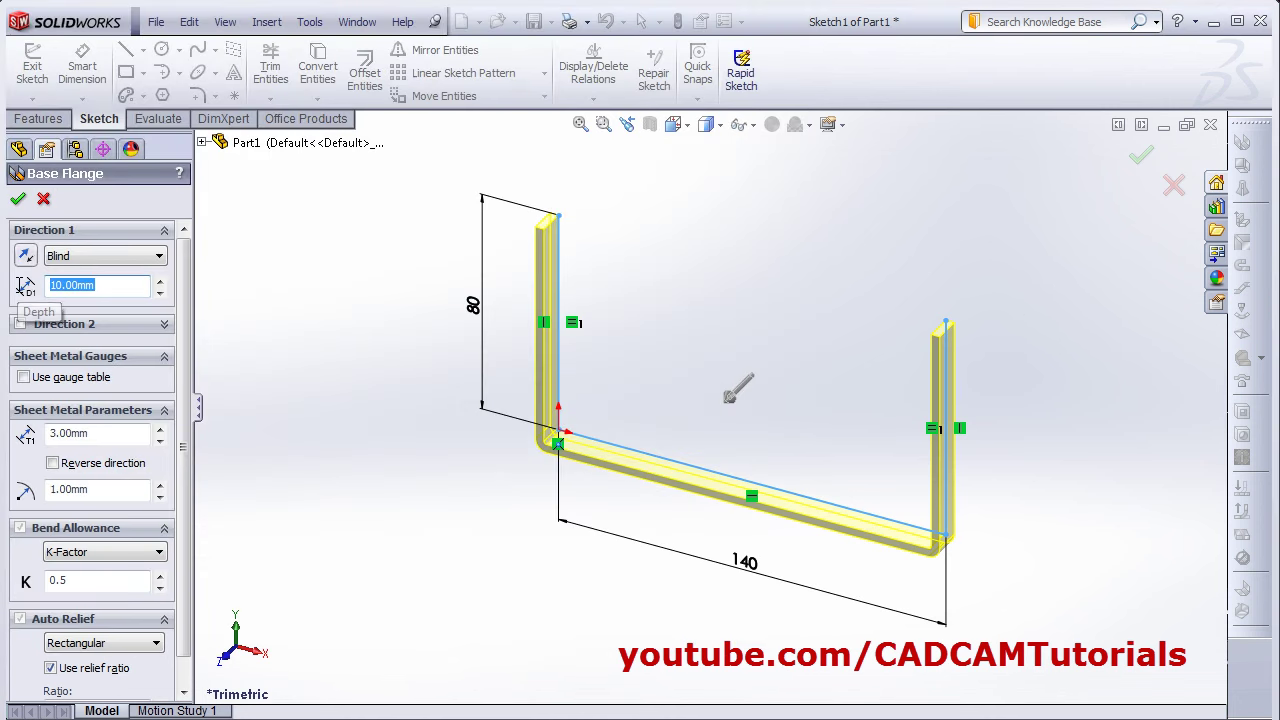
type("75")
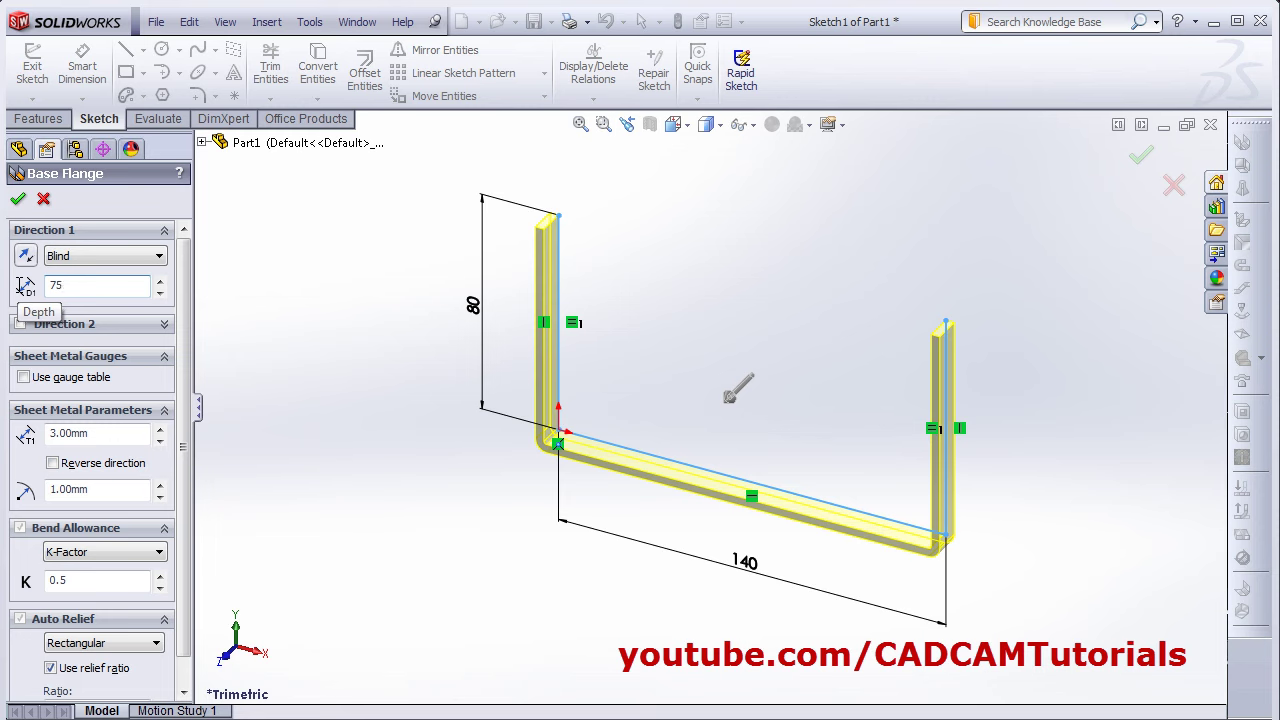
key("Return")
- View the base flange from the front and reverse its thickness direction to the inside of the sketch profile
left_click(673, 124)
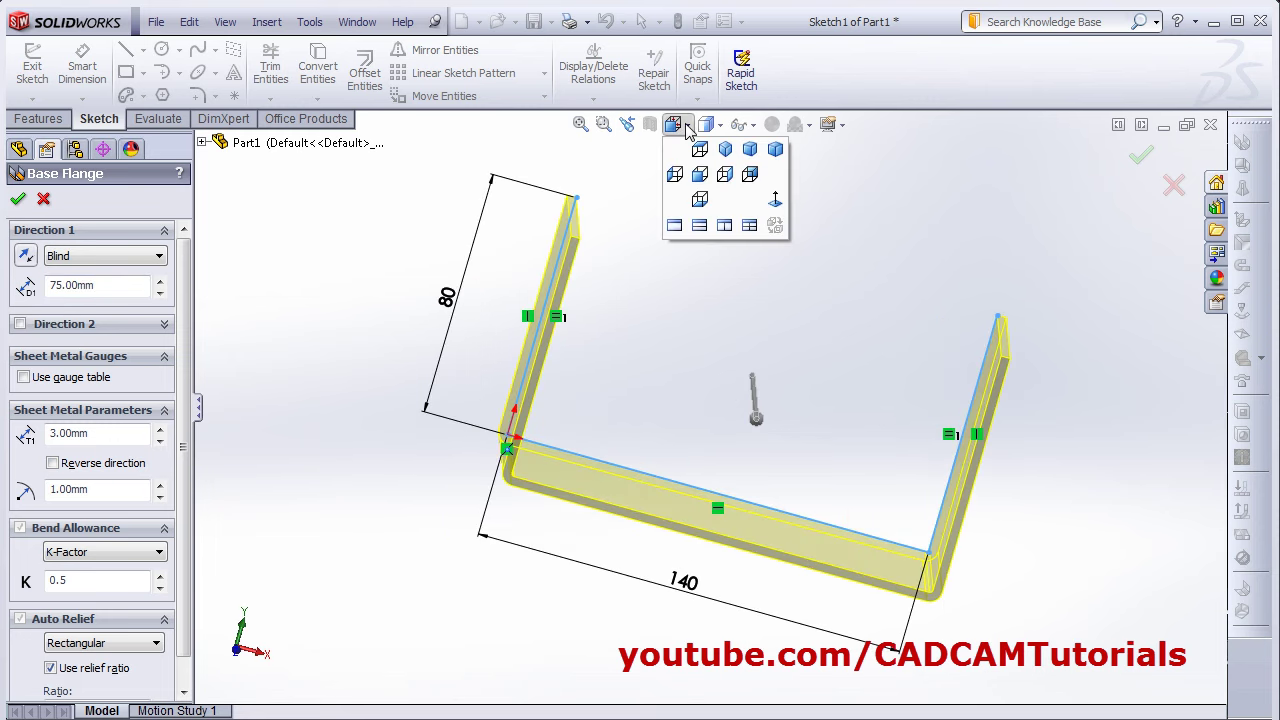
left_click(701, 180)
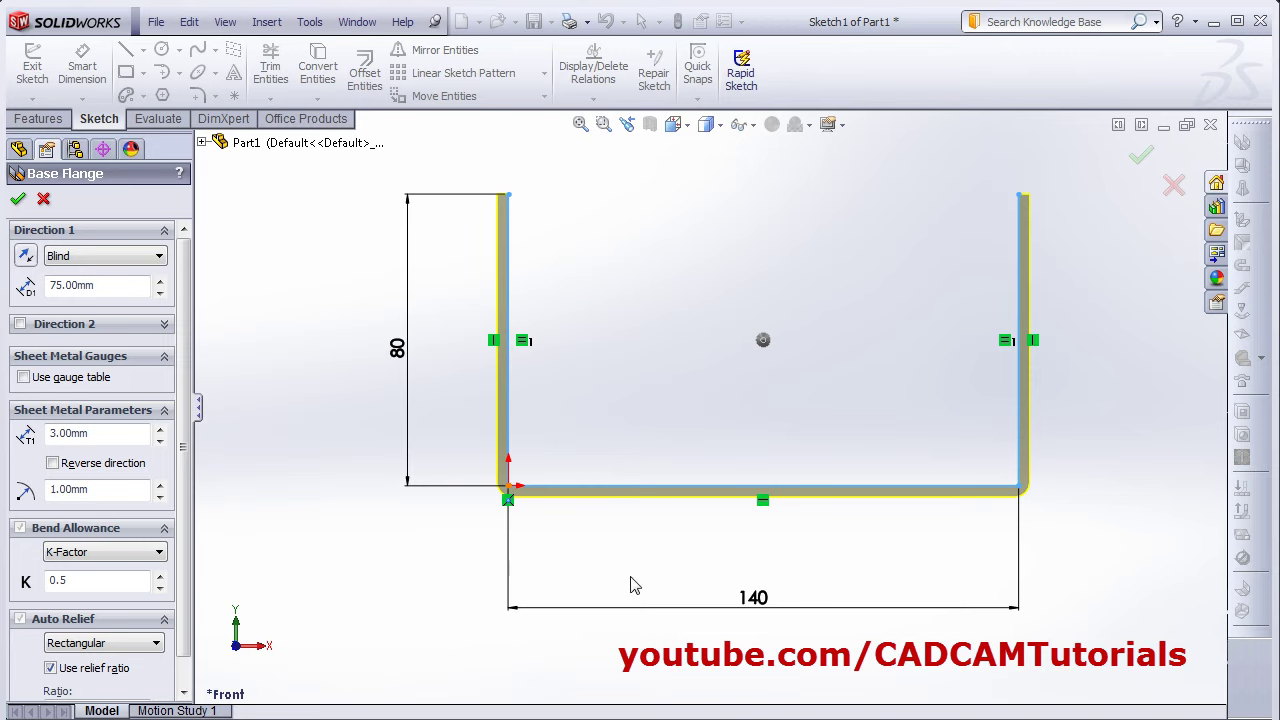
left_click(53, 464)
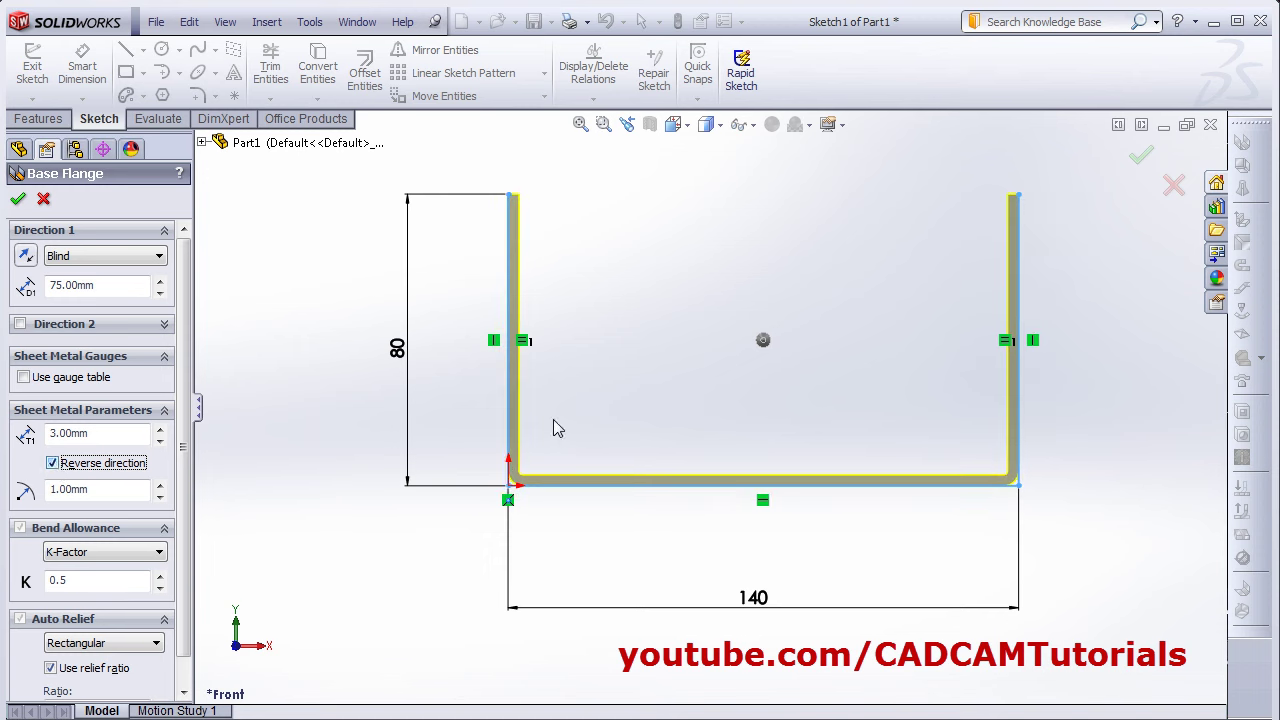
- Accept the base flange and check the PDF drawing for the return flanges along the U-shaped edges
left_click(1139, 157)
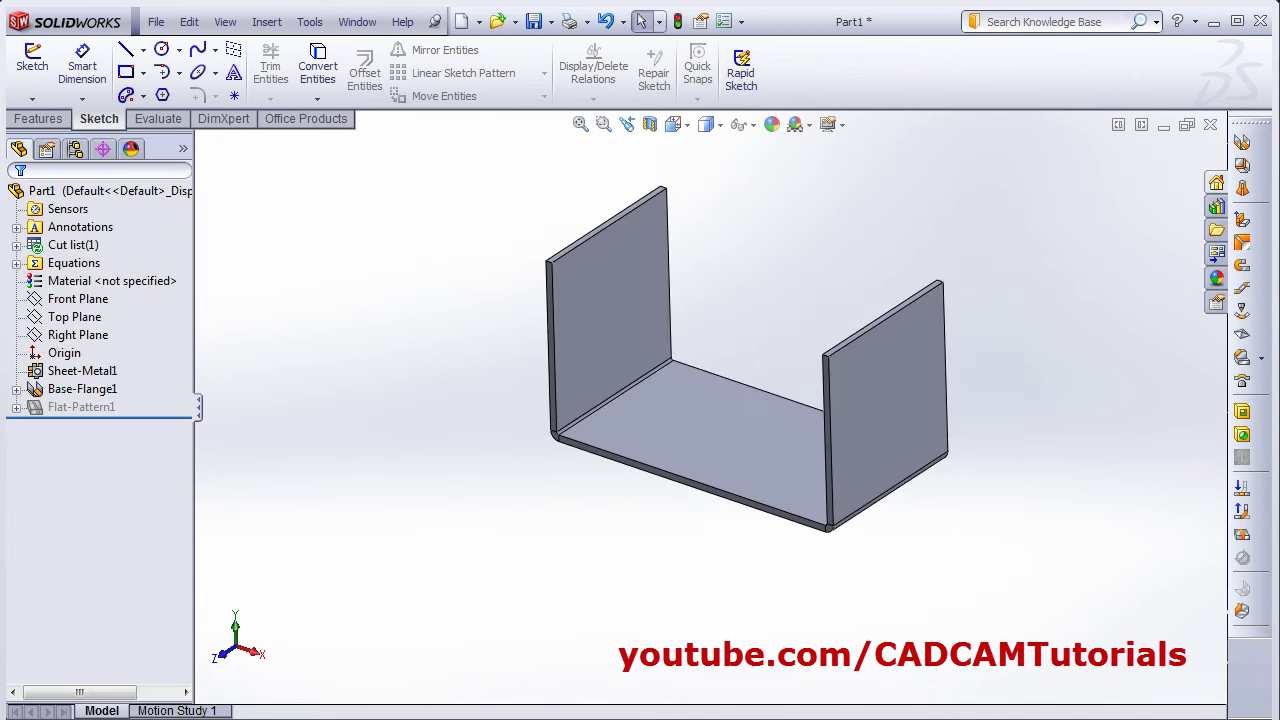
key("alt+Tab")
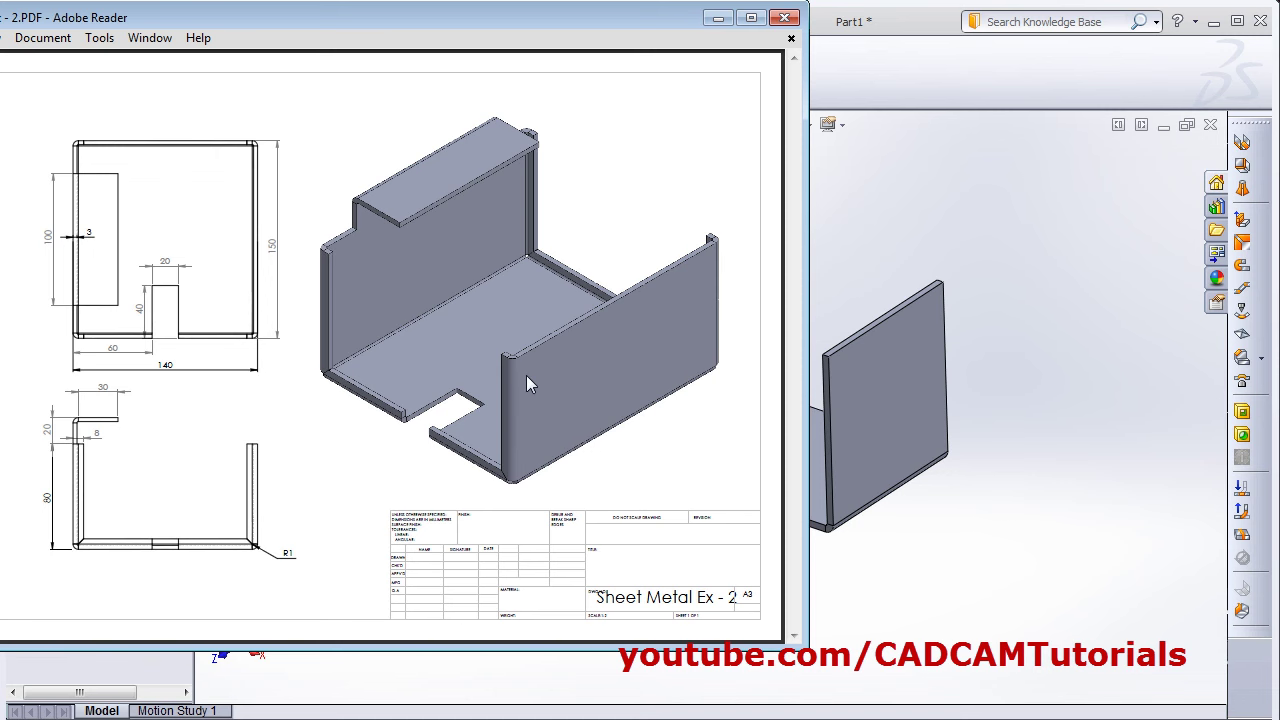
key("alt+Tab")
- Start a miter flange on the left wall's outer front vertical edge and sketch an inward horizontal line about 15 mm long from its top corner
left_click(1241, 242)
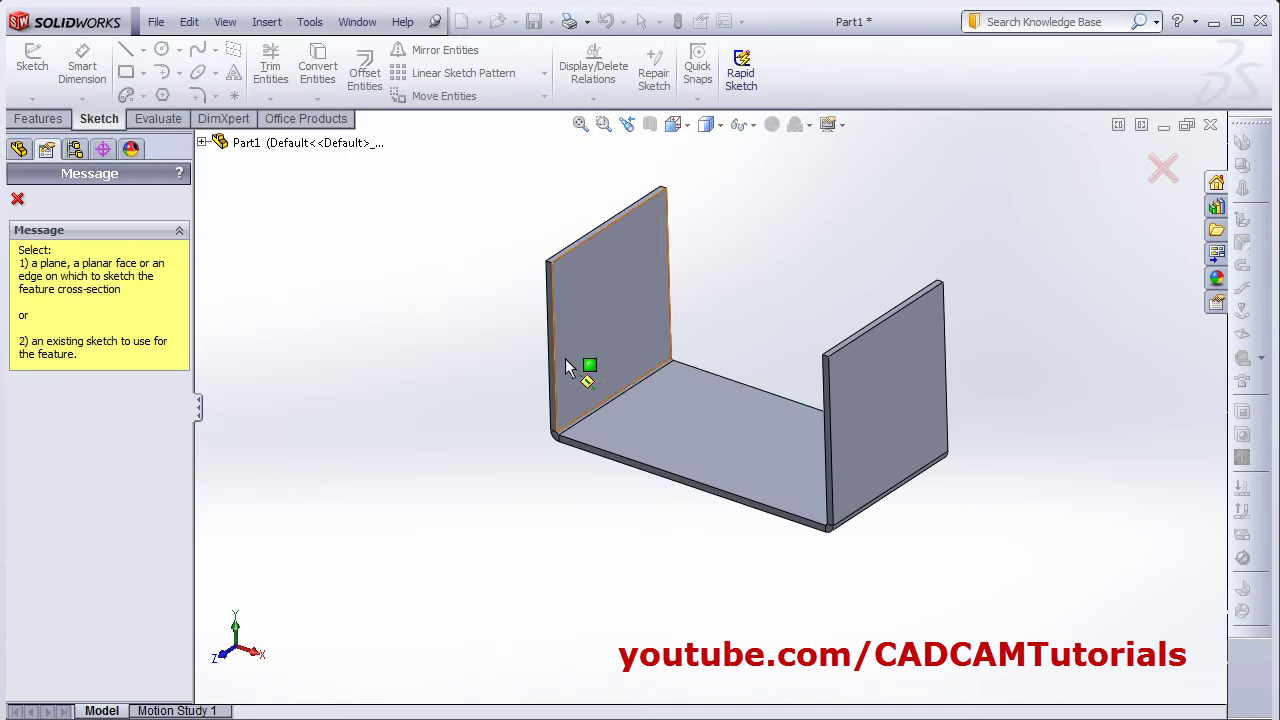
left_click(546, 295)
left_click(674, 124)
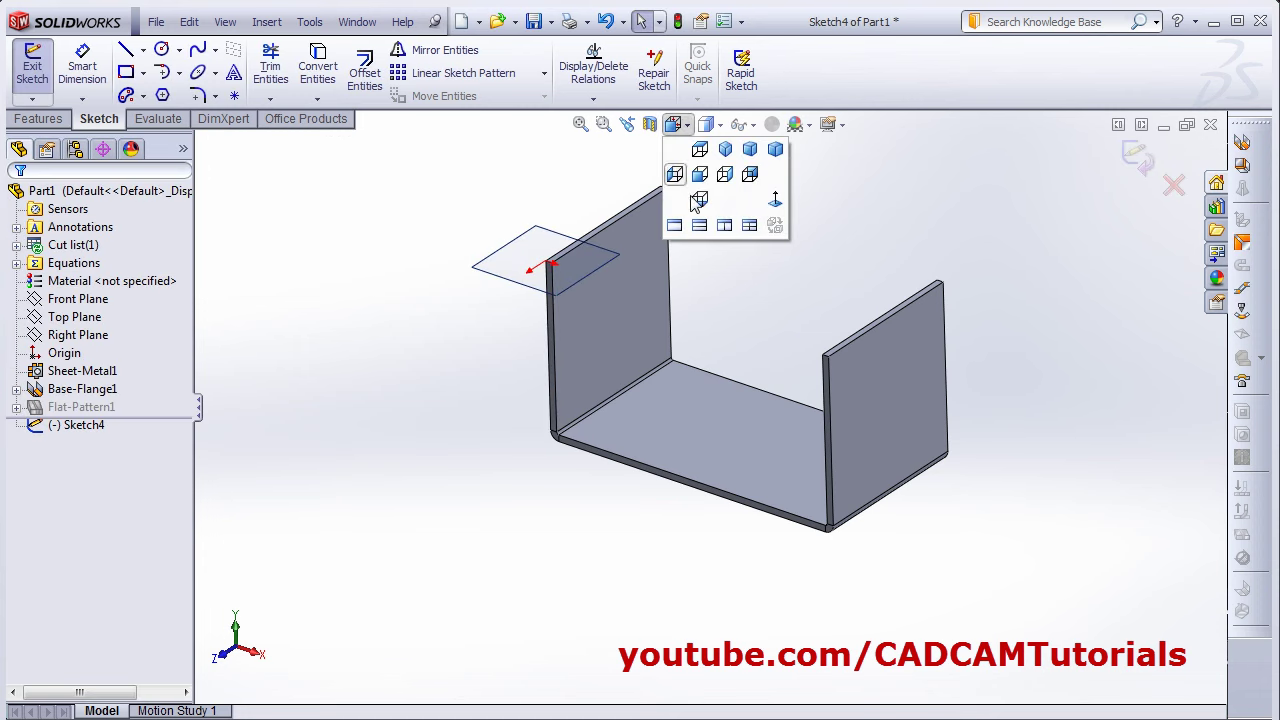
left_click(775, 201)
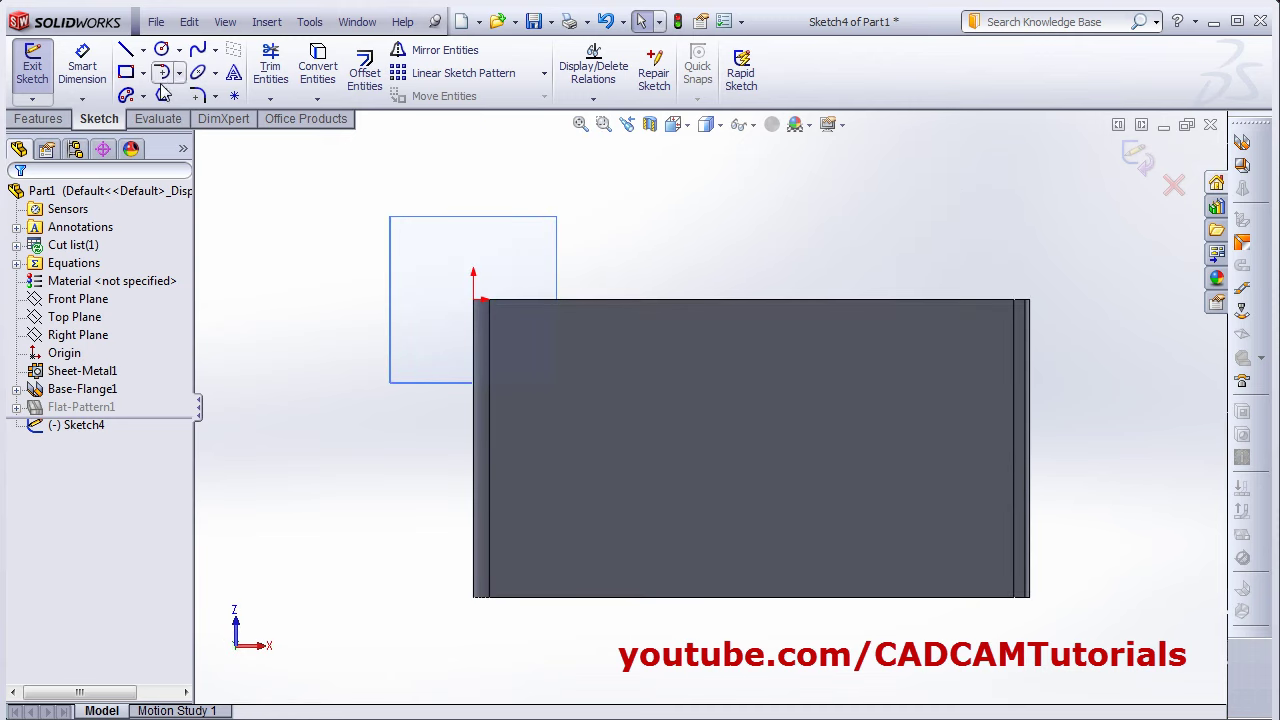
left_click(125, 49)
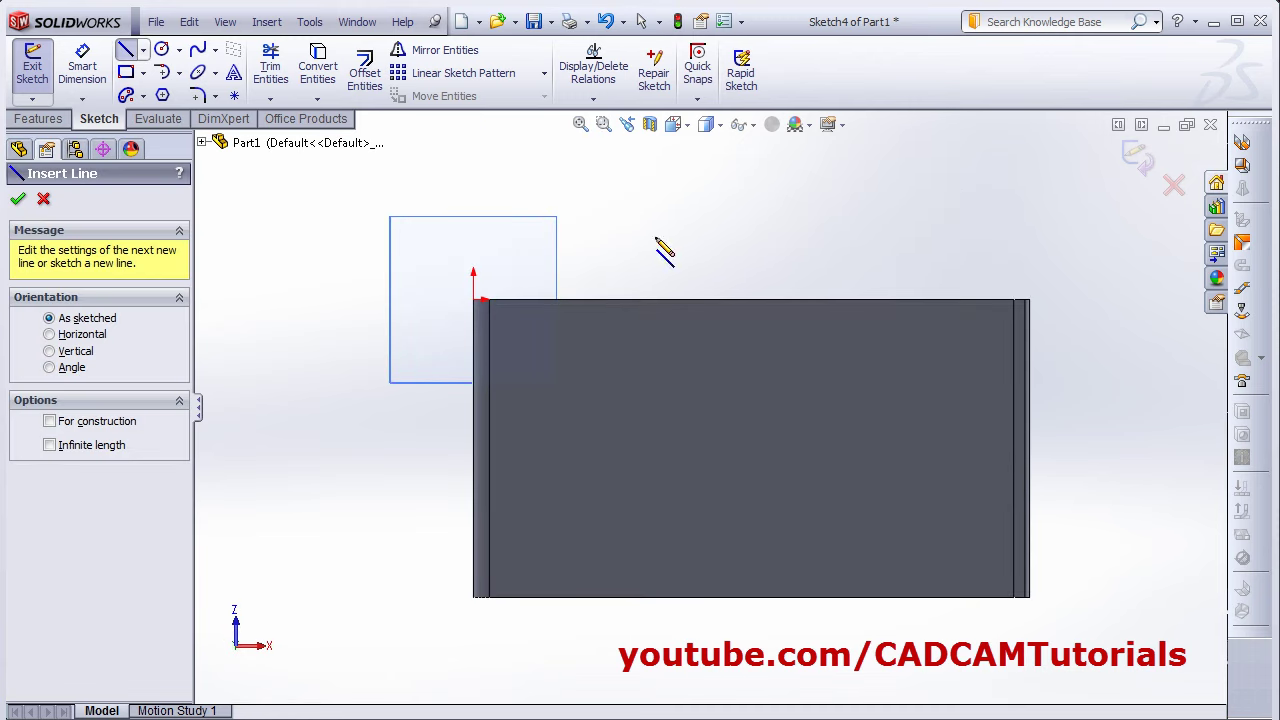
left_click(474, 301)
left_click(532, 300)
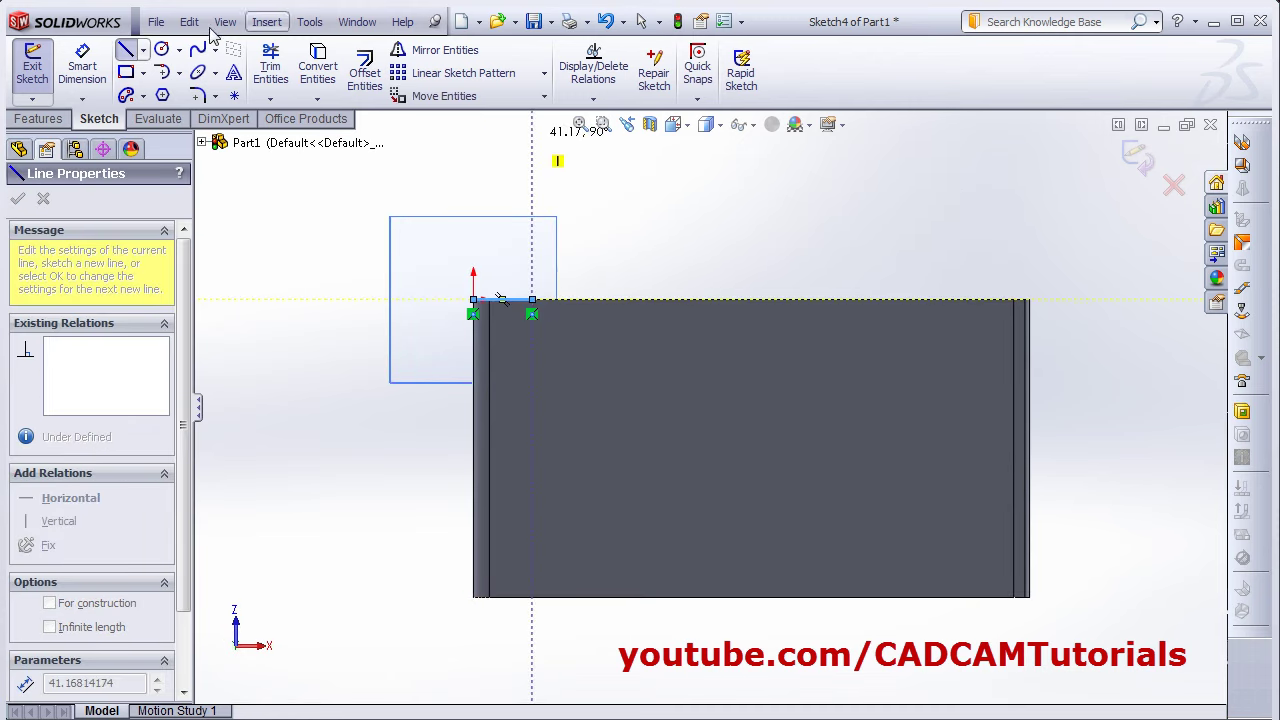
- Set the miter profile line's length to 8 mm and exit the sketch
left_click(82, 65)
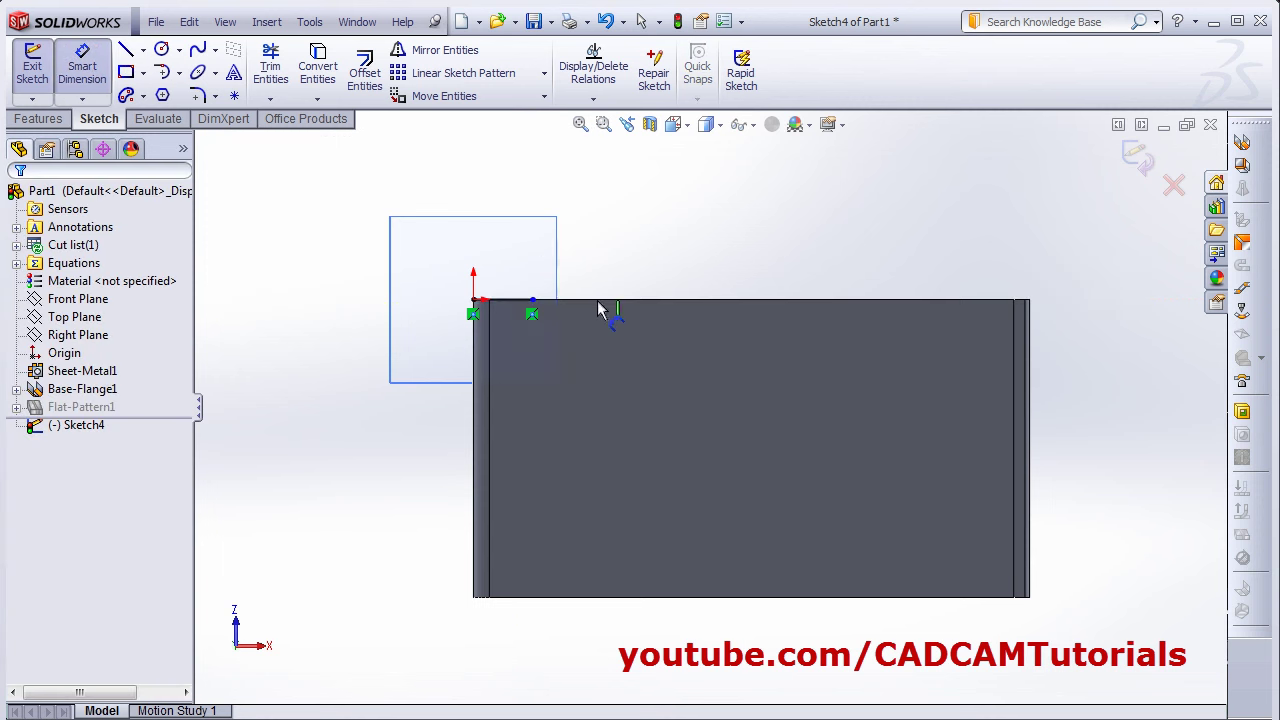
left_click(507, 308)
left_click(514, 262)
type("8")
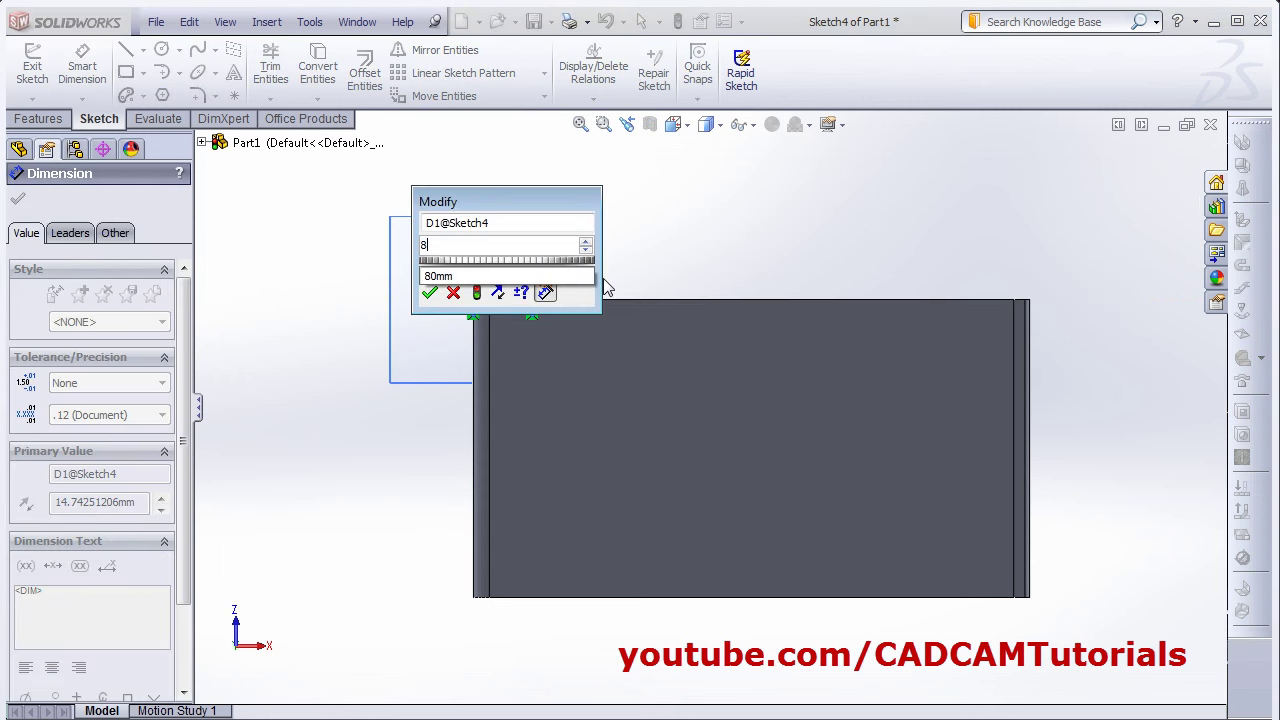
key("Return")
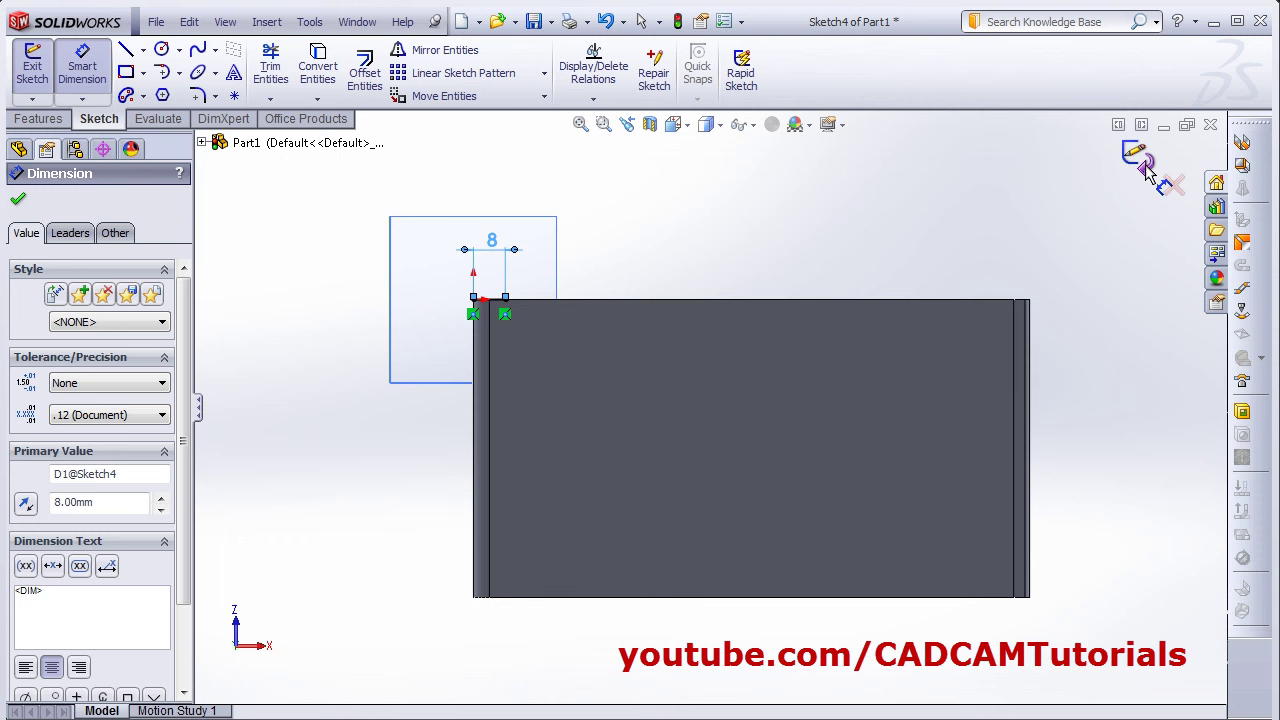
left_click(1140, 162)
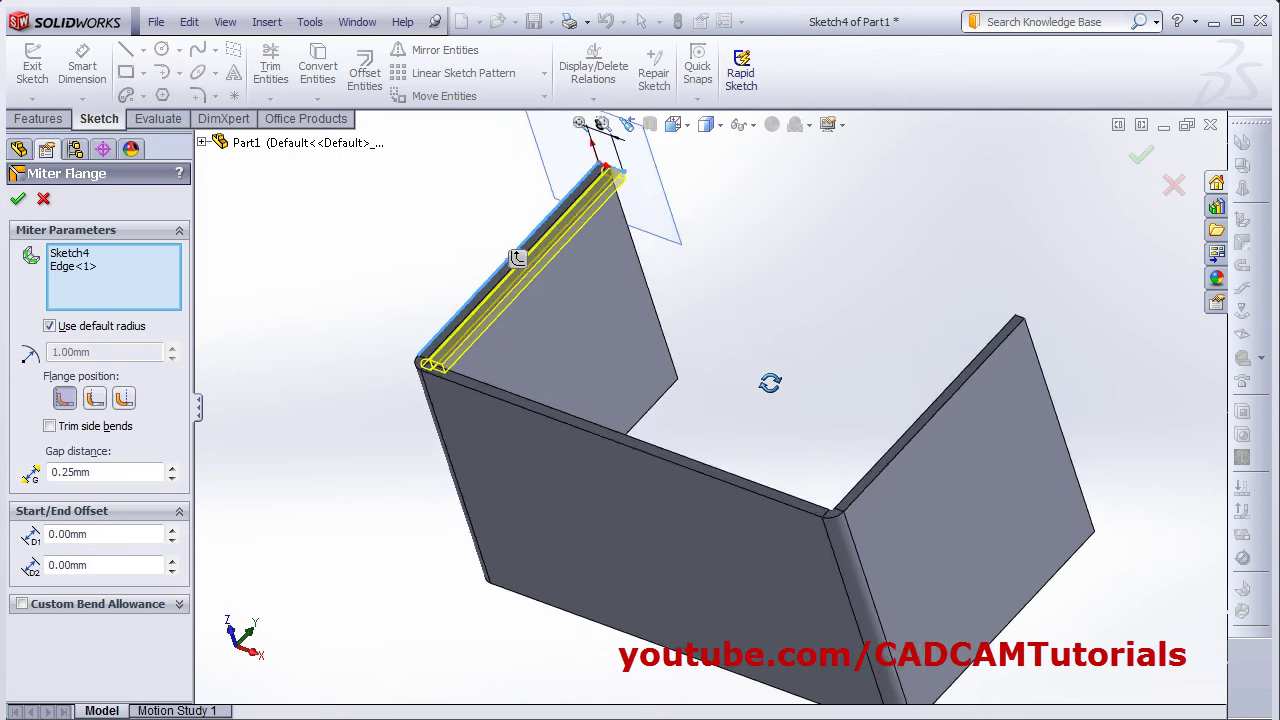
- Propagate the miter flange along all tangent front edges of the U and accept it with the Material Inside position
left_click(516, 259)
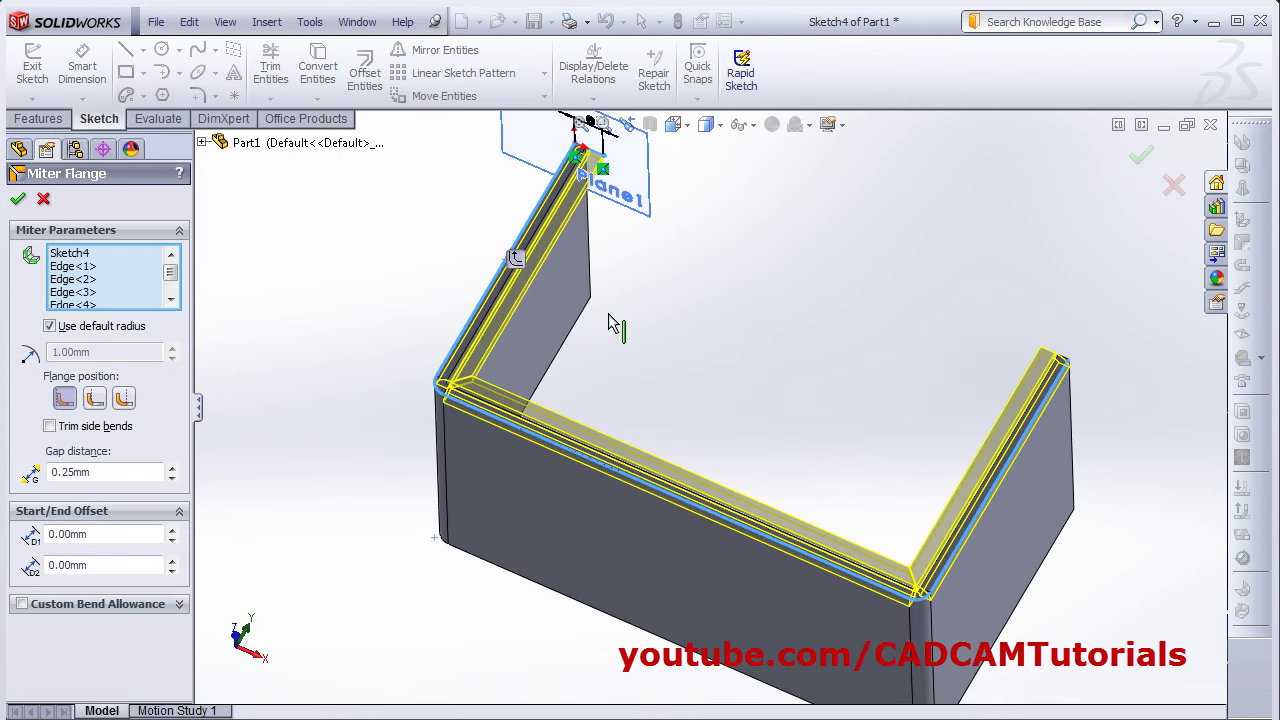
mouse_move(614, 323)
middle_mouse_down()
mouse_move(729, 408)
mouse_move(766, 477)
middle_mouse_up()
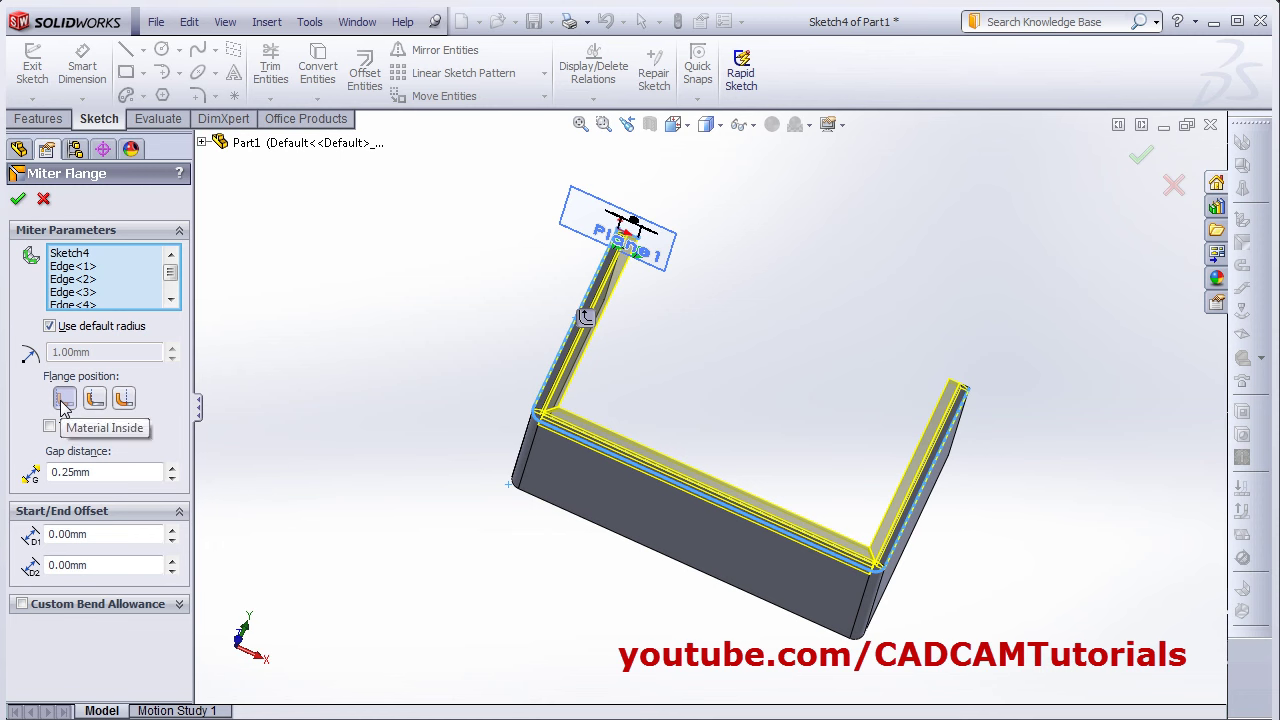
left_click(18, 198)
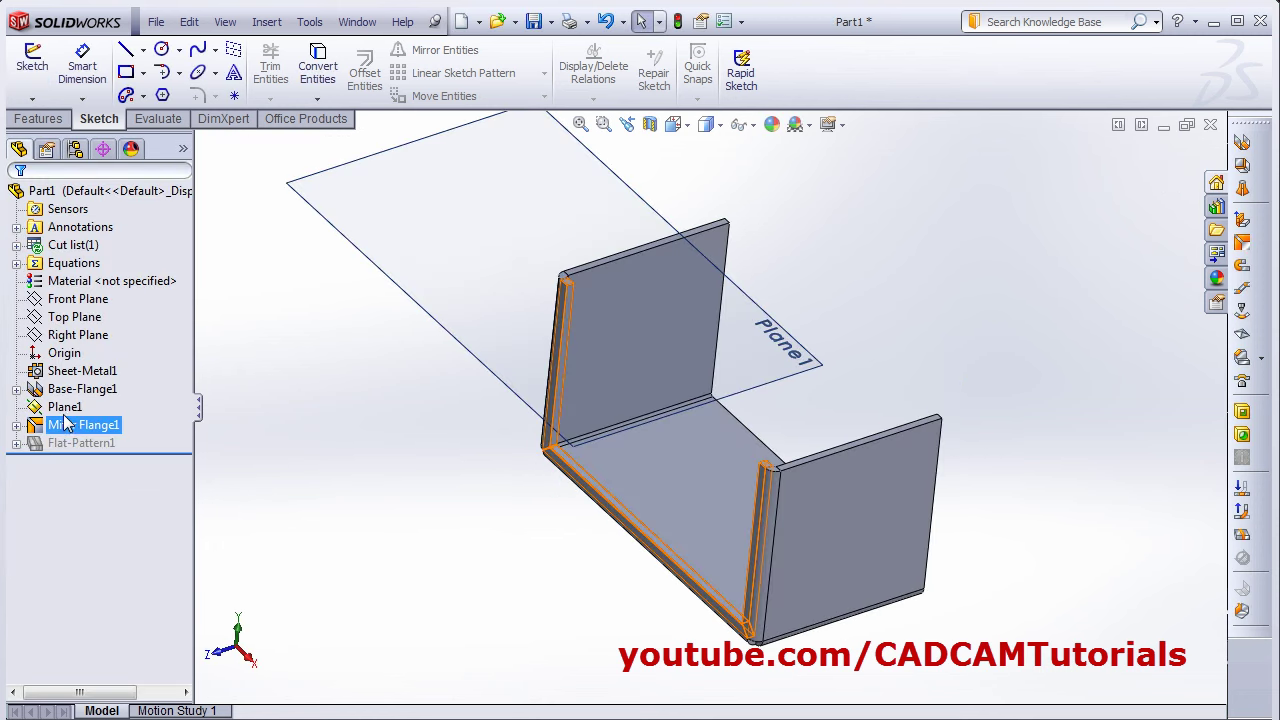
- Hide the miter flange's reference plane and check the full part in the PDF drawing
left_click(45, 408)
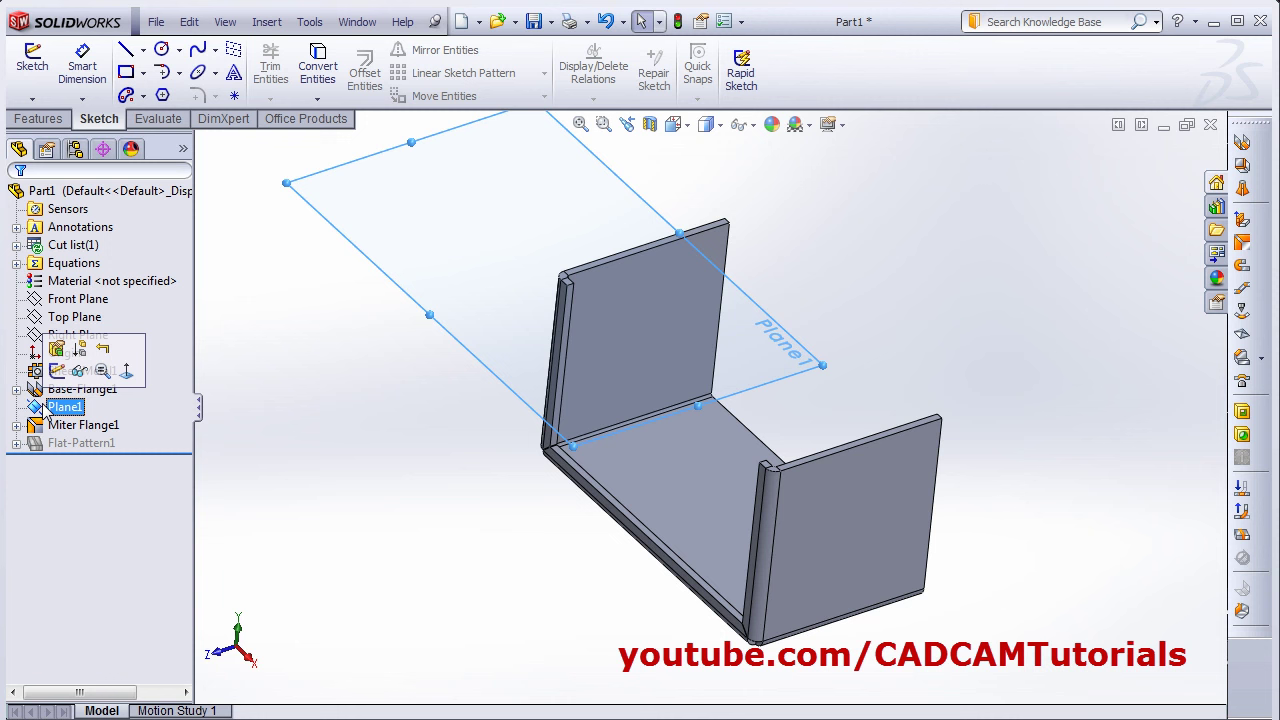
left_click(79, 371)
key("alt+Tab")
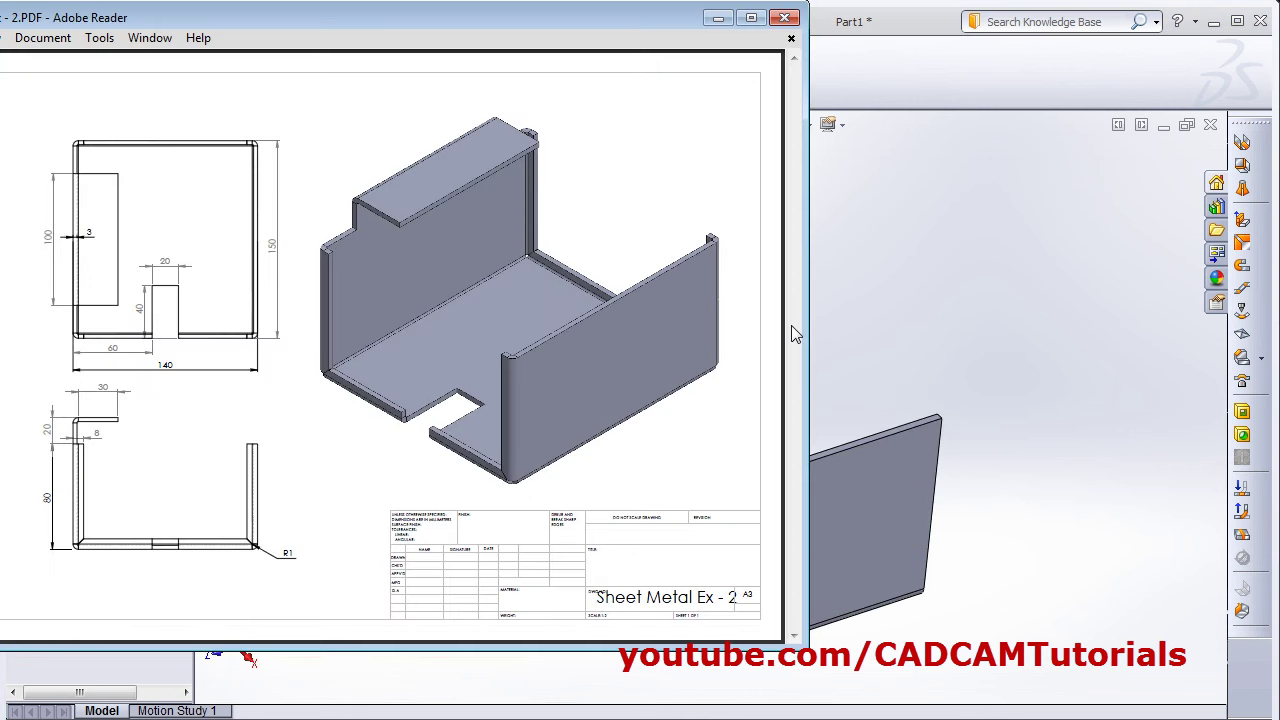
key("alt+Tab")
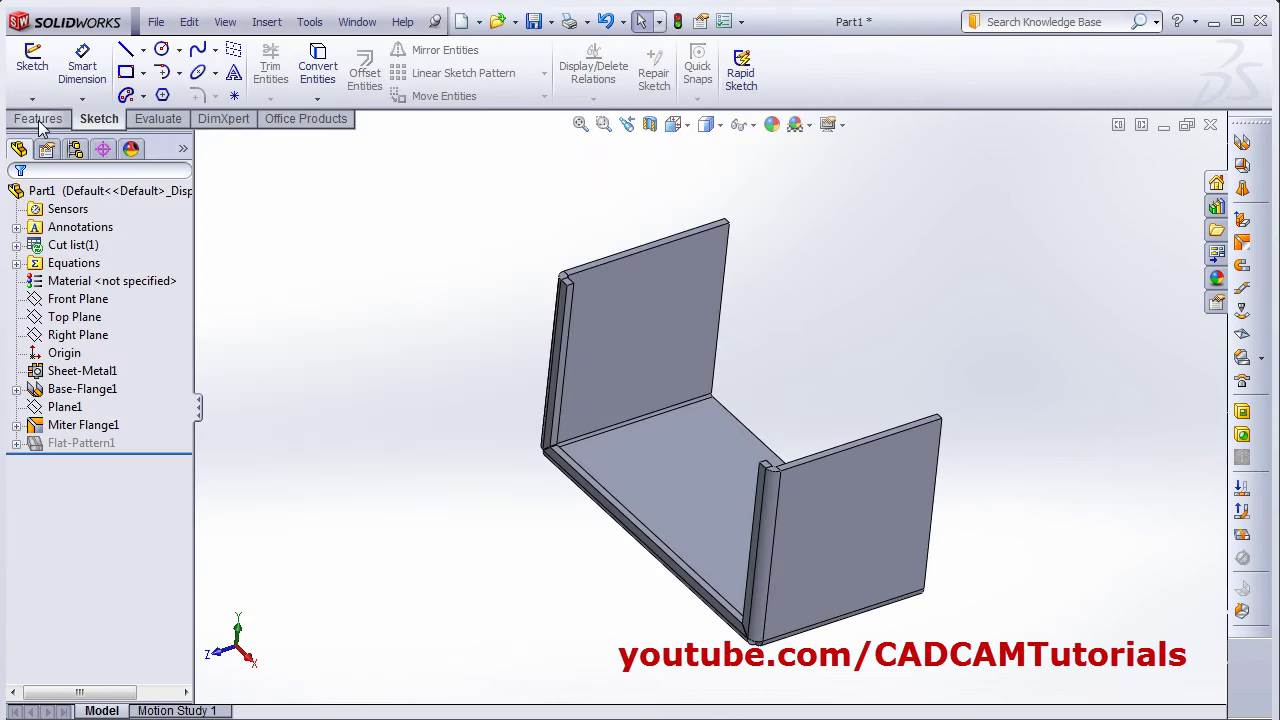
- Start a Mirror feature using the base's rear end face, opposite the miter flange, as the mirror plane
left_click(694, 96)
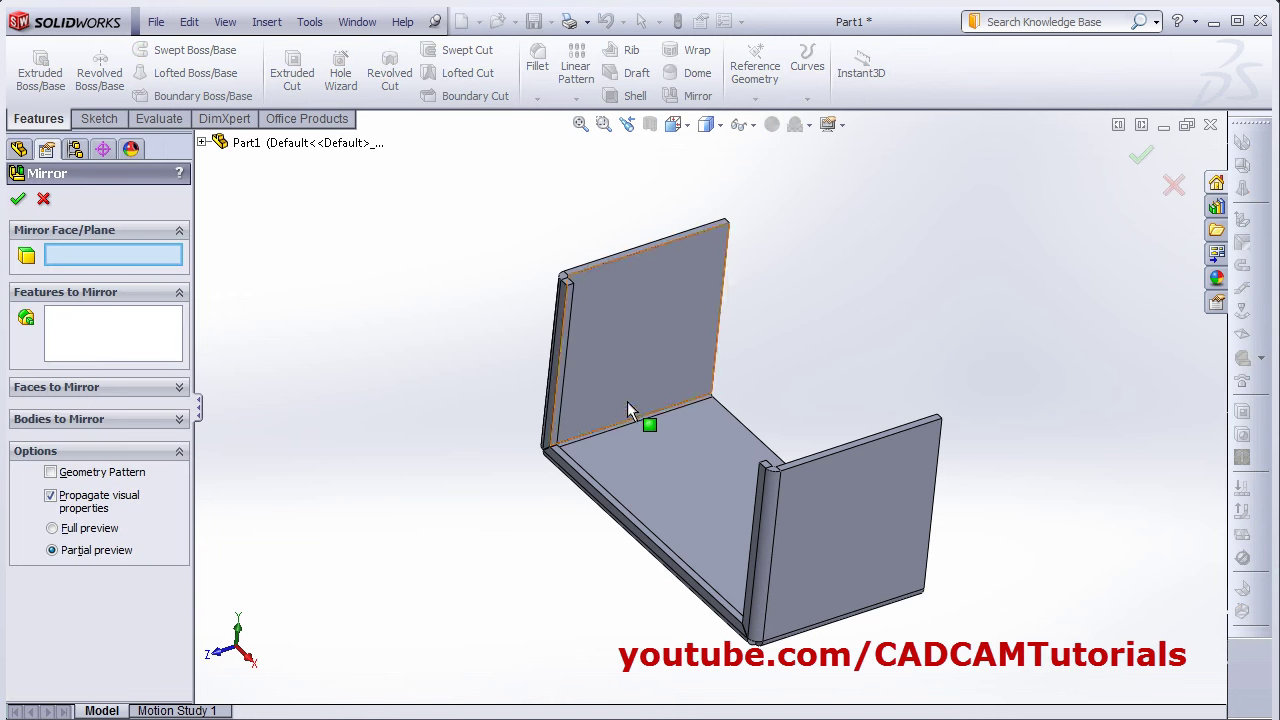
middle_click_drag(627, 401, 641, 447)
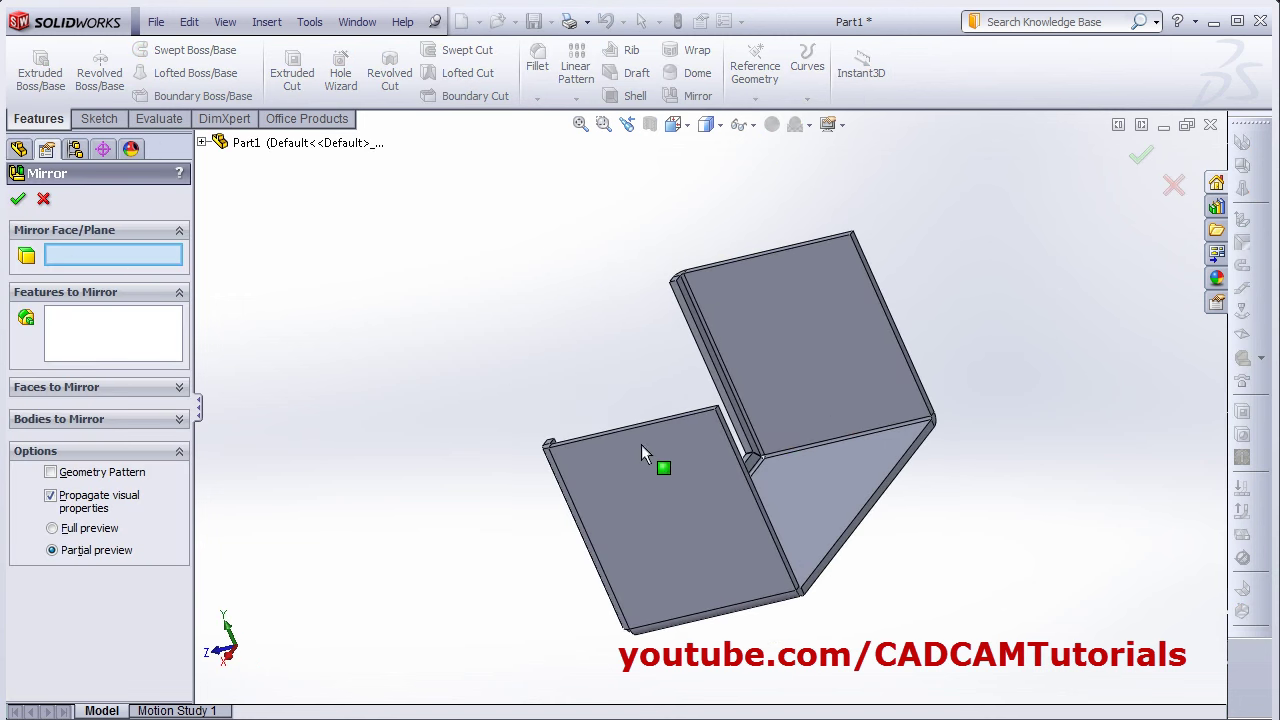
left_click(829, 567)
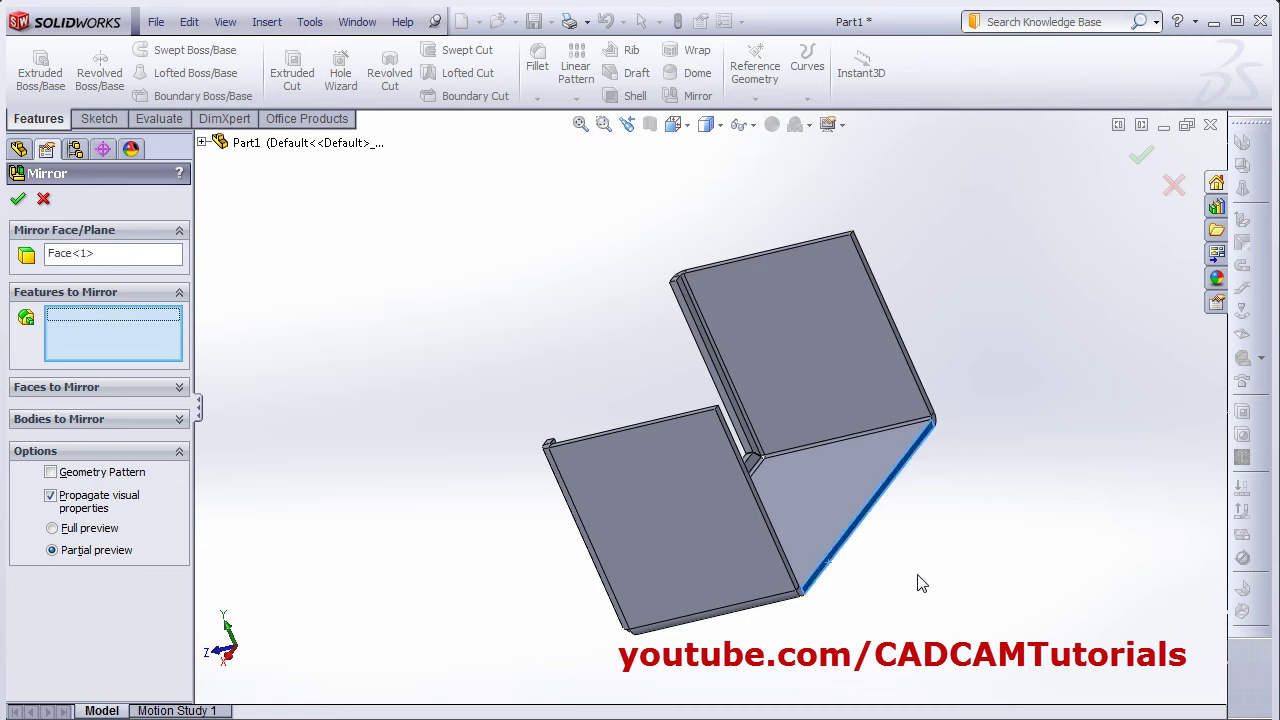
key("ctrl+7")
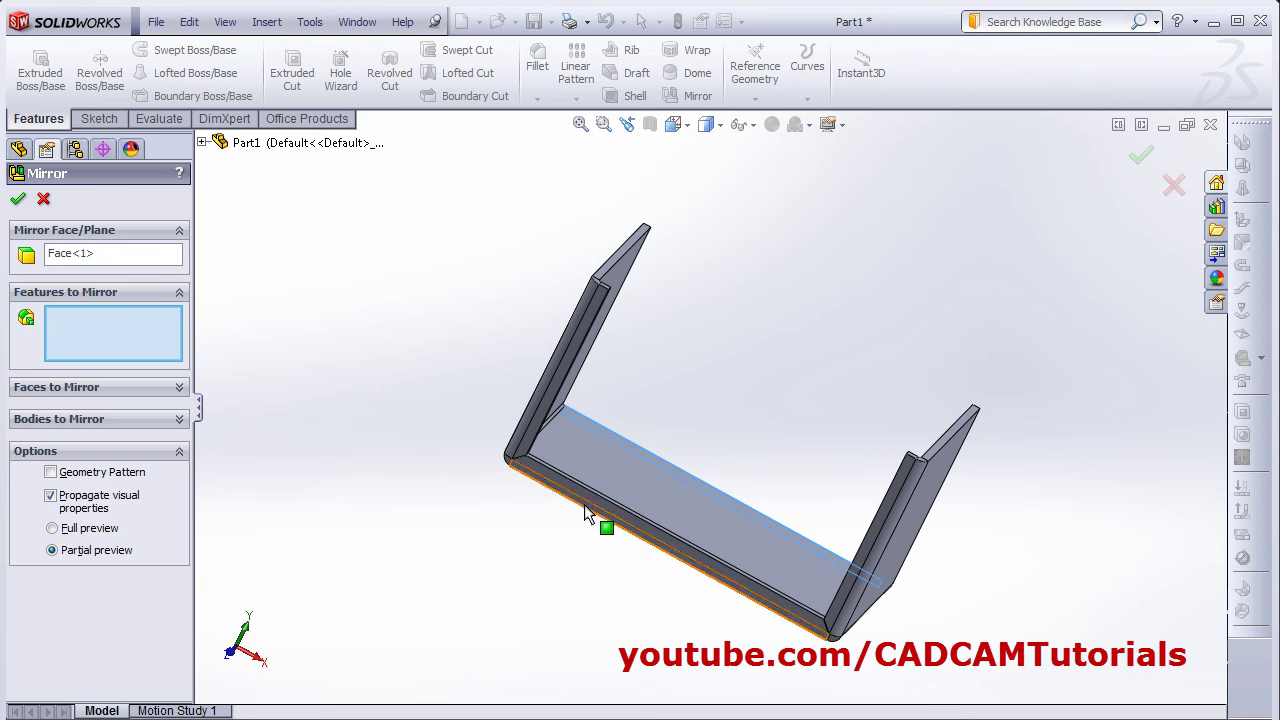
middle_click_drag(585, 505, 545, 493)
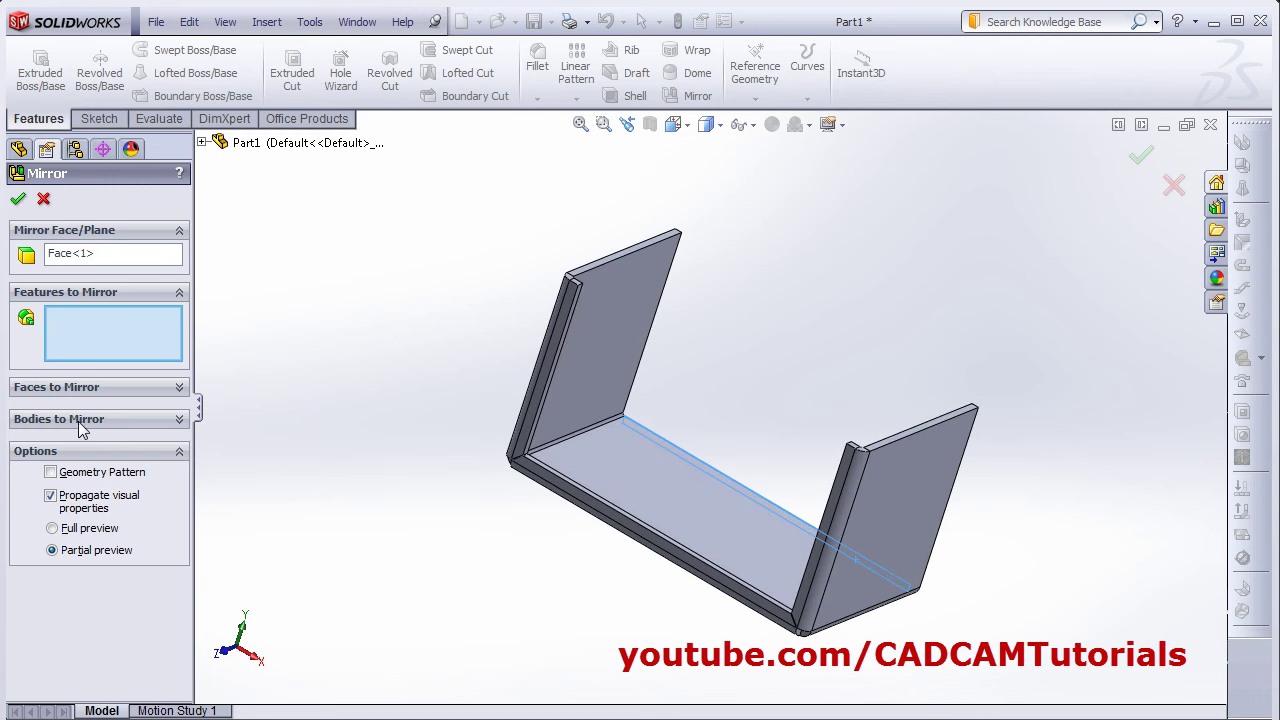